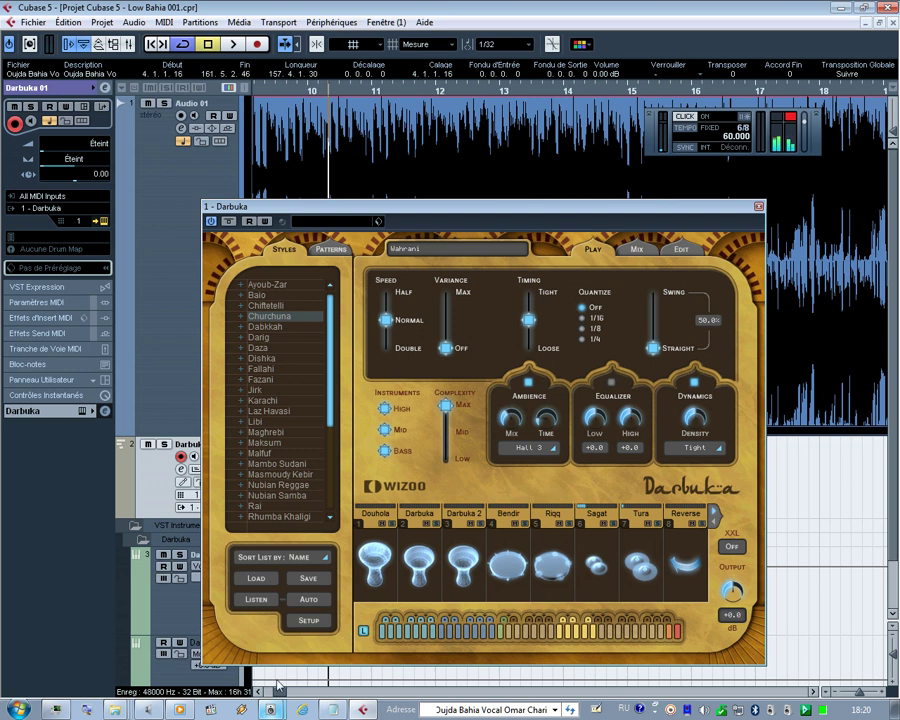
click(277, 686)
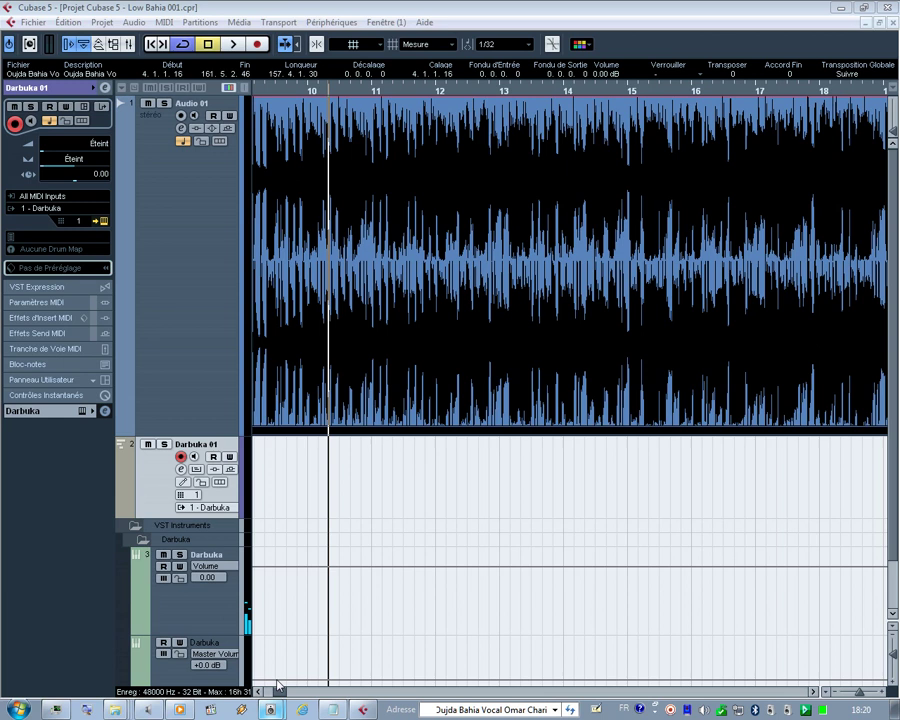
click(894, 711)
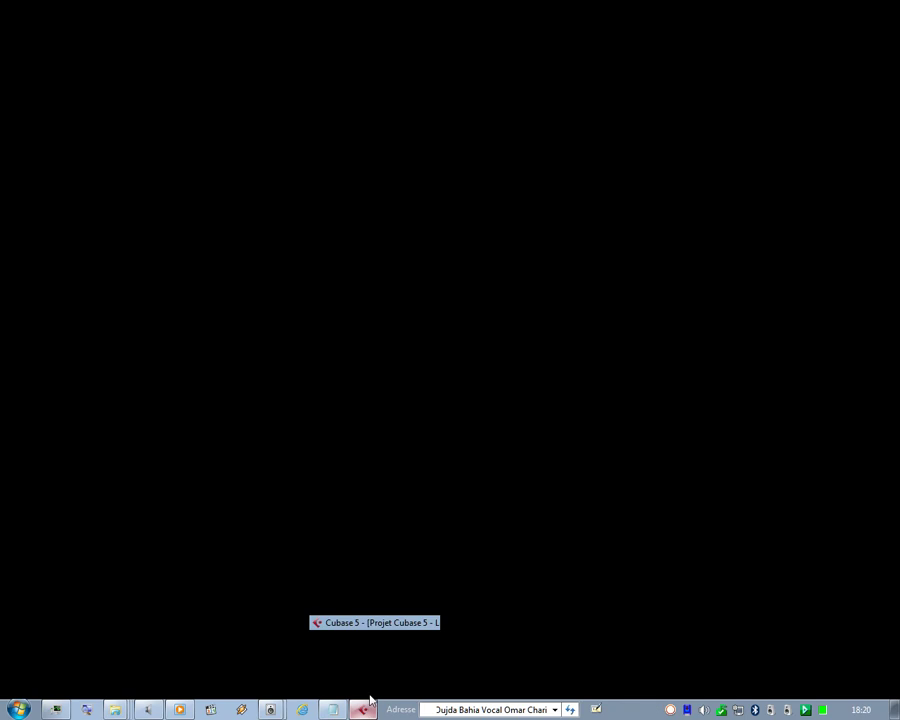
click(366, 706)
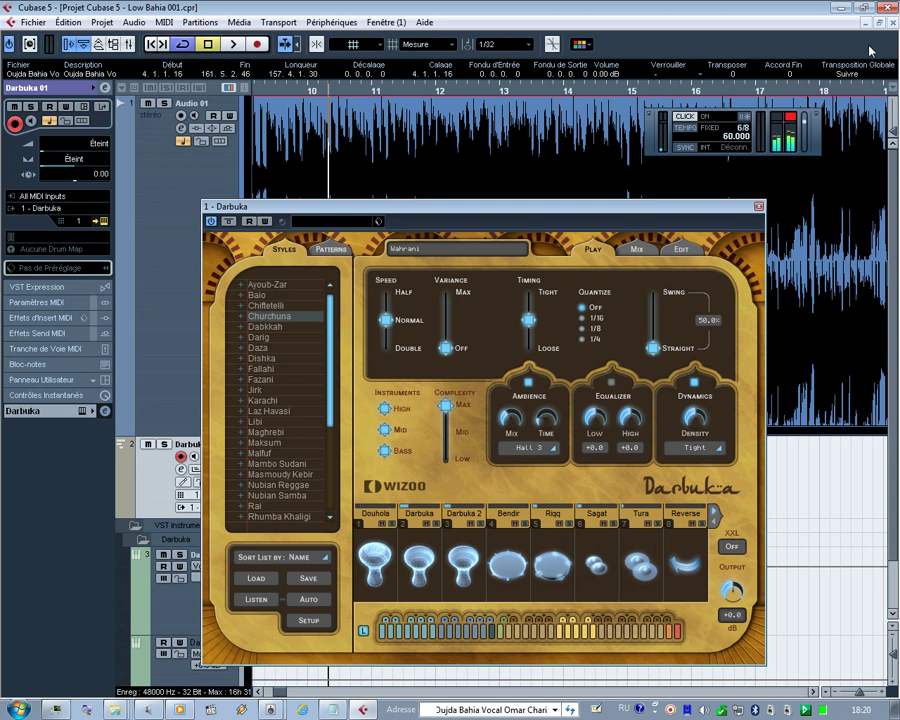
click(845, 12)
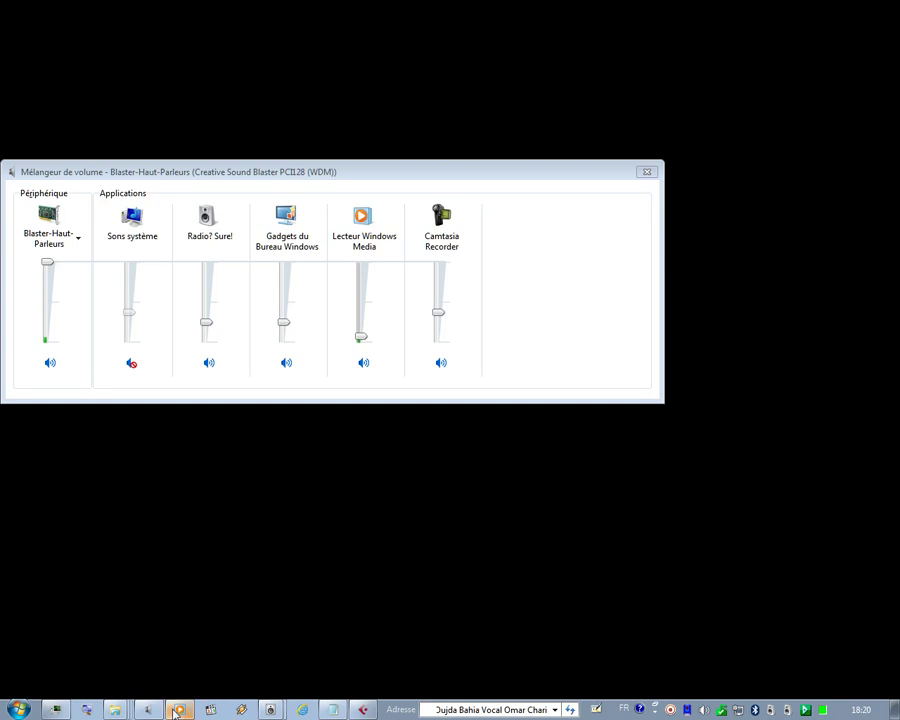
click(361, 710)
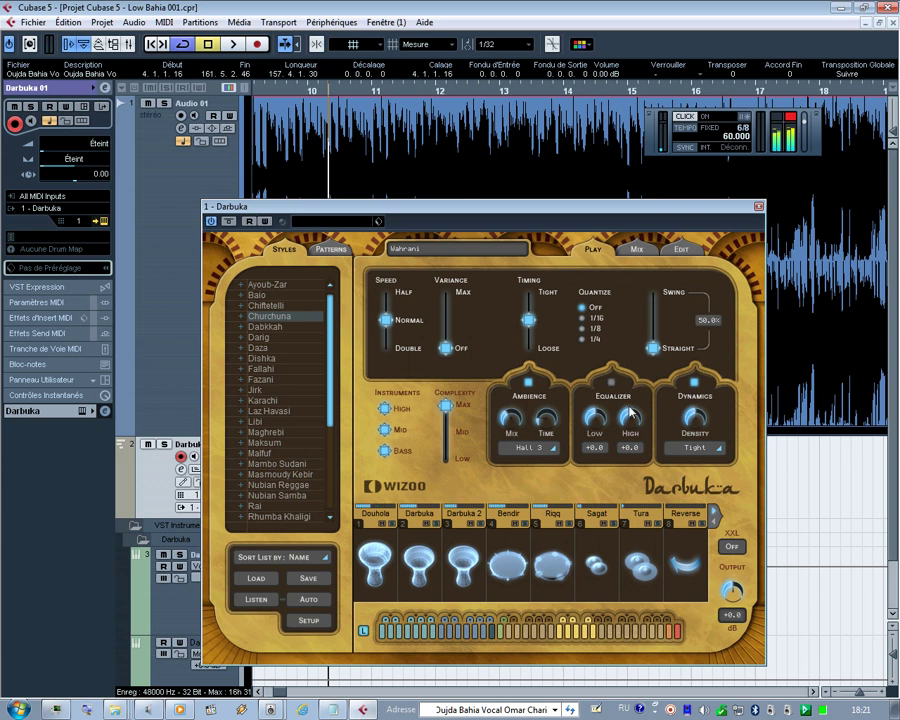
- Try project tempos of 70 and 120 BPM to compare how the Darbuka rhythm plays at each speed
double_click(733, 137)
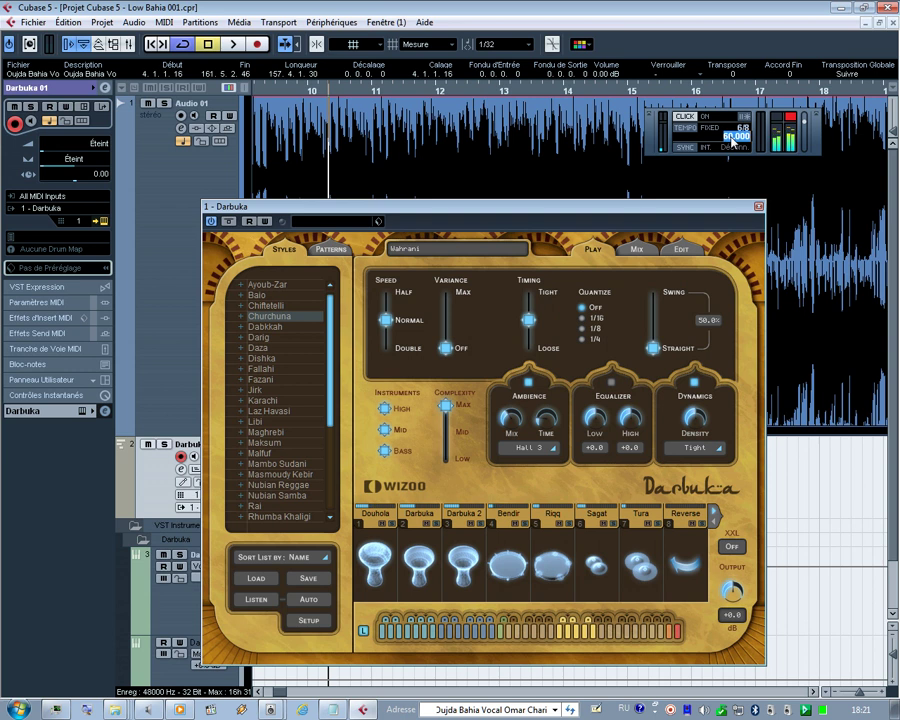
text(70)
key(Return)
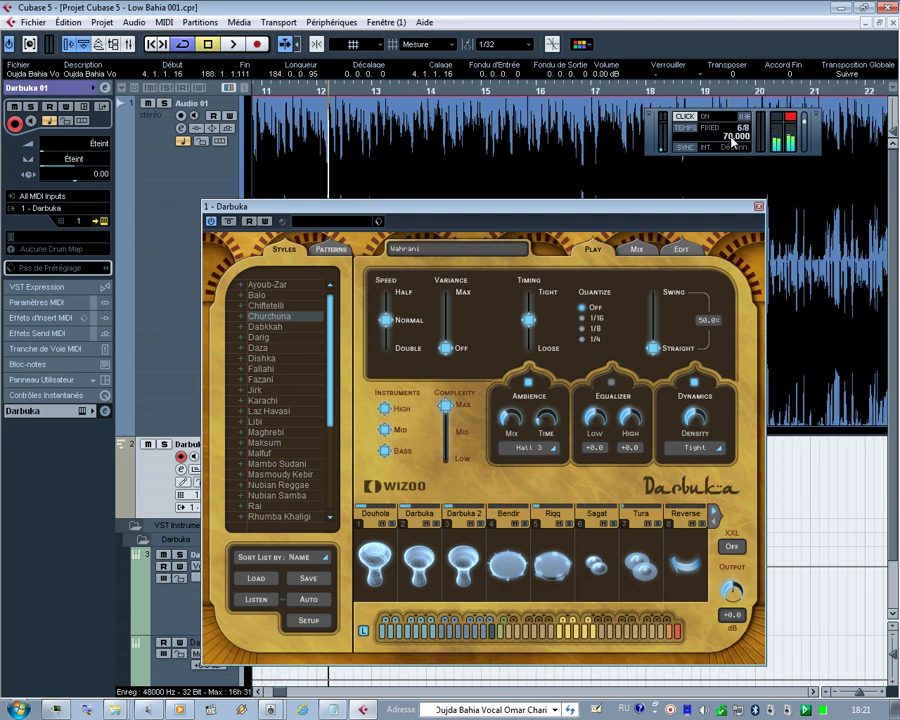
double_click(736, 137)
text(120)
key(Return)
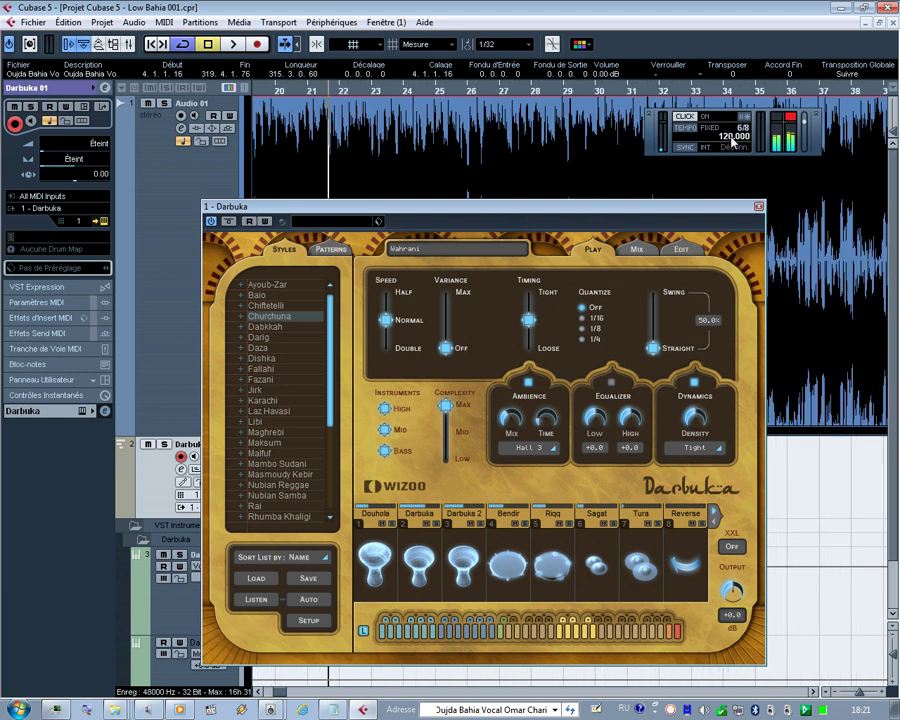
- Try slower project tempos of 100 and 90 BPM against the running Darbuka rhythm
double_click(734, 139)
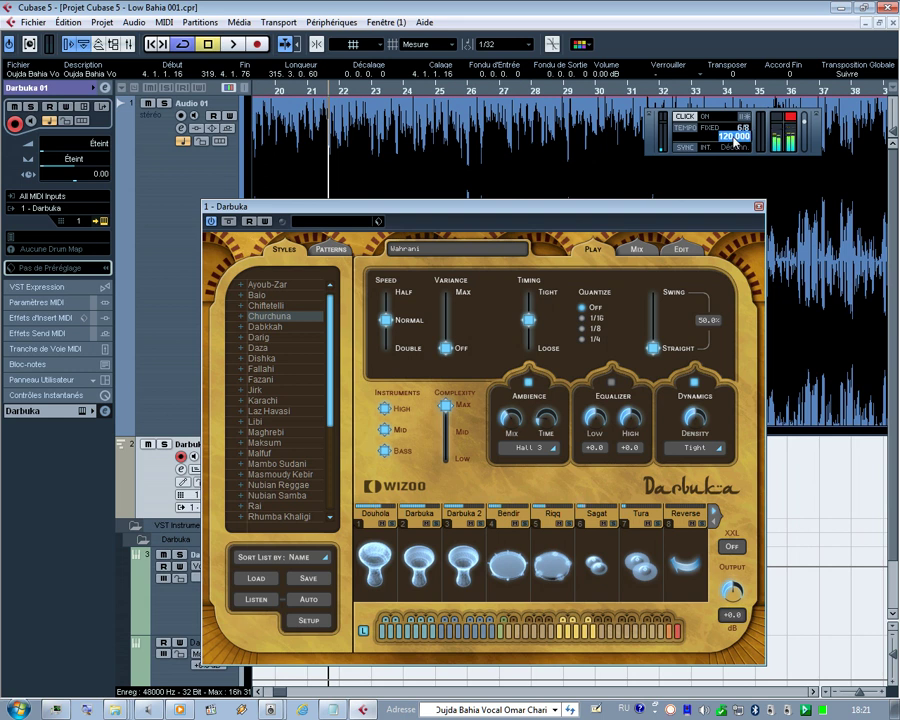
text(100)
key(Return)
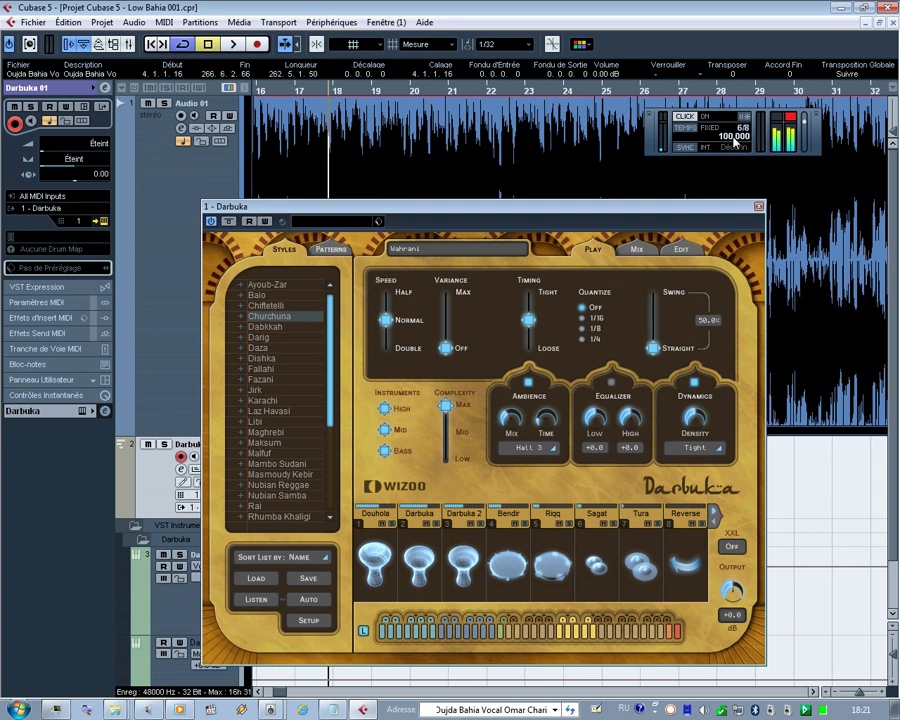
double_click(734, 140)
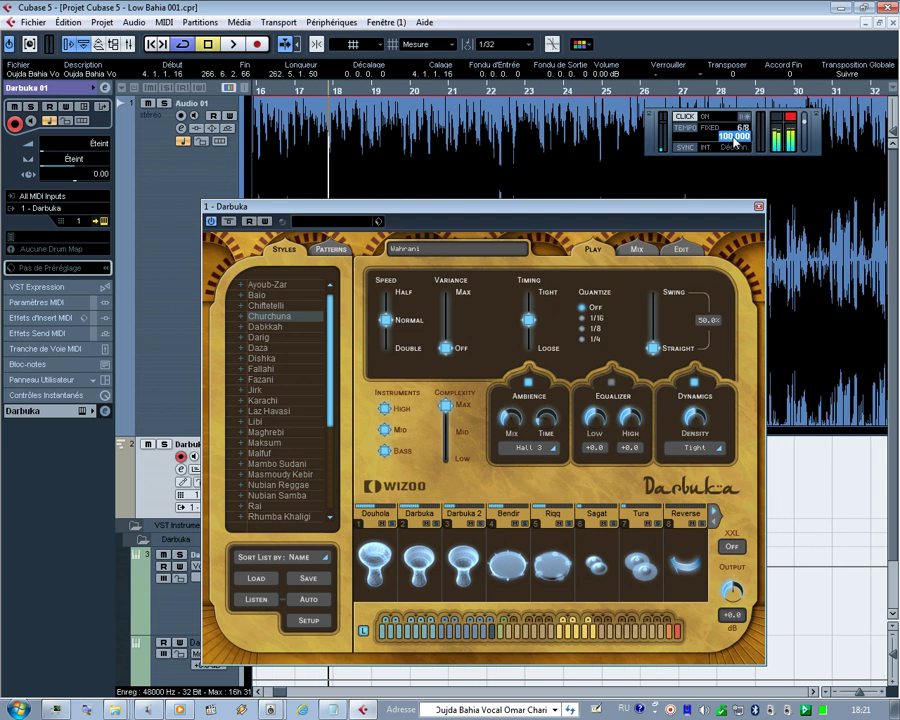
text(90)
key(Return)
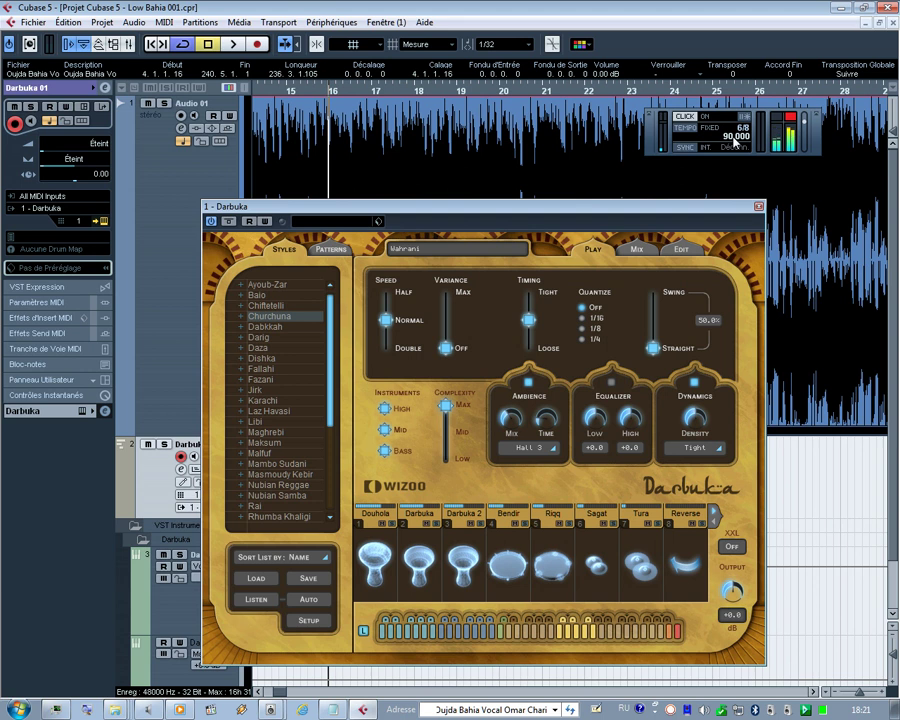
- Set the project tempo to 80 BPM and start playback of the song
double_click(738, 140)
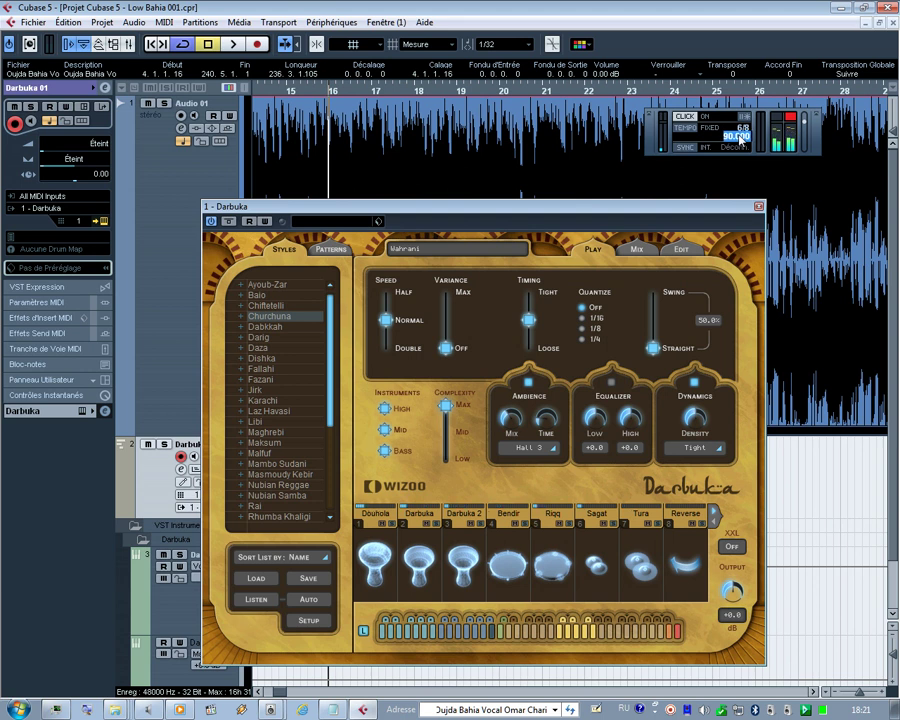
text(80)
key(Return)
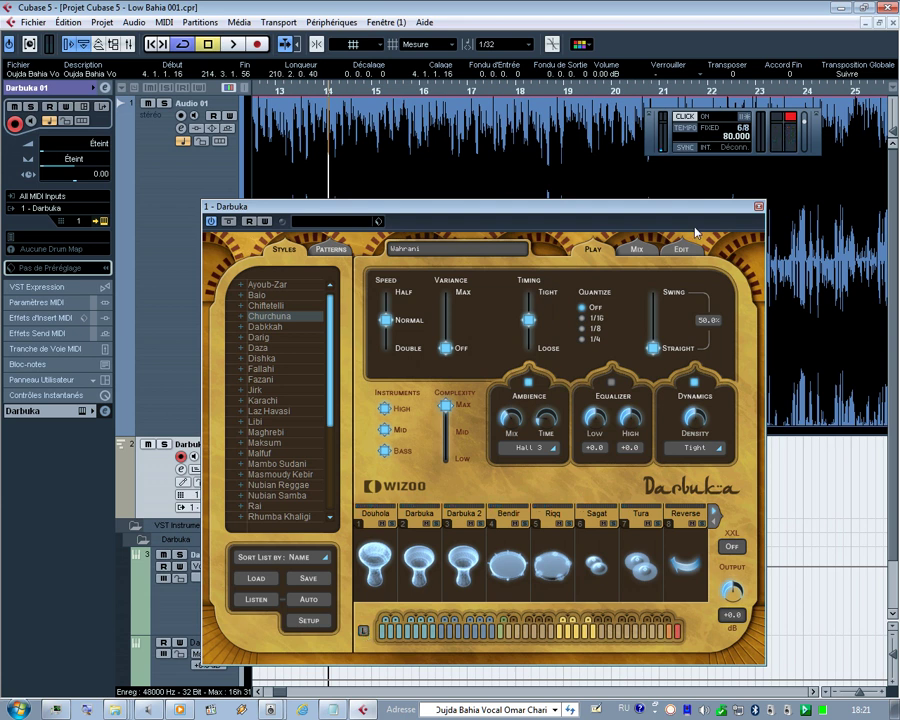
key(space)
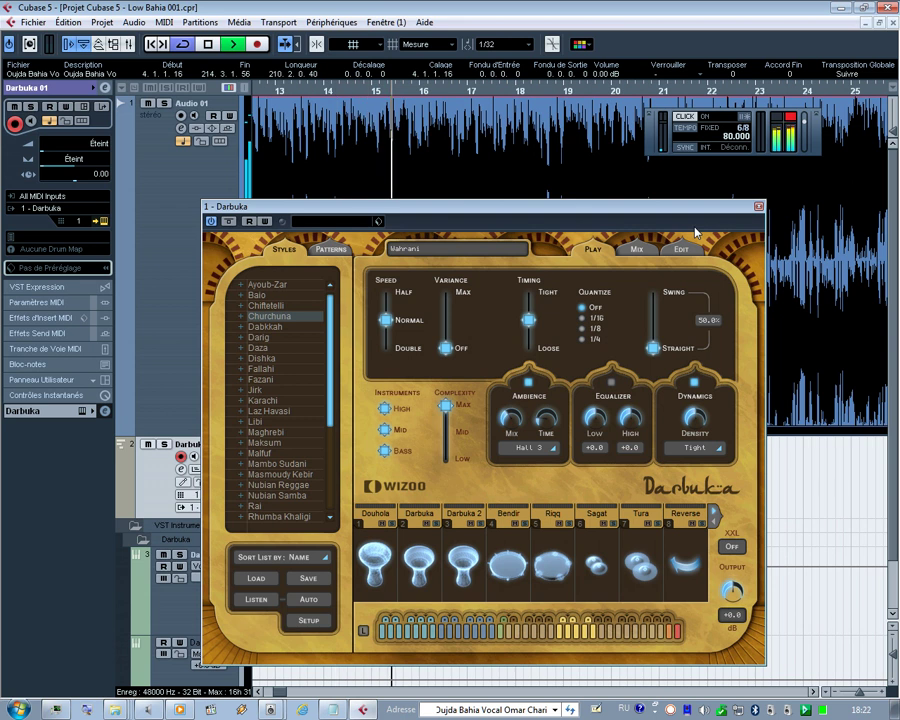
- Close the Darbuka instrument window and continue playback from just before the audio clip's start at bar 4
click(760, 208)
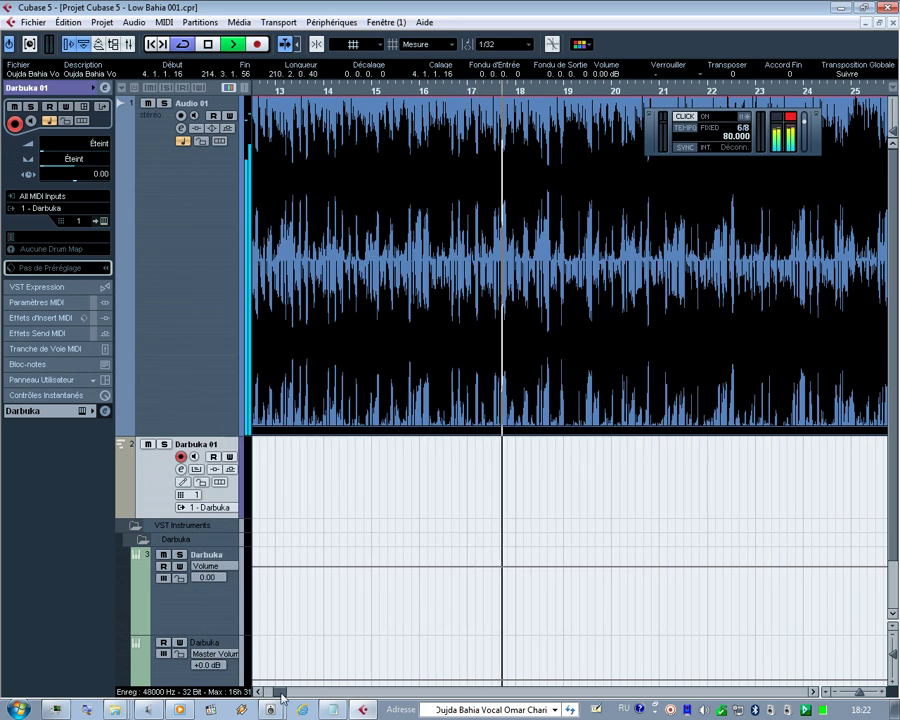
drag(281, 695, 262, 695)
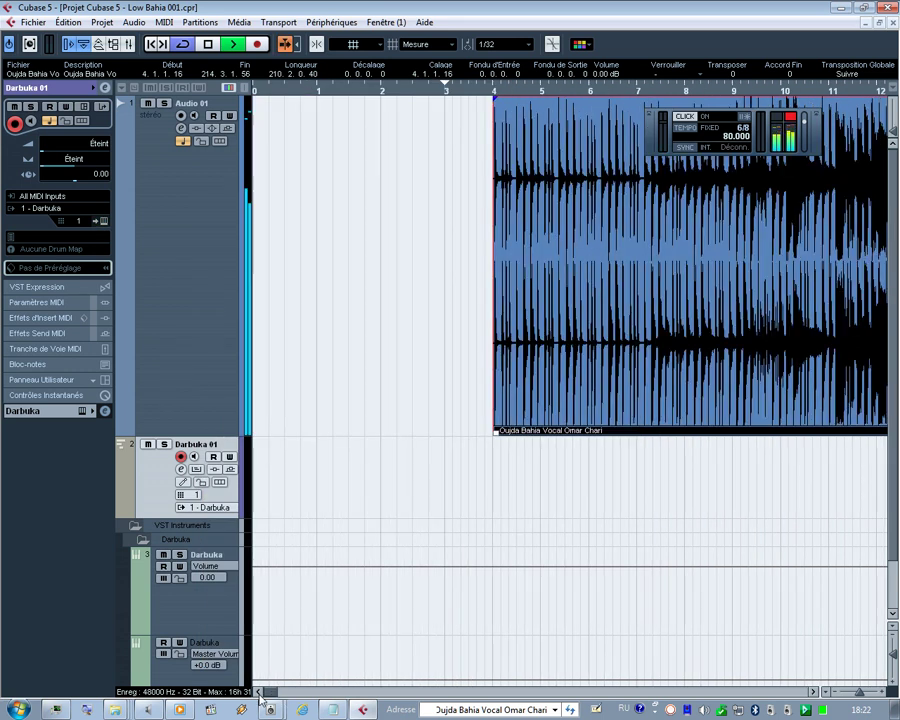
click(472, 96)
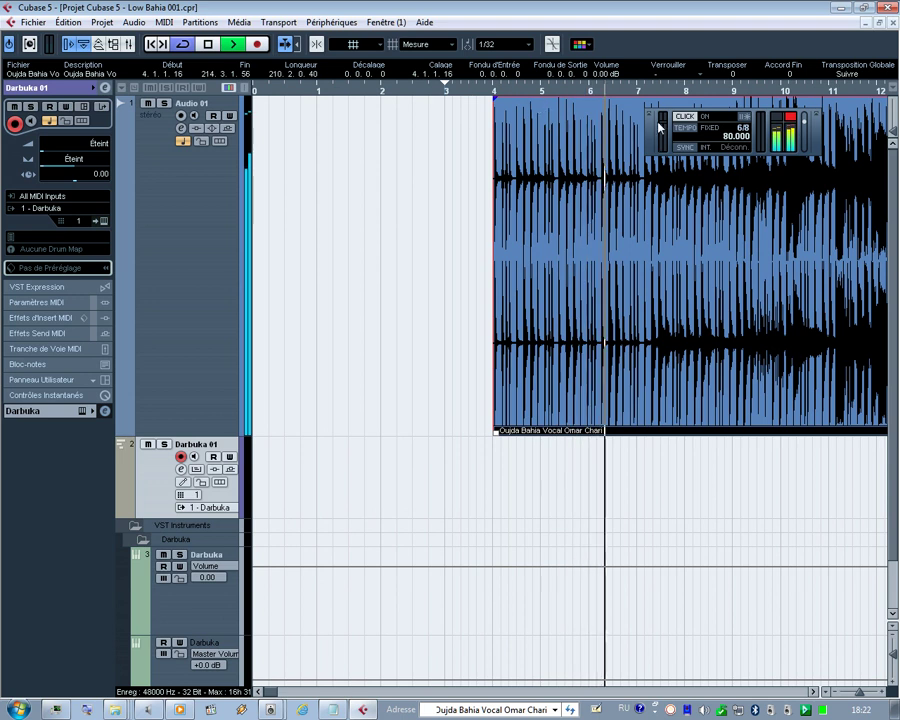
- Set the project tempo to 75 BPM while the audio clip plays
double_click(735, 137)
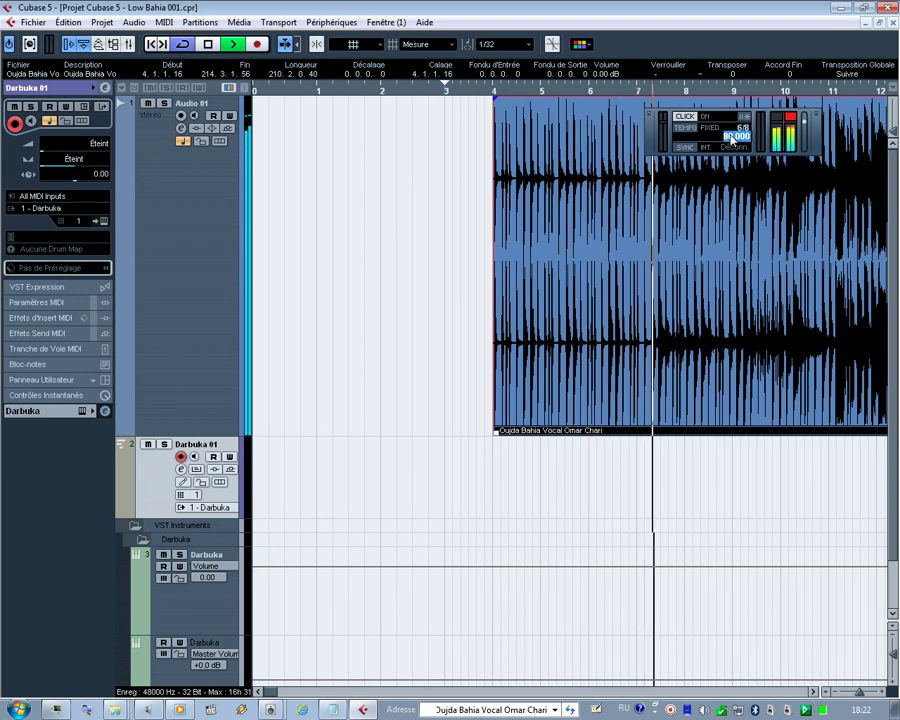
text(75)
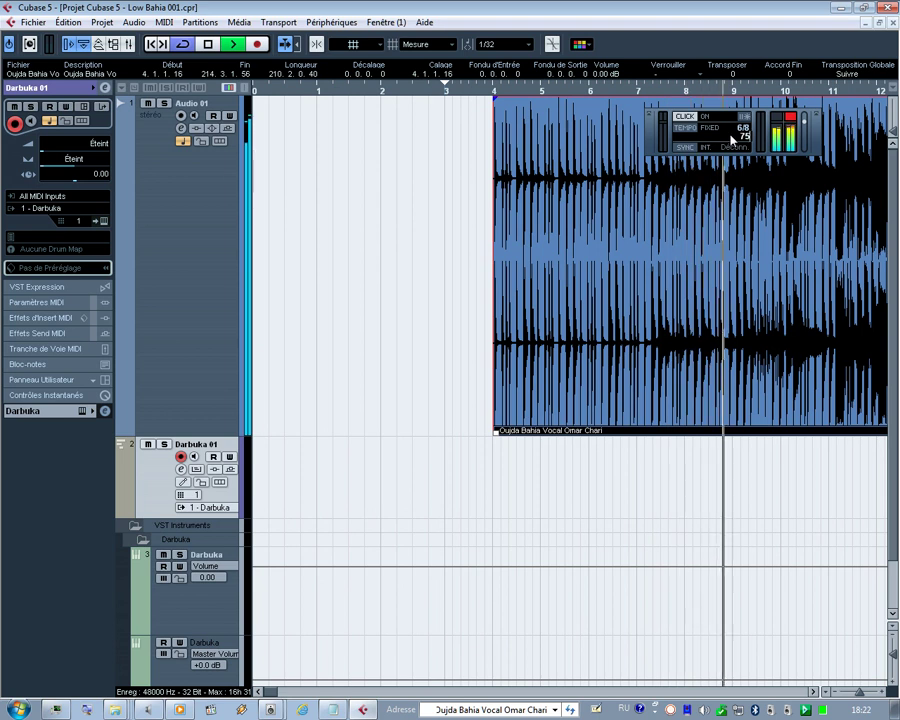
key(Return)
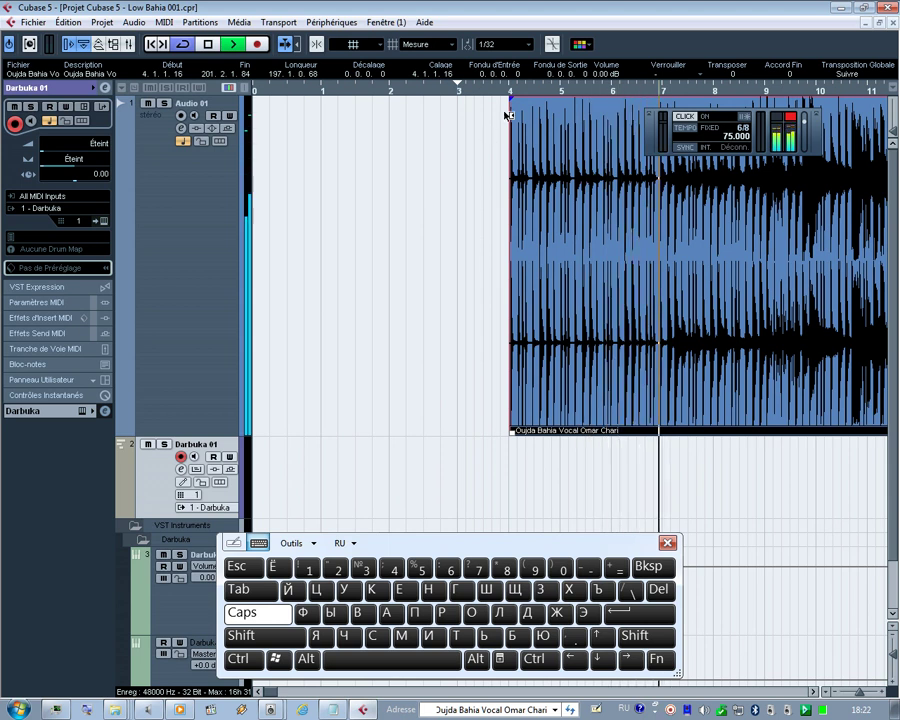
- Examine the audio clip's waveform hits up close against the bar and beat grid
key(h)
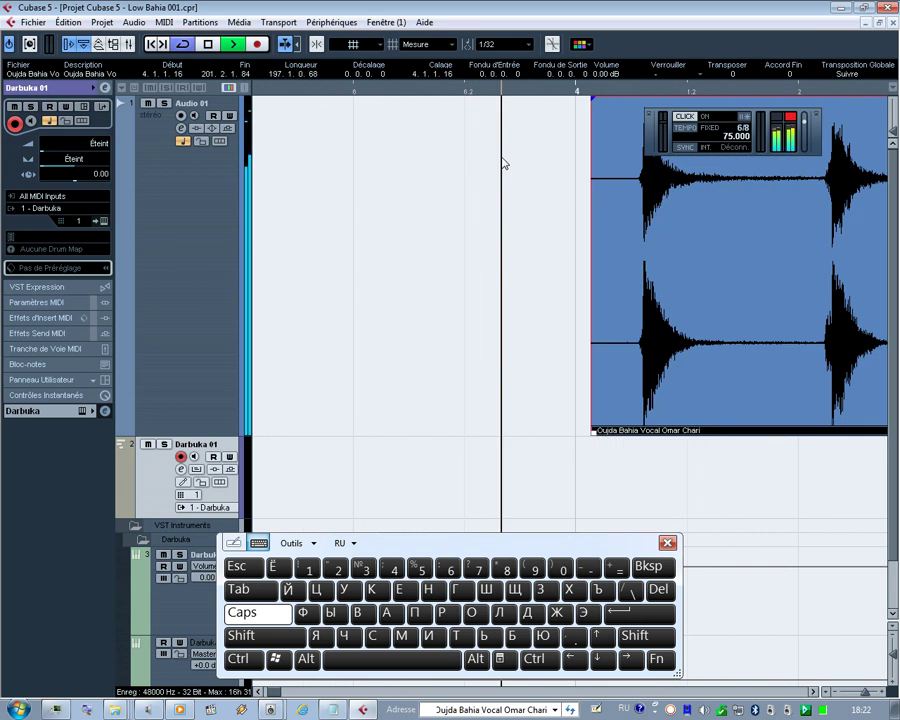
key(g)
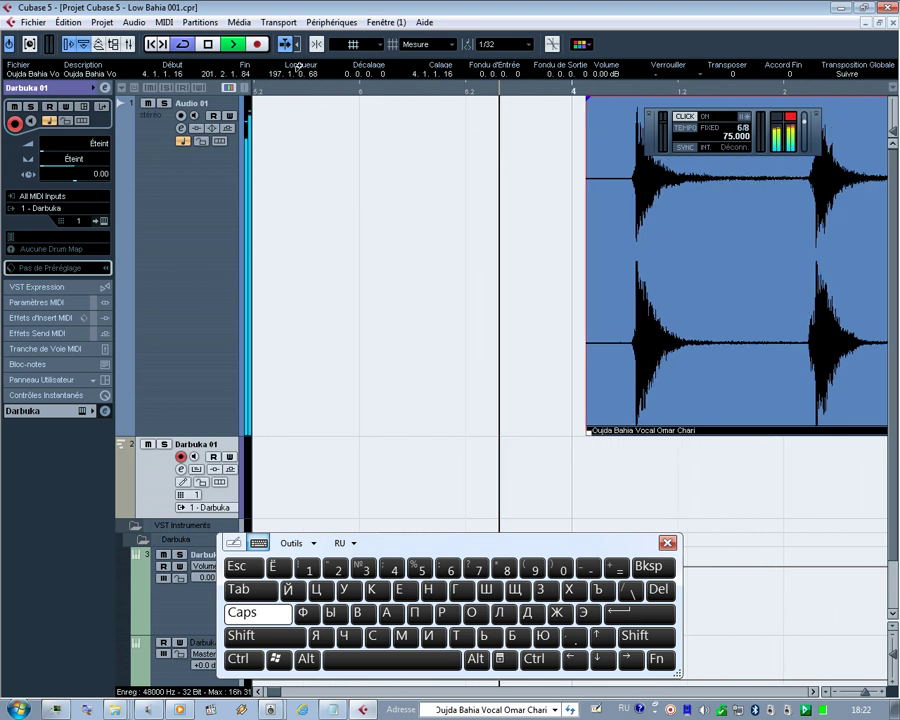
click(279, 693)
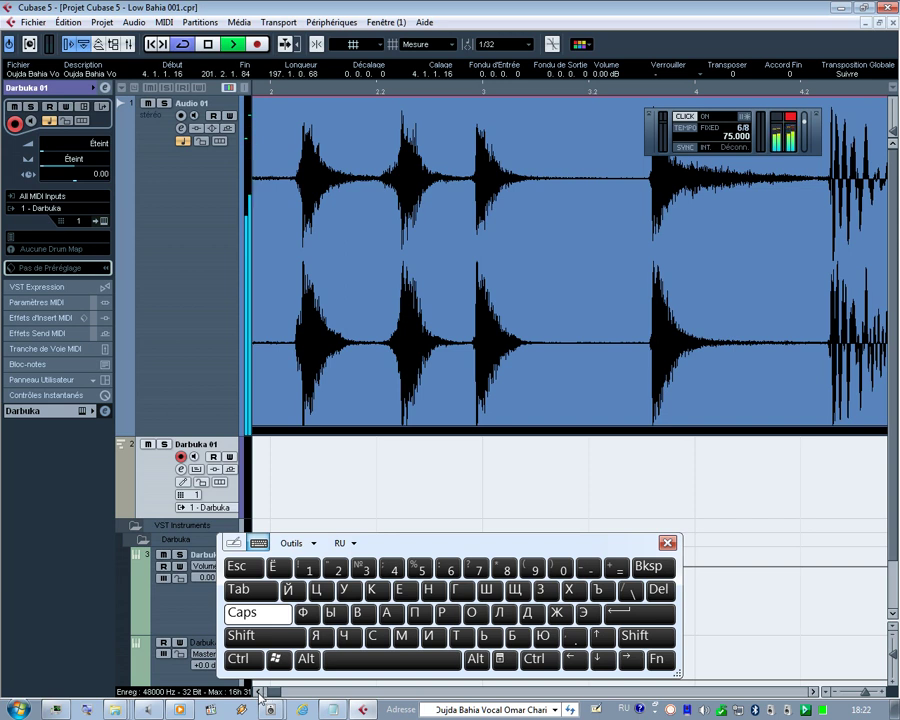
click(320, 693)
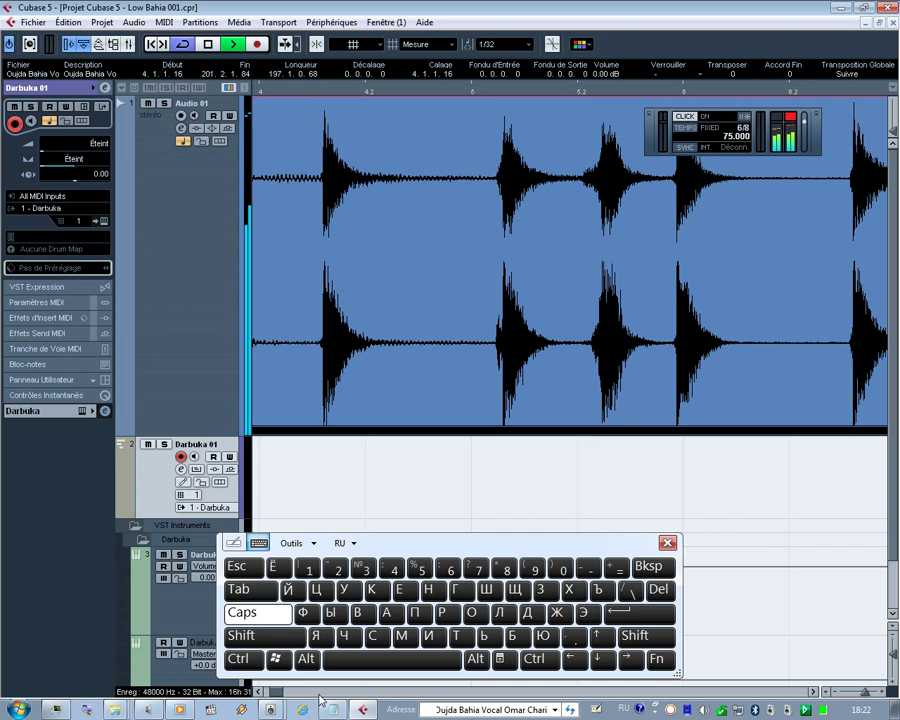
click(866, 695)
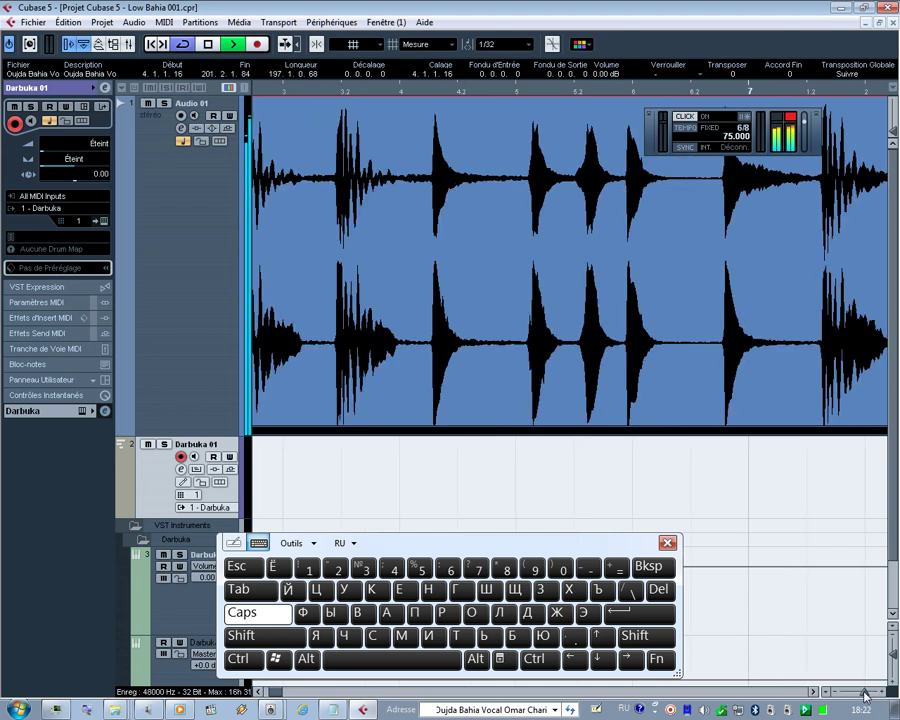
click(866, 695)
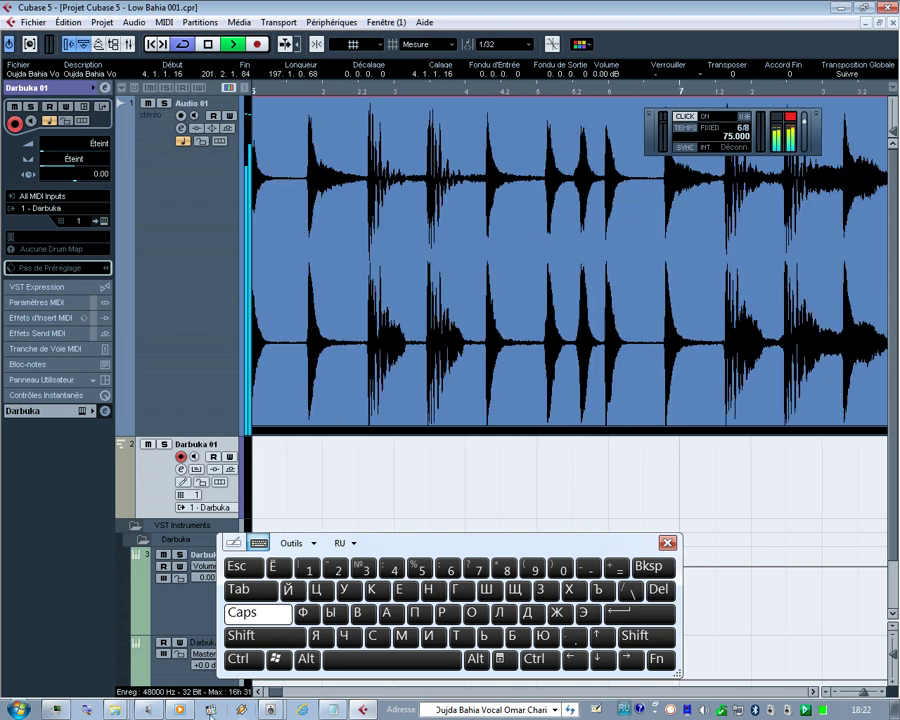
click(340, 692)
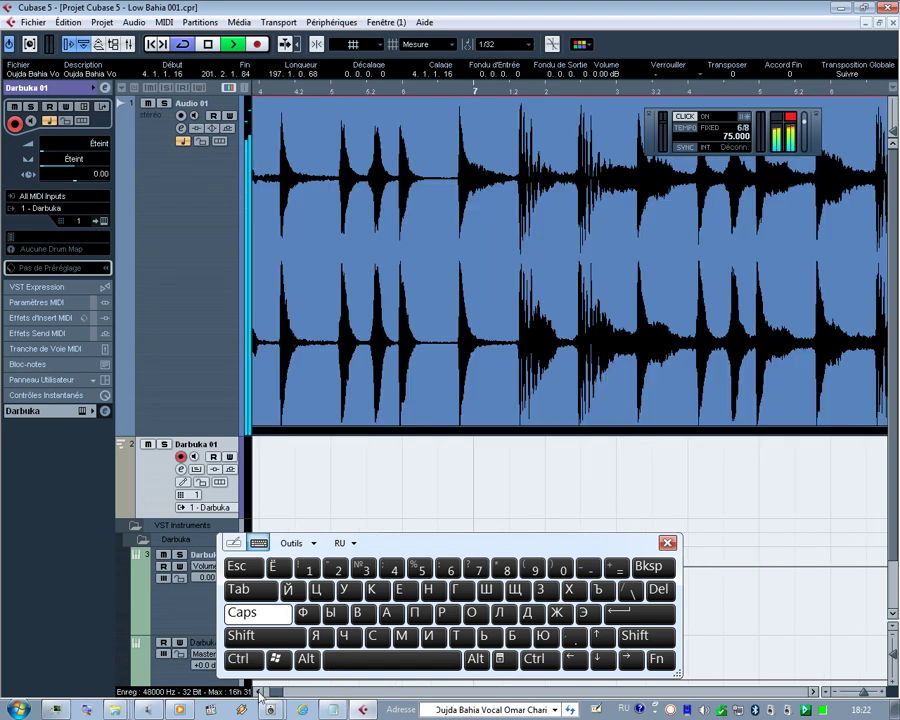
- Move the on-screen keyboard away from the project scrollbar and shift the audio clip slightly earlier so its first hit lands on bar 4
click(262, 636)
click(373, 584)
drag(395, 543, 398, 470)
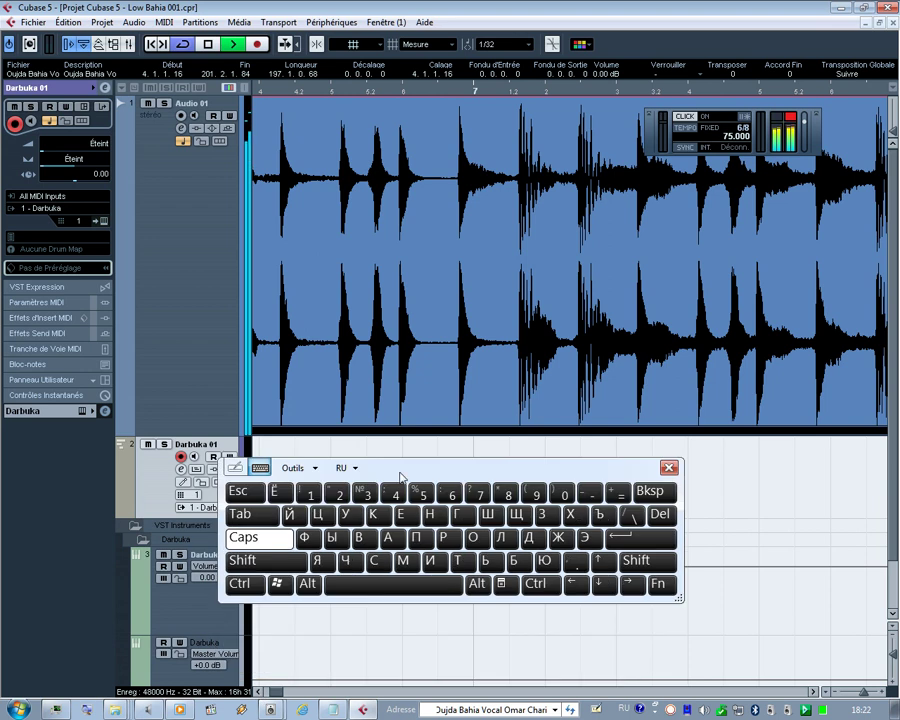
click(260, 690)
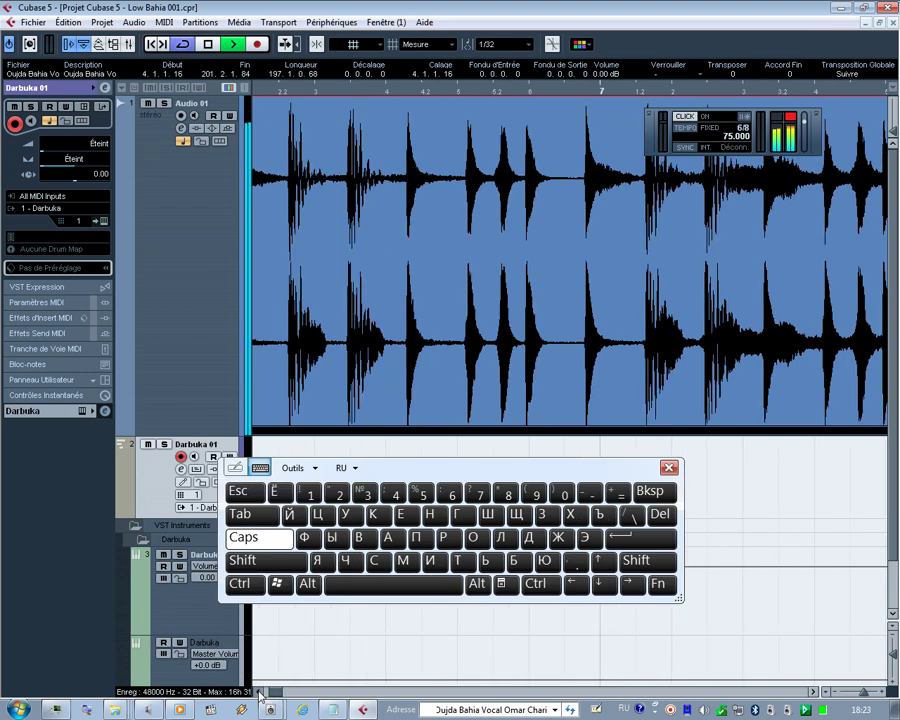
click(260, 690)
click(260, 690)
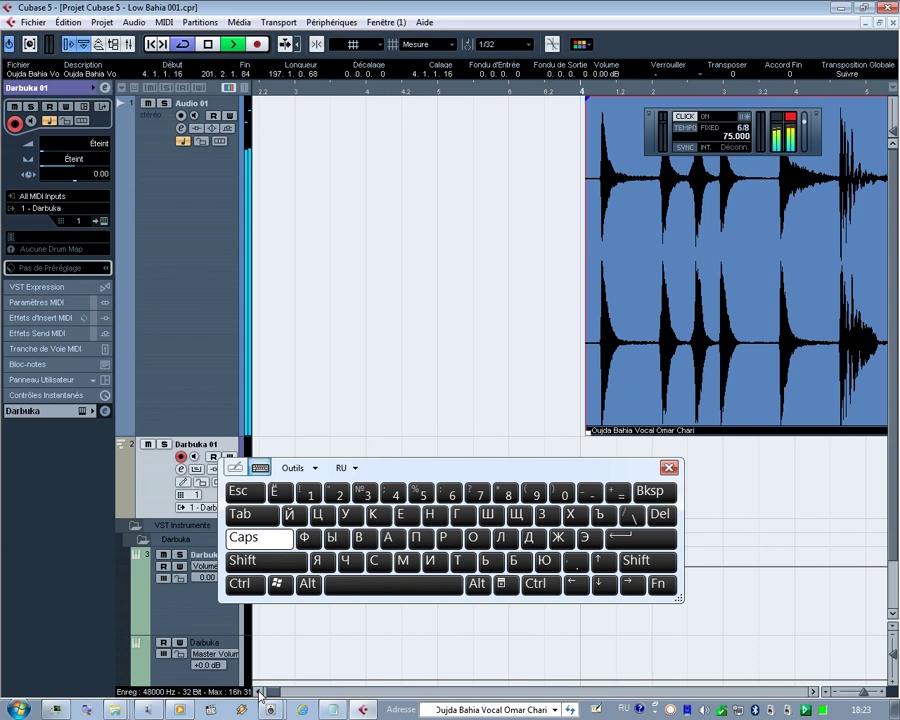
drag(636, 244, 628, 249)
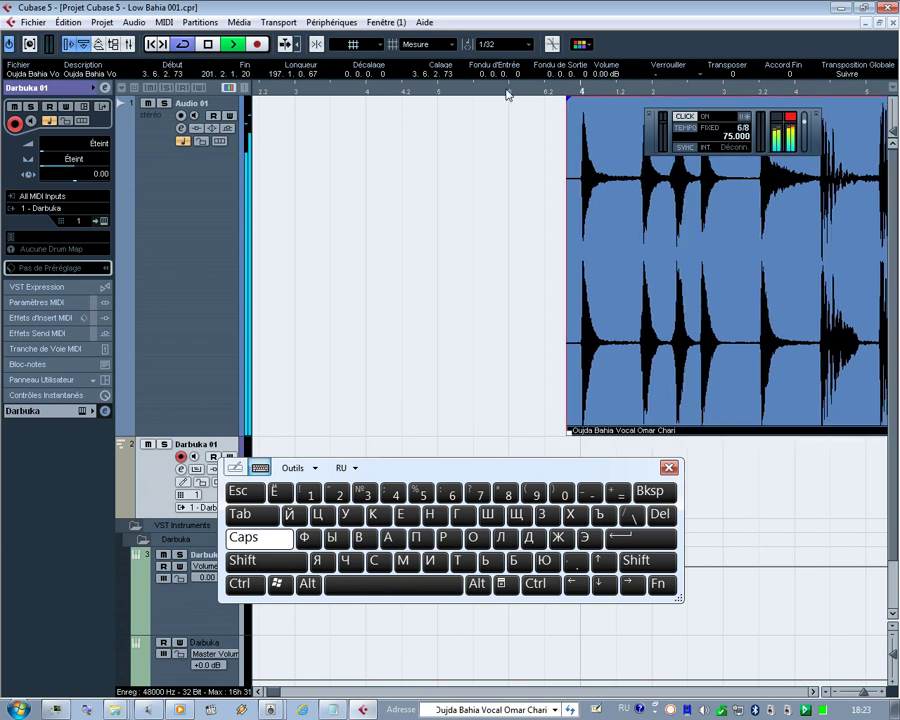
- Put the playback position before bar 4 and set the project tempo to 80 BPM
click(506, 92)
key(space)
click(737, 137)
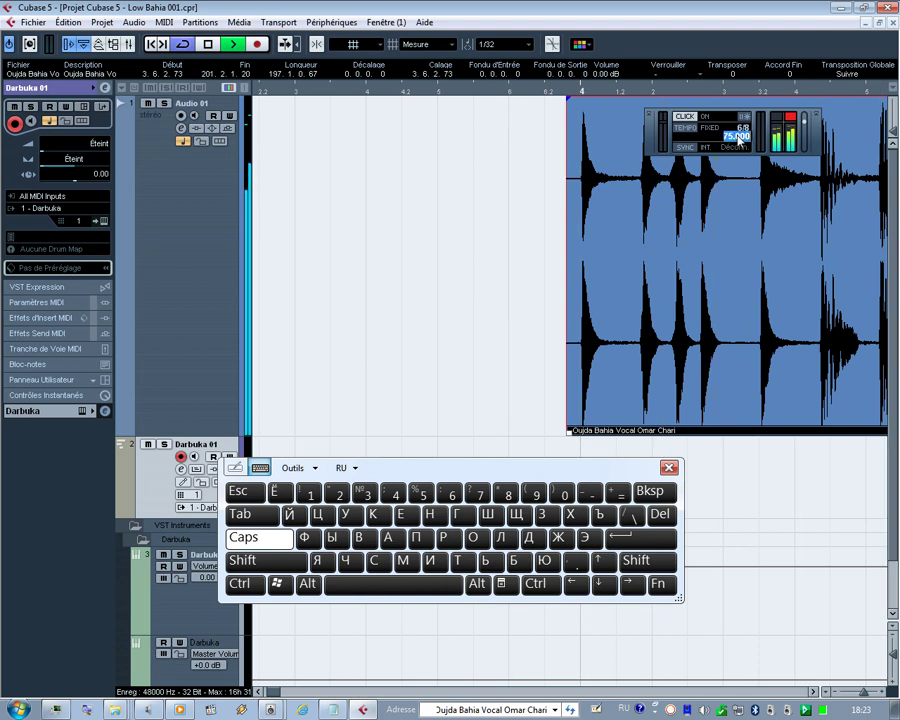
text(80)
key(Return)
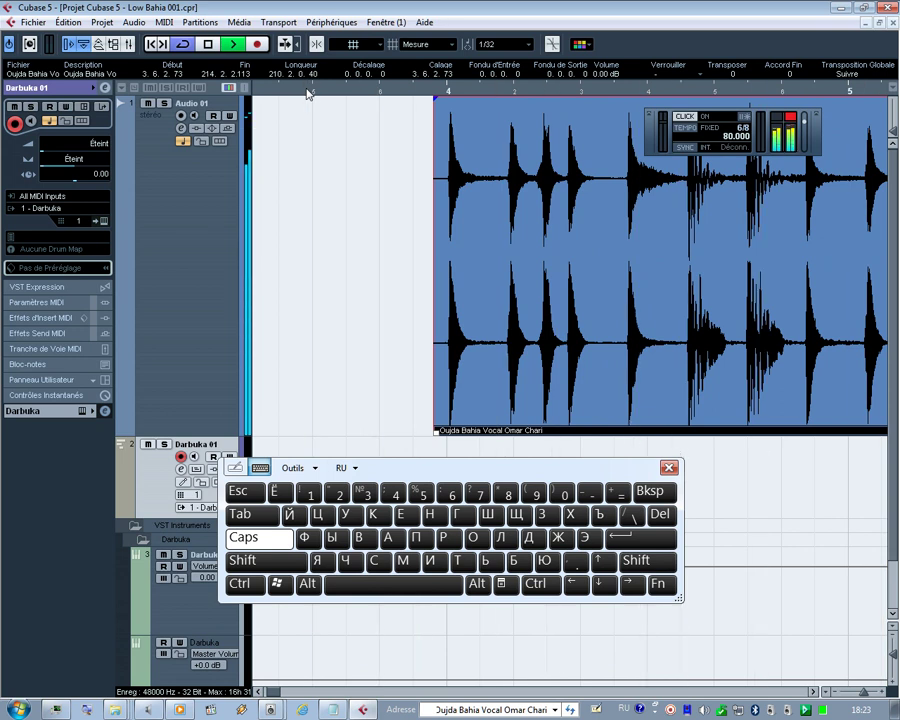
- Set the project tempo to 90 BPM and shift the audio clip slightly earlier so its first hit lands on bar 4
double_click(737, 137)
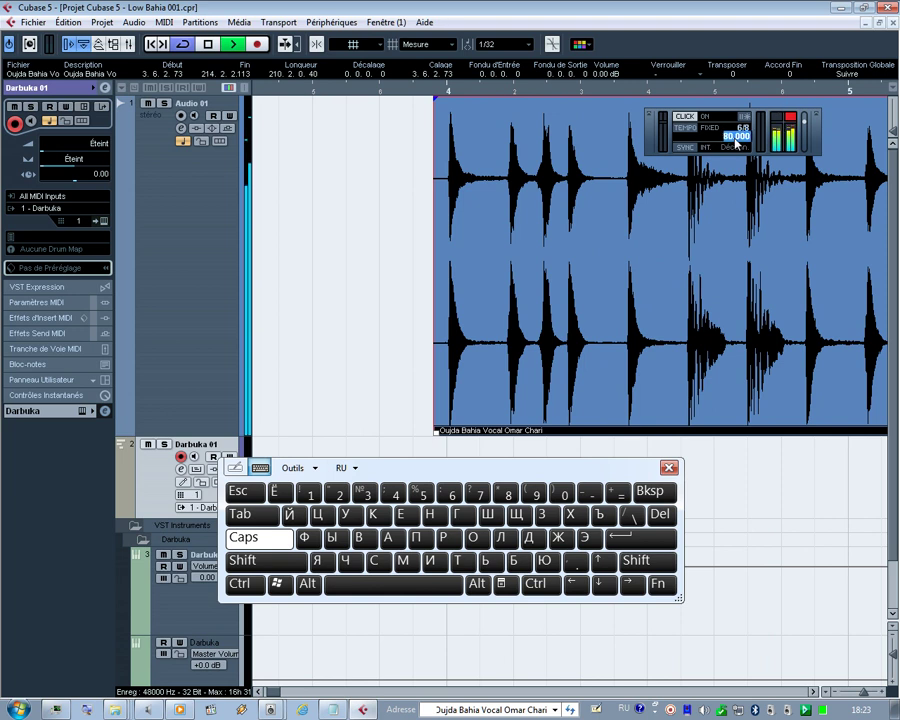
text(90)
key(Return)
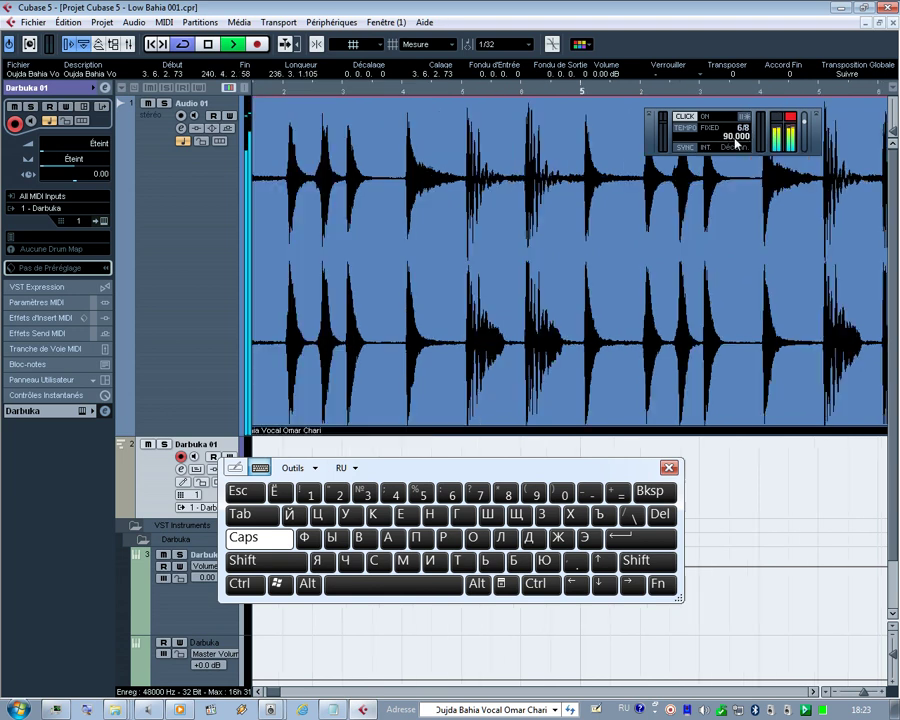
click(257, 692)
click(257, 692)
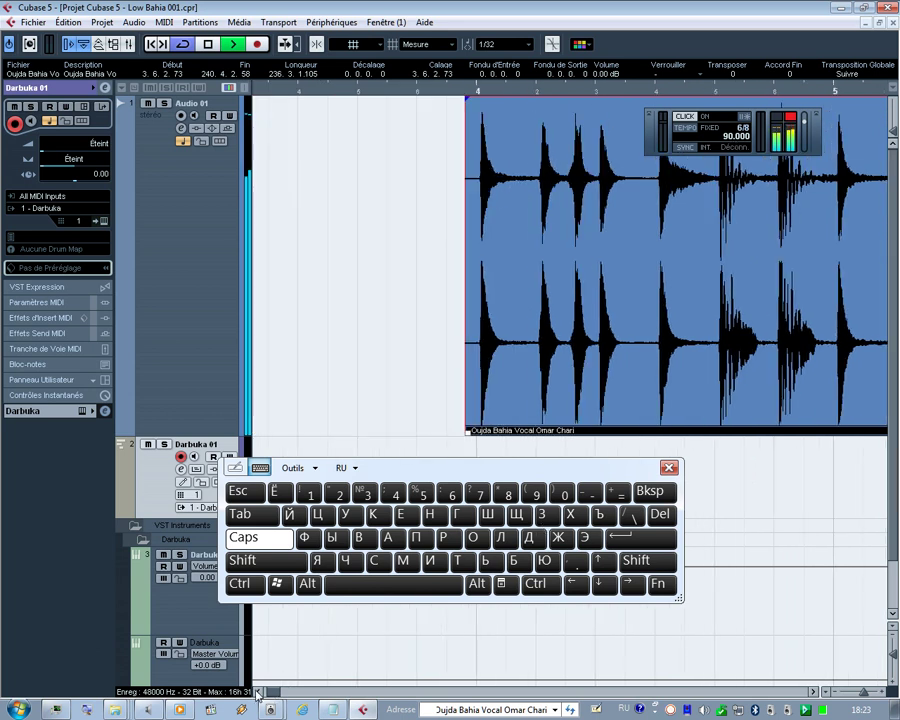
drag(572, 180, 566, 180)
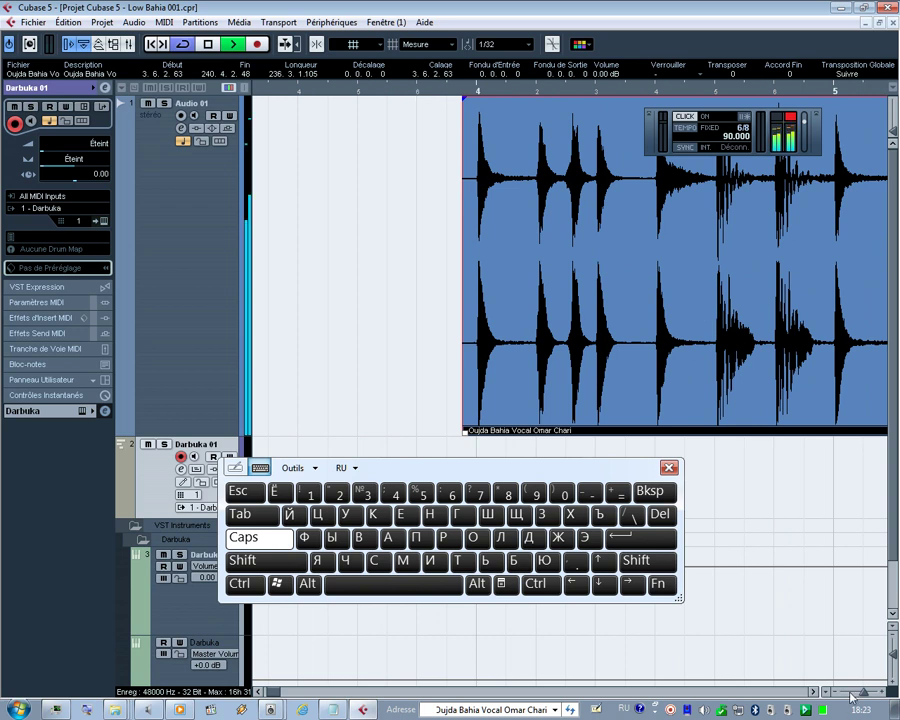
- Play the audio clip near its end, around bar 225, to check its hits against the click
drag(865, 697, 848, 697)
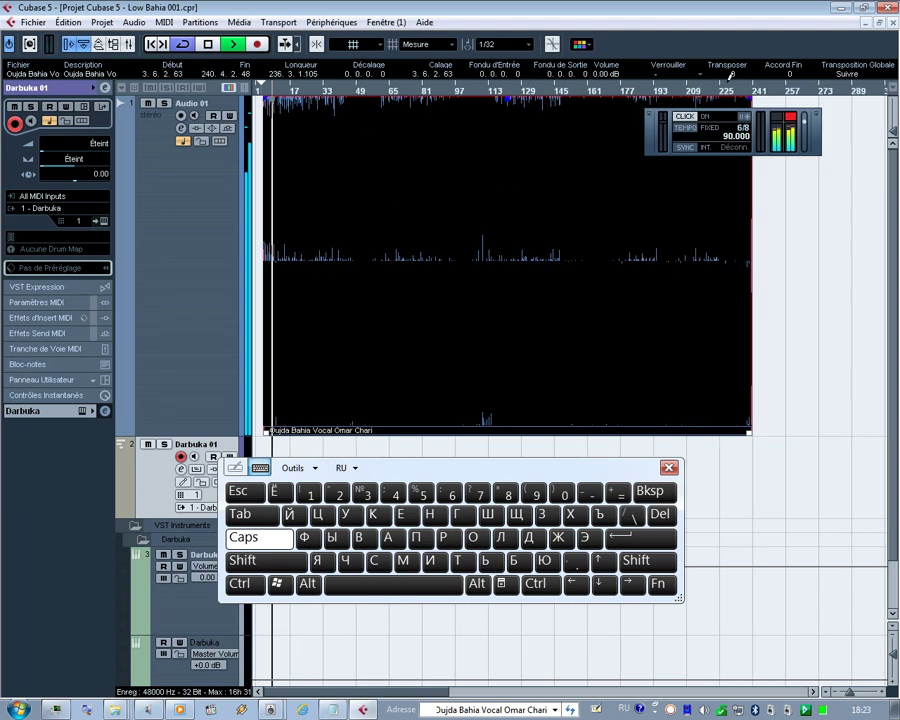
click(728, 93)
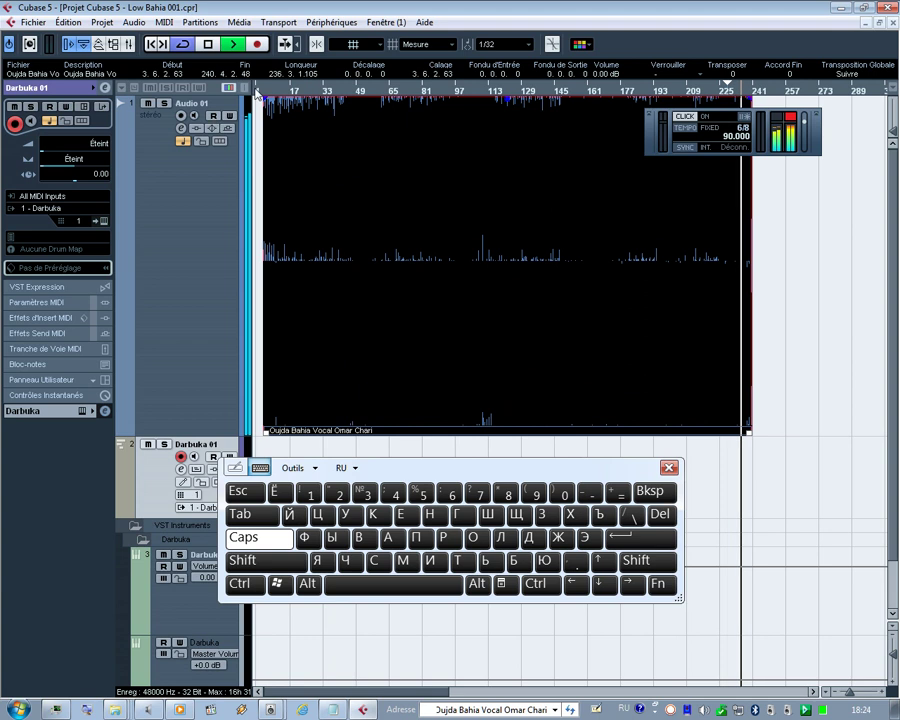
- Nudge the audio clip earlier in fine moves to start at 3.6.2.57, bringing its first hit's onset closer to bar 4
drag(257, 92, 288, 236)
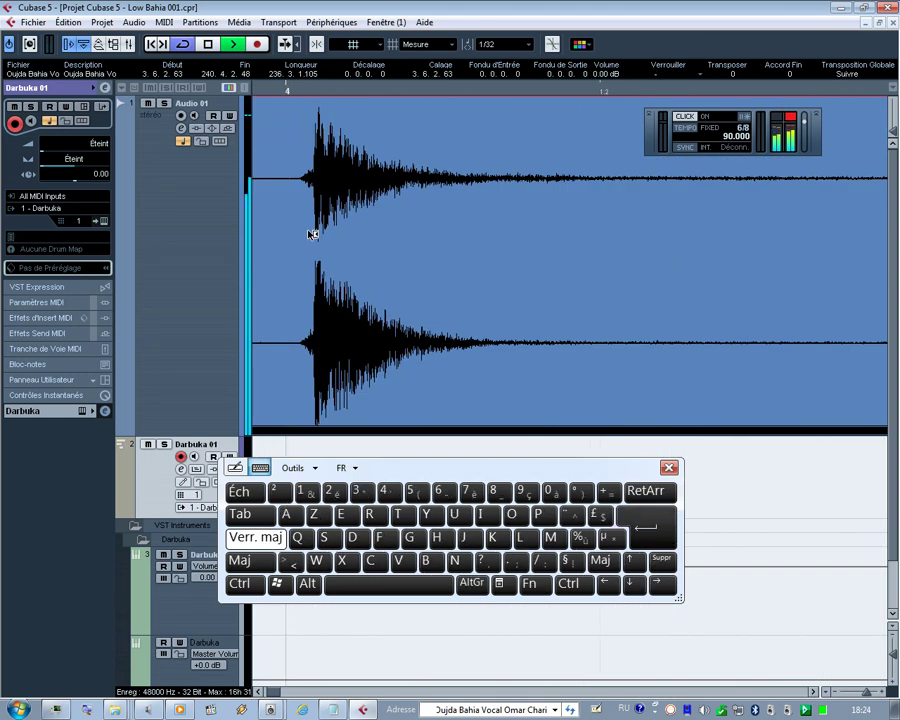
mouse_move(387, 248)
mouse_down()
mouse_move(371, 253)
mouse_move(377, 249)
mouse_up()
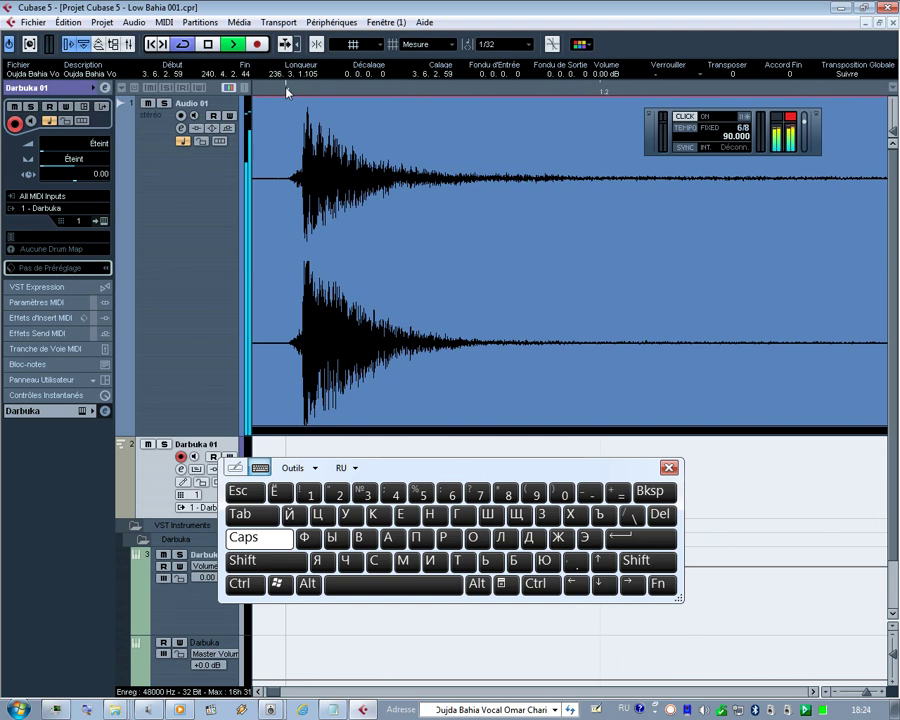
click(285, 145)
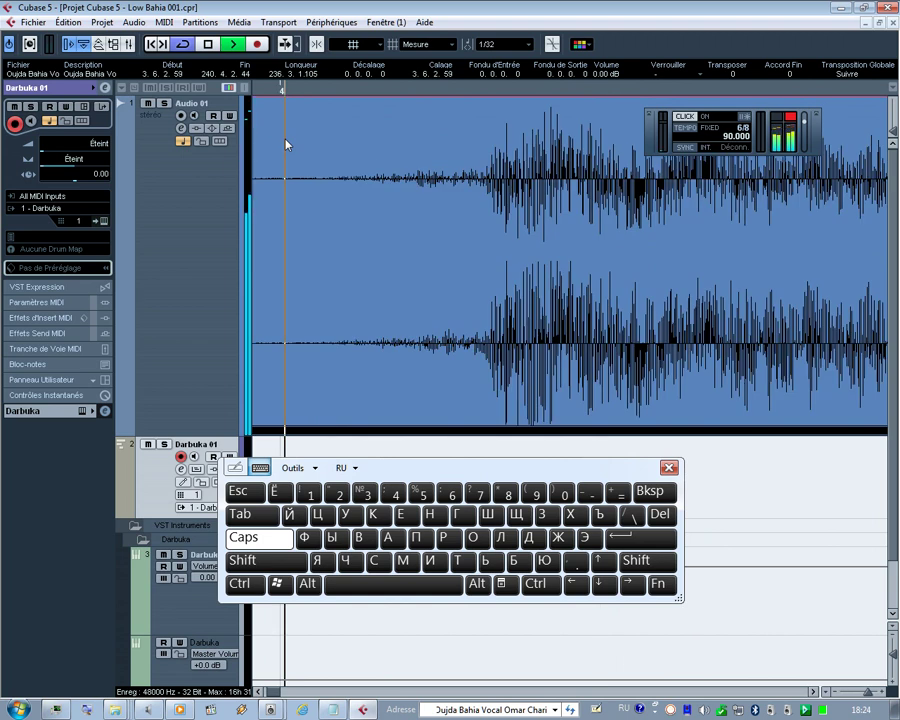
key(h)
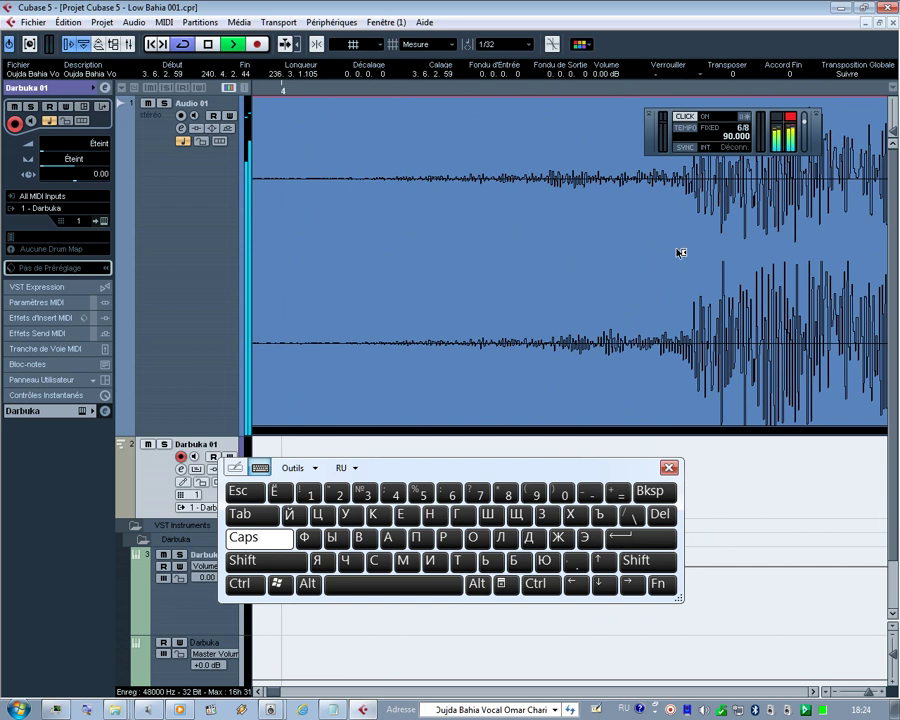
drag(678, 250, 615, 251)
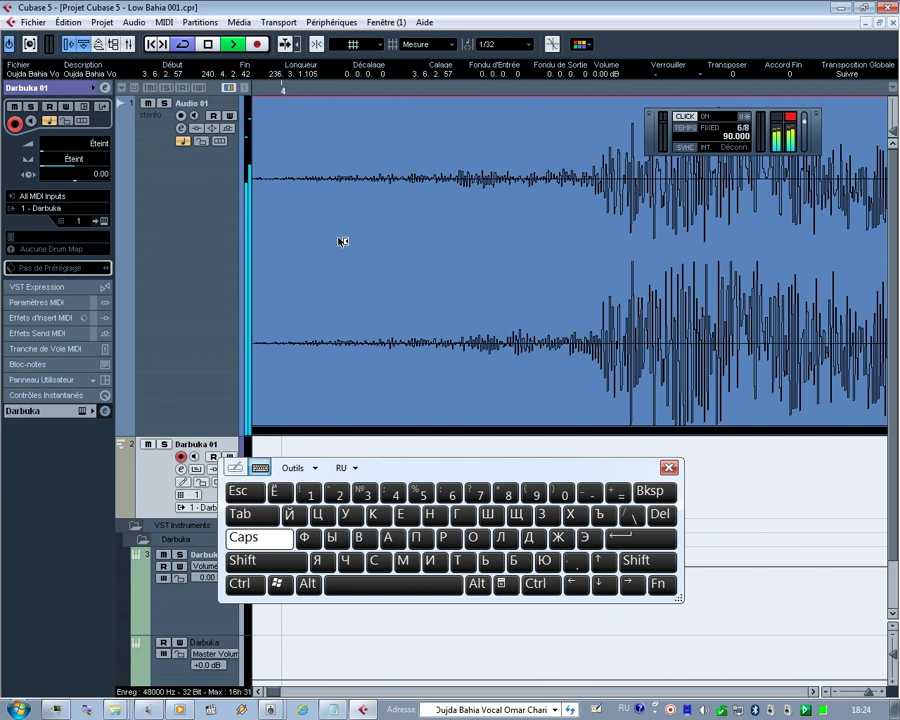
drag(344, 239, 334, 240)
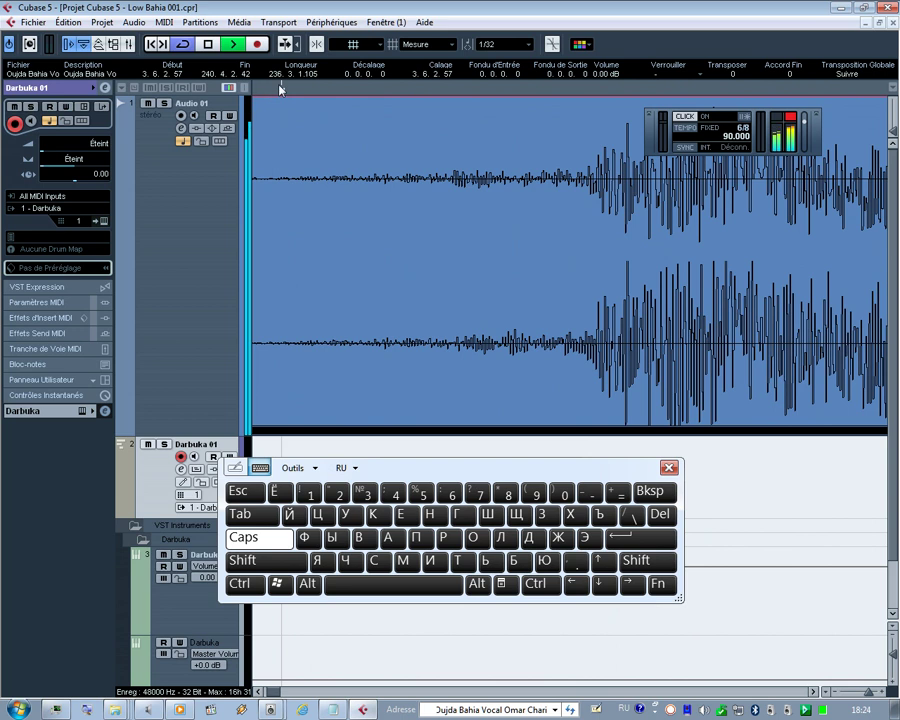
drag(283, 93, 287, 122)
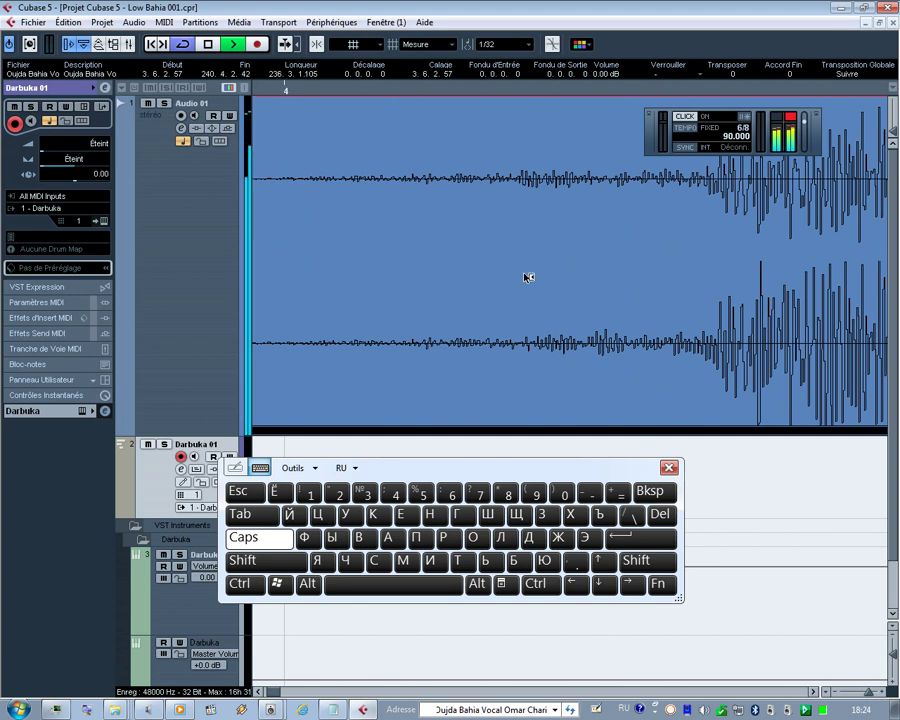
drag(524, 275, 519, 279)
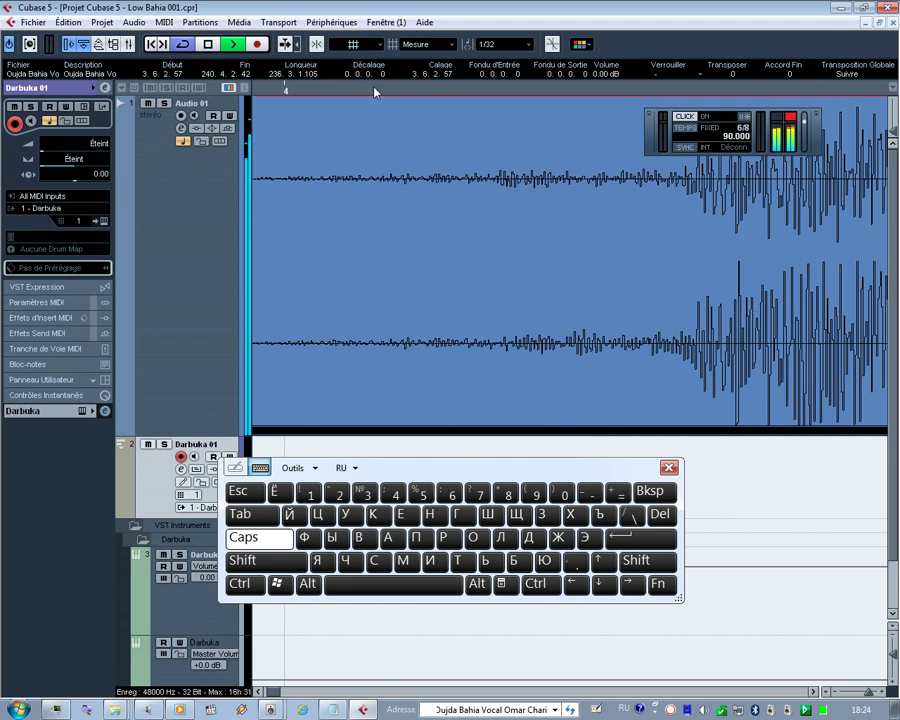
- Replay the audio clip from its beginning to check the alignment with the click, and stop playback
drag(326, 91, 330, 60)
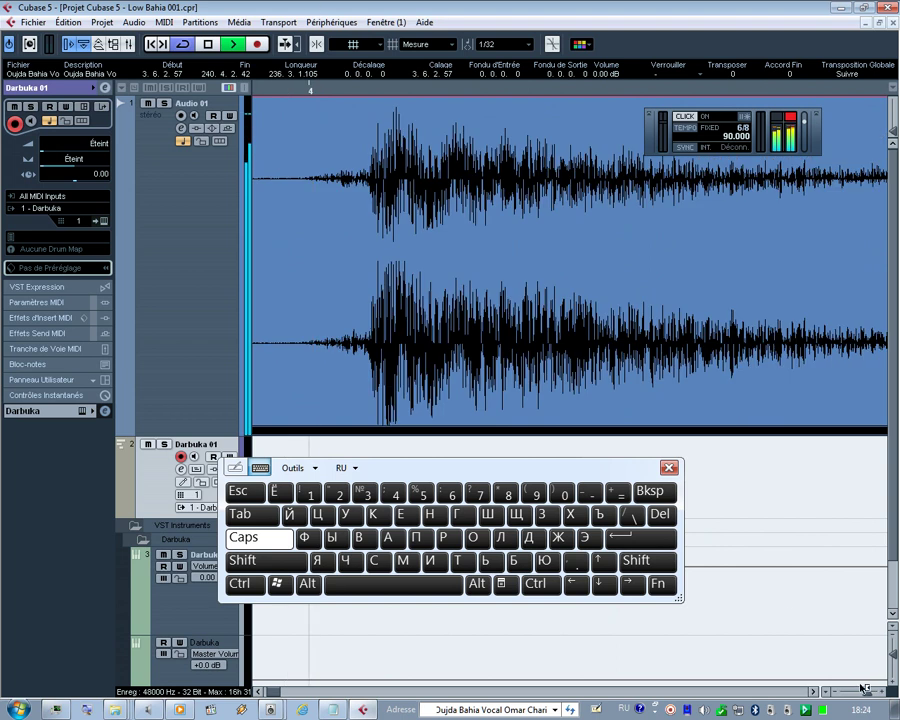
drag(862, 688, 851, 697)
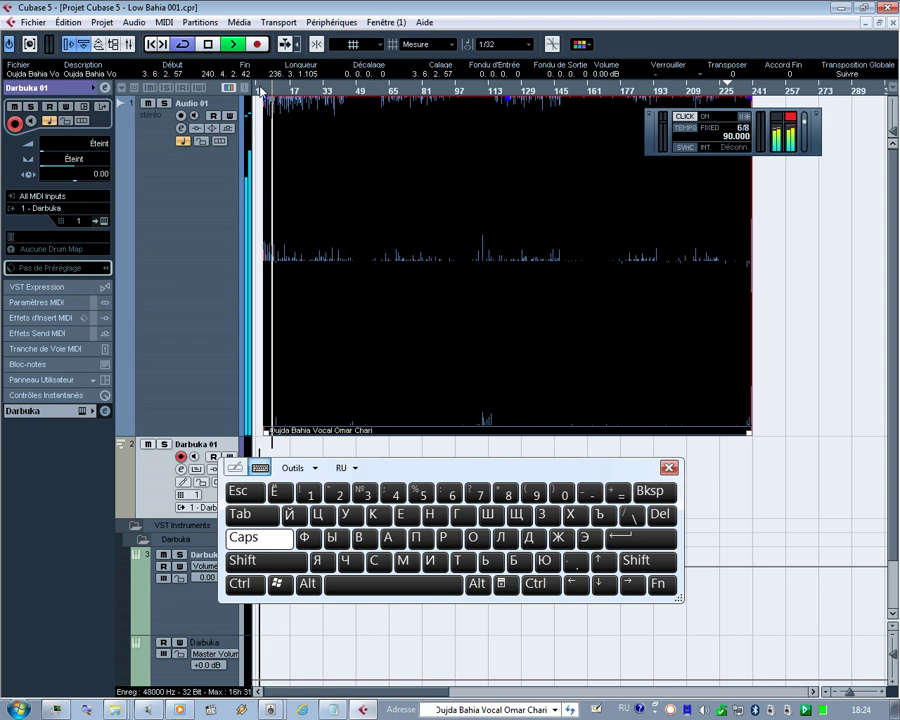
drag(262, 90, 263, 176)
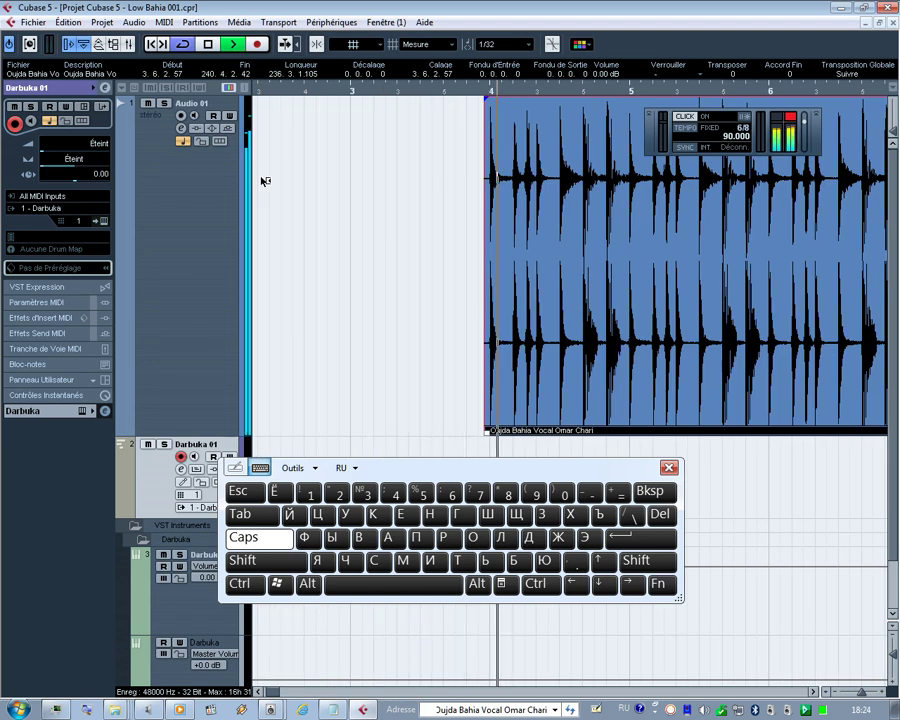
key(space)
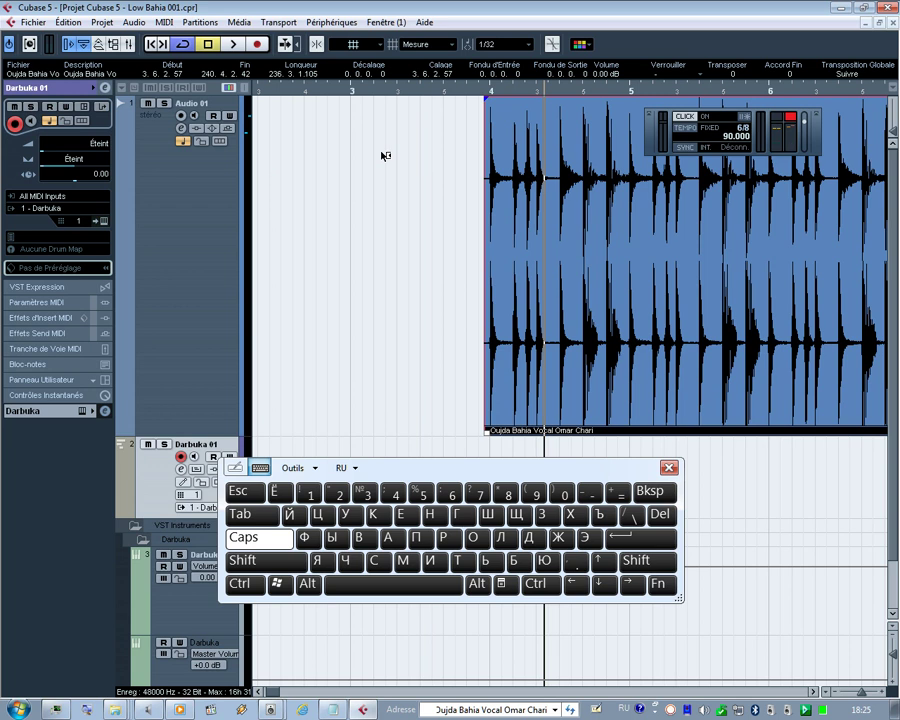
- Enable snapping and use the Pencil tool to draw an empty one-bar event from bar 3 to bar 4 on Audio 01
right_click(384, 156)
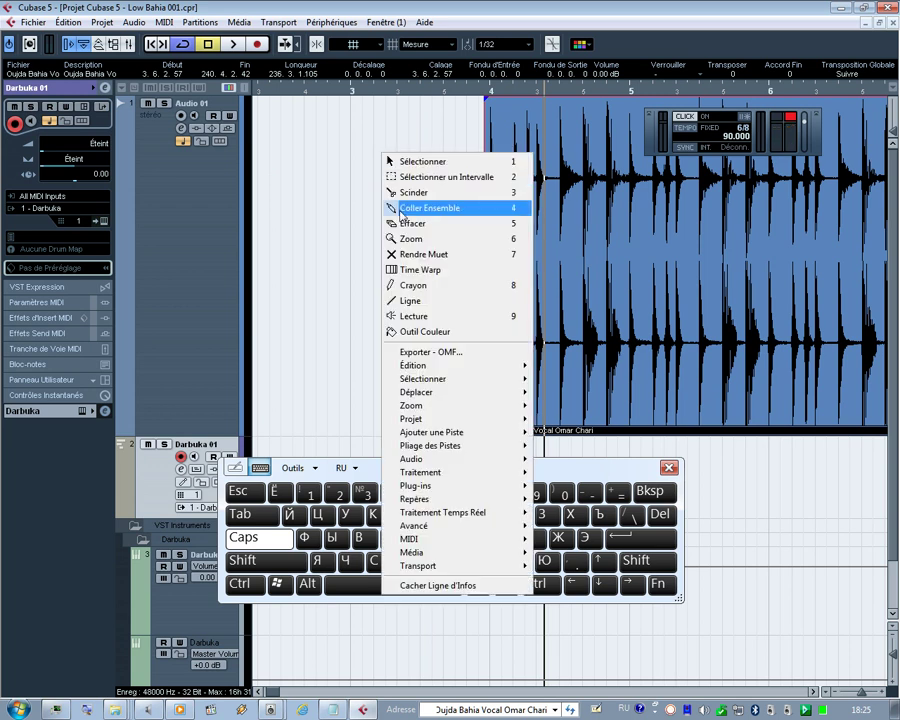
click(412, 285)
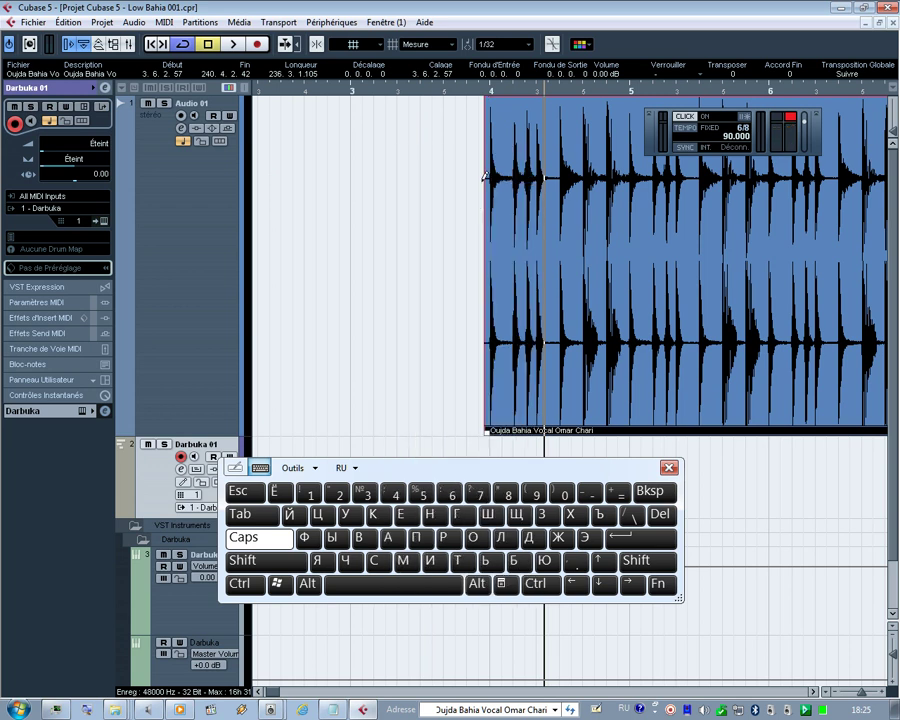
click(421, 118)
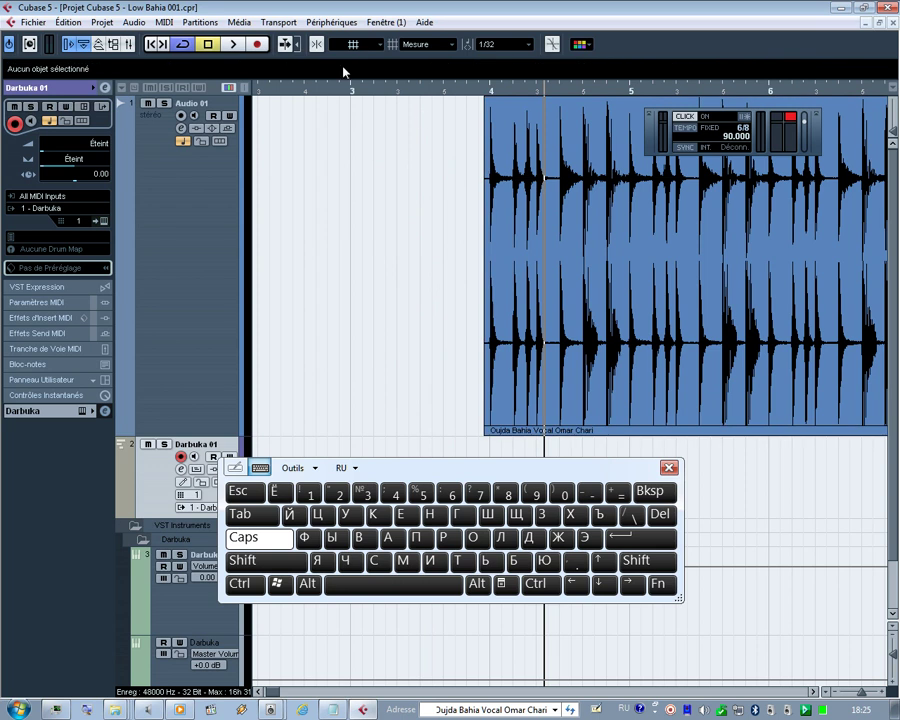
click(316, 44)
click(476, 144)
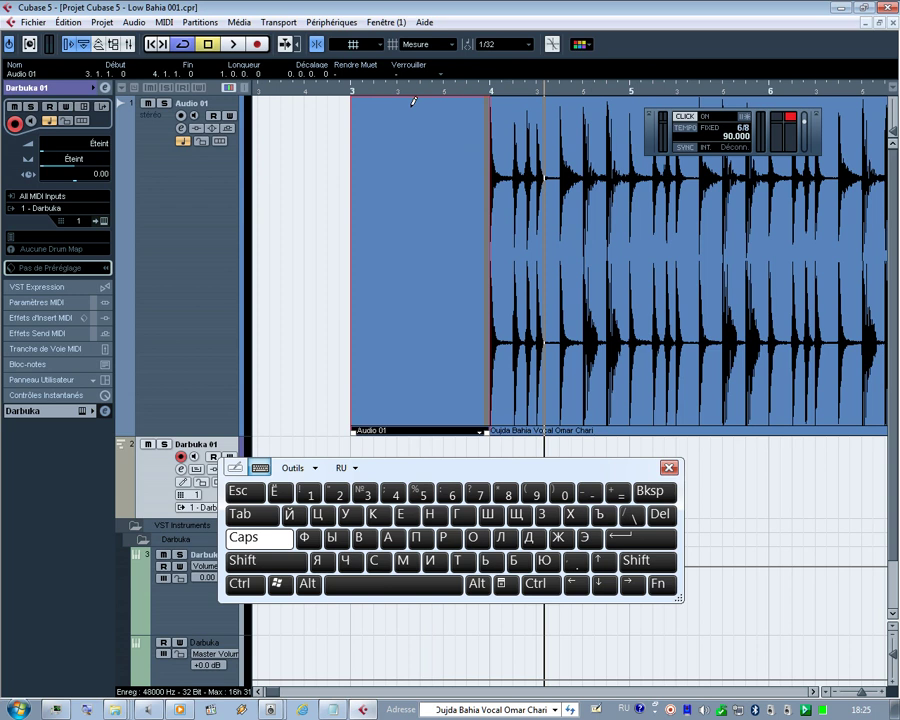
- Start playback and erase the empty one-bar event in front of the vocal clip
right_click(421, 194)
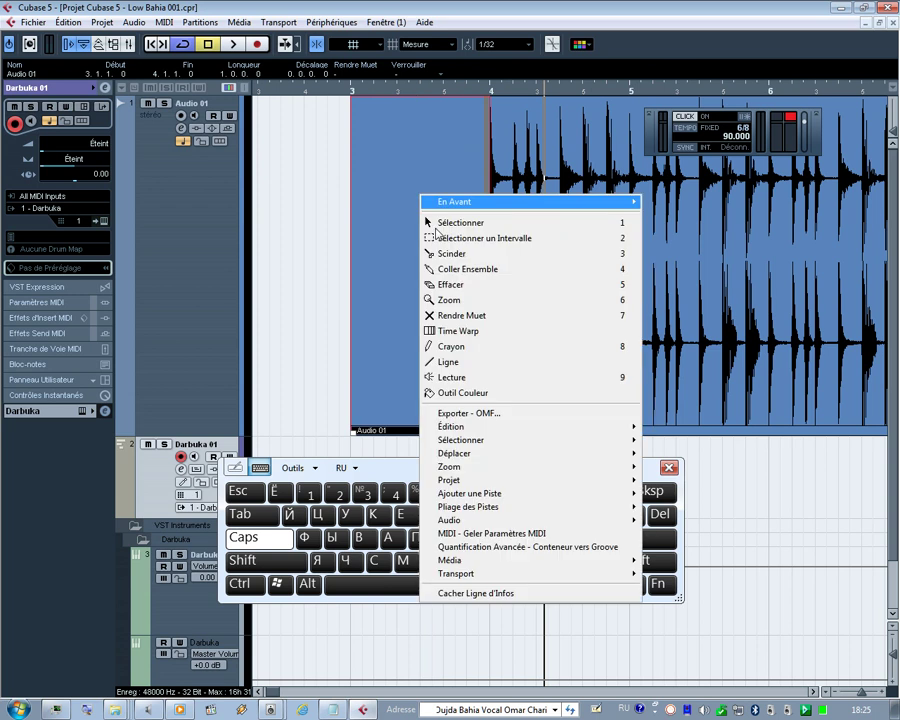
click(446, 288)
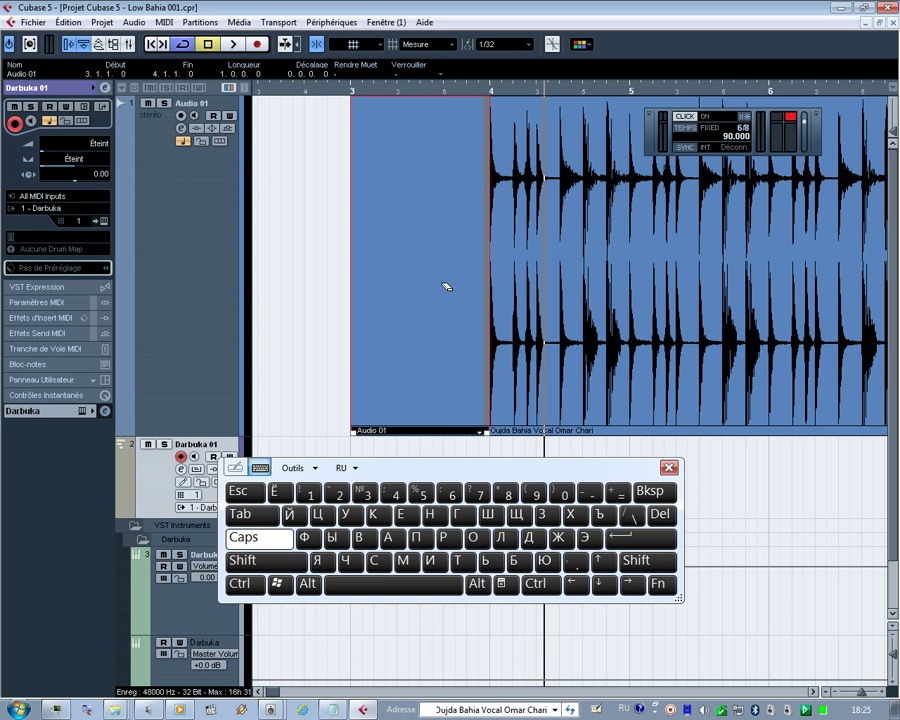
key(space)
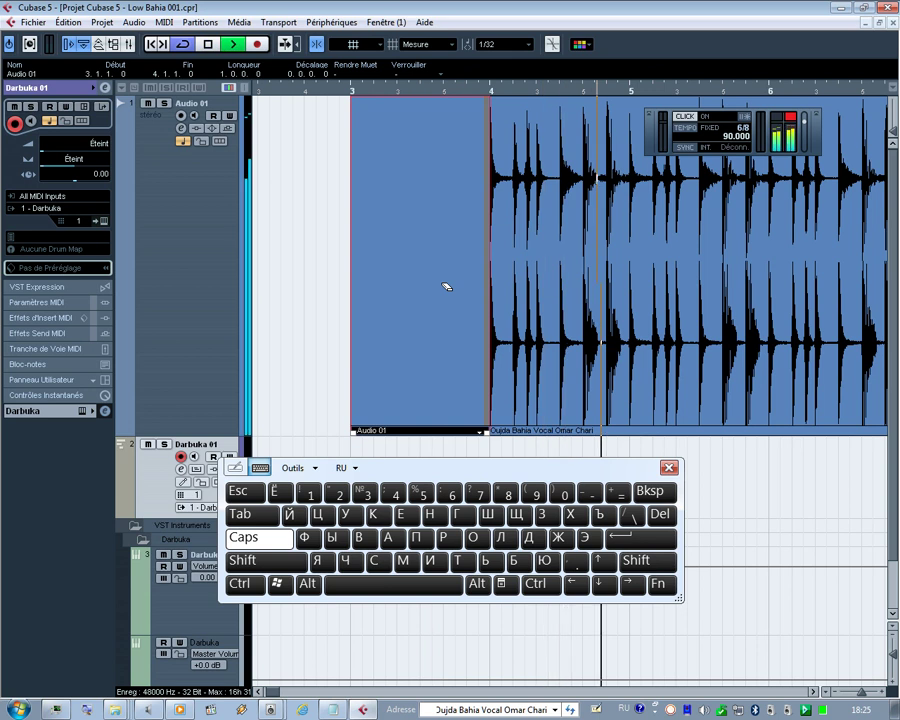
click(438, 284)
- Redraw the empty one-bar event between bars 3 and 4 on Audio 01 and erase it again
right_click(433, 229)
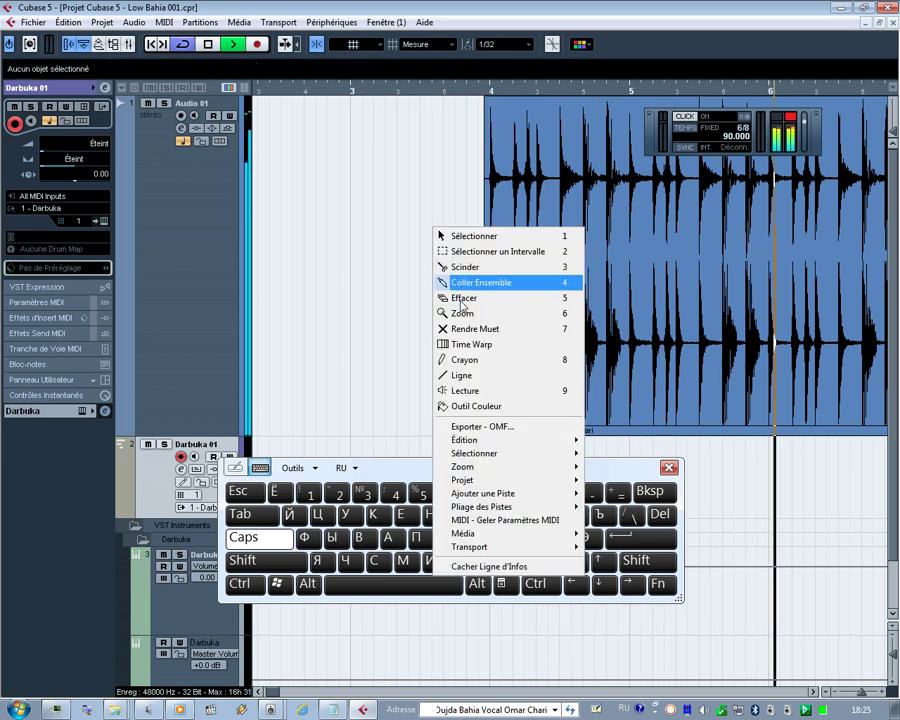
click(463, 360)
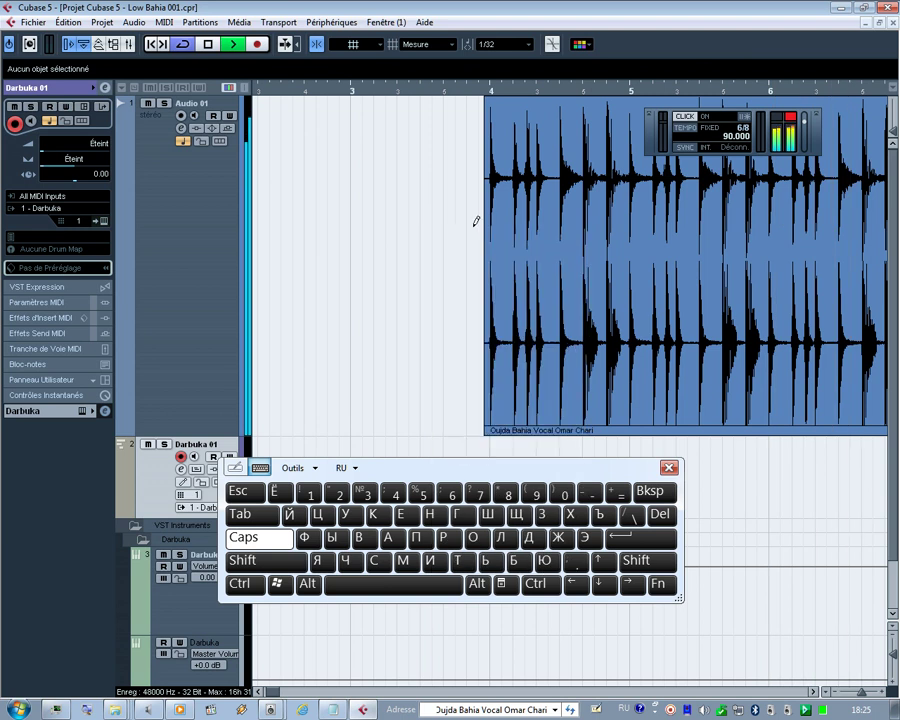
click(476, 221)
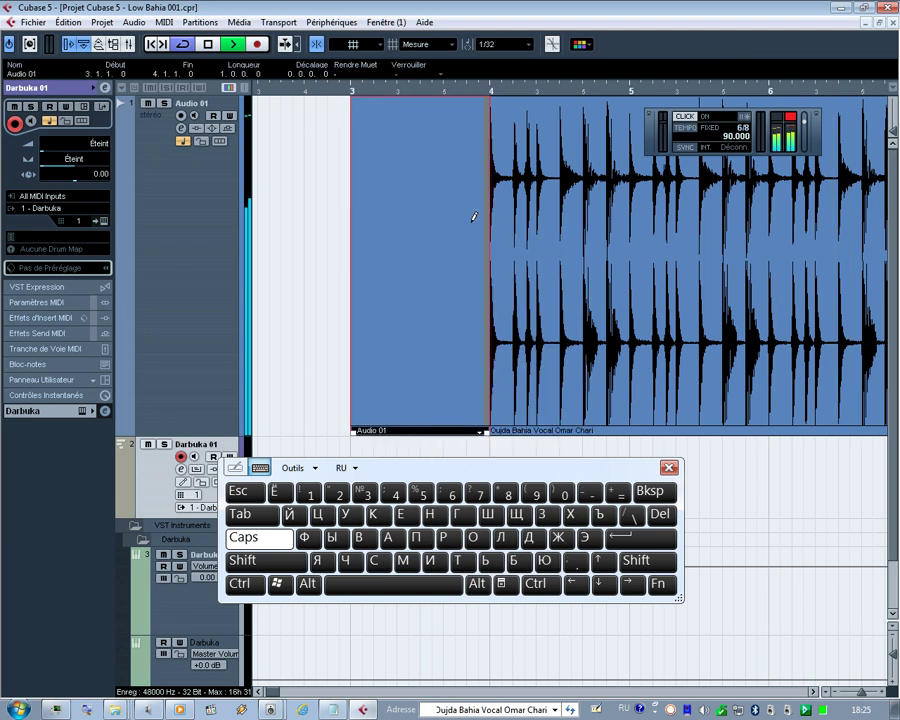
right_click(474, 224)
click(495, 311)
click(465, 290)
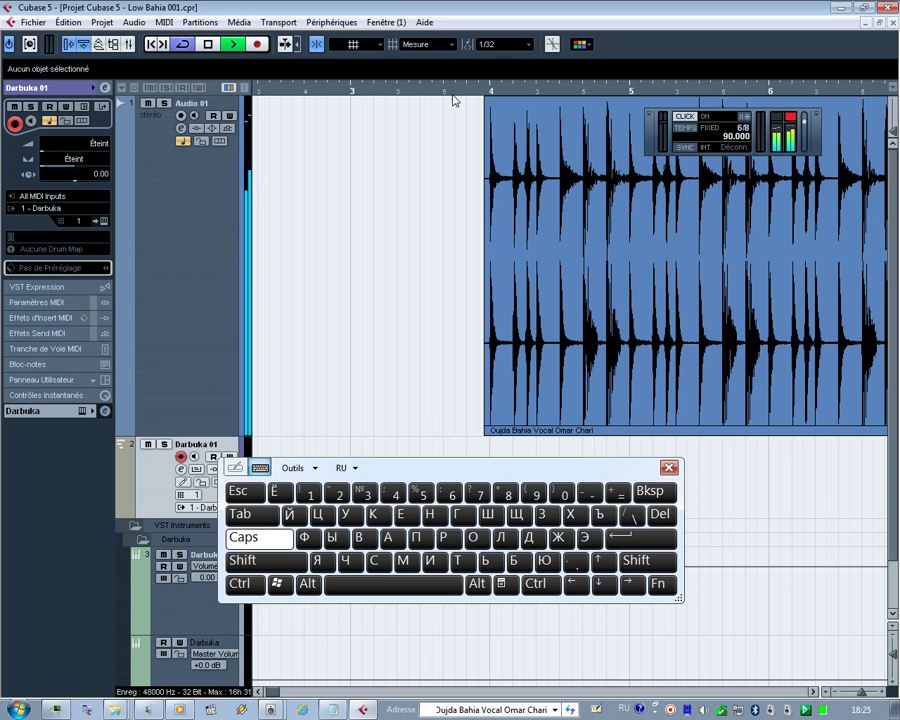
- Set the grid type to Quantification and draw a 1/32-long event just before the vocal clip on Audio 01
click(450, 45)
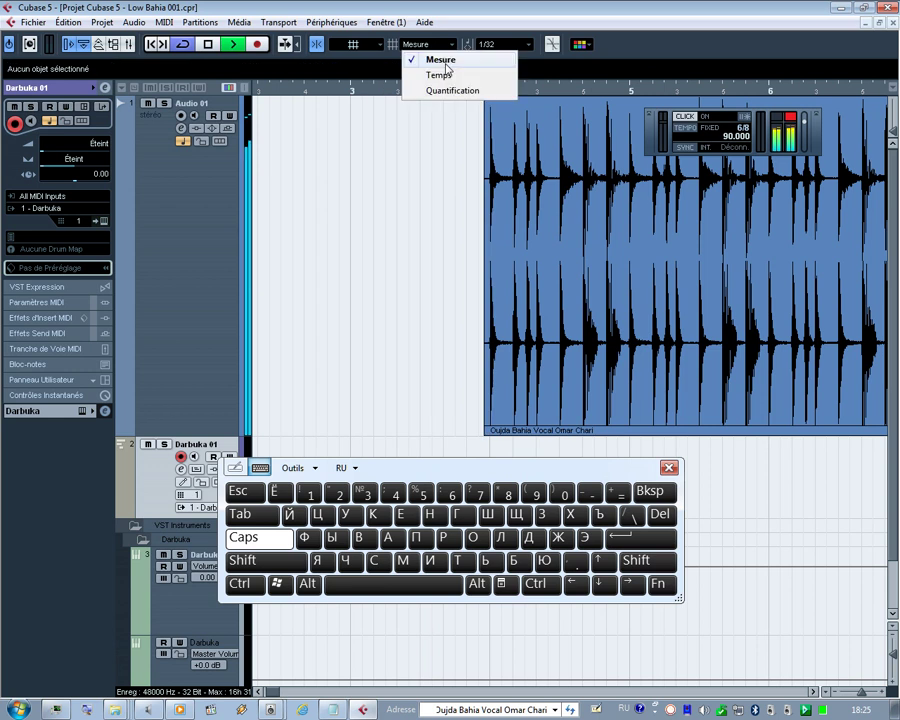
click(490, 91)
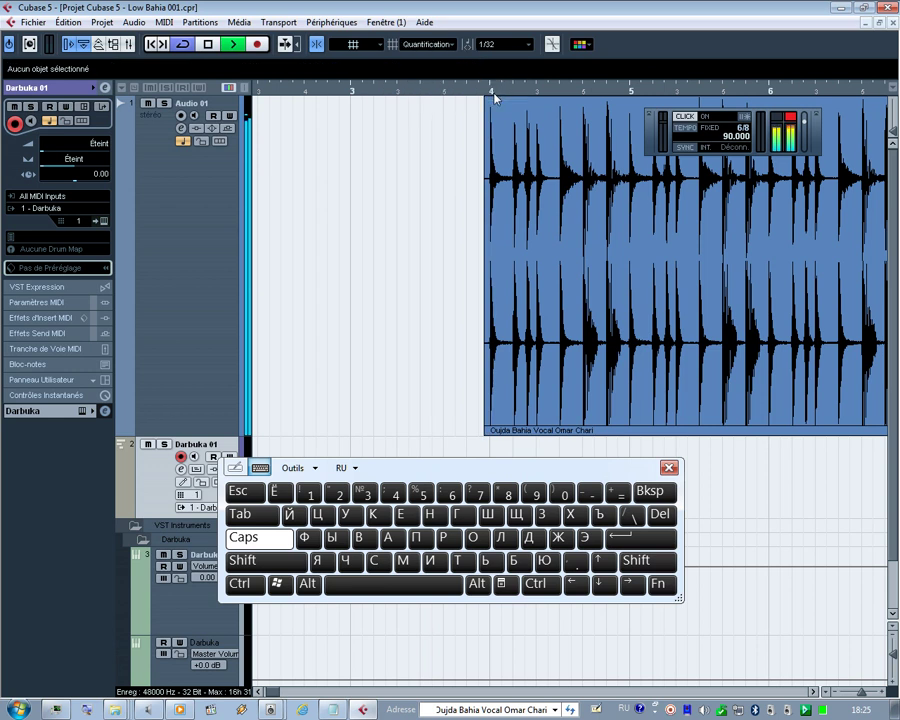
right_click(464, 177)
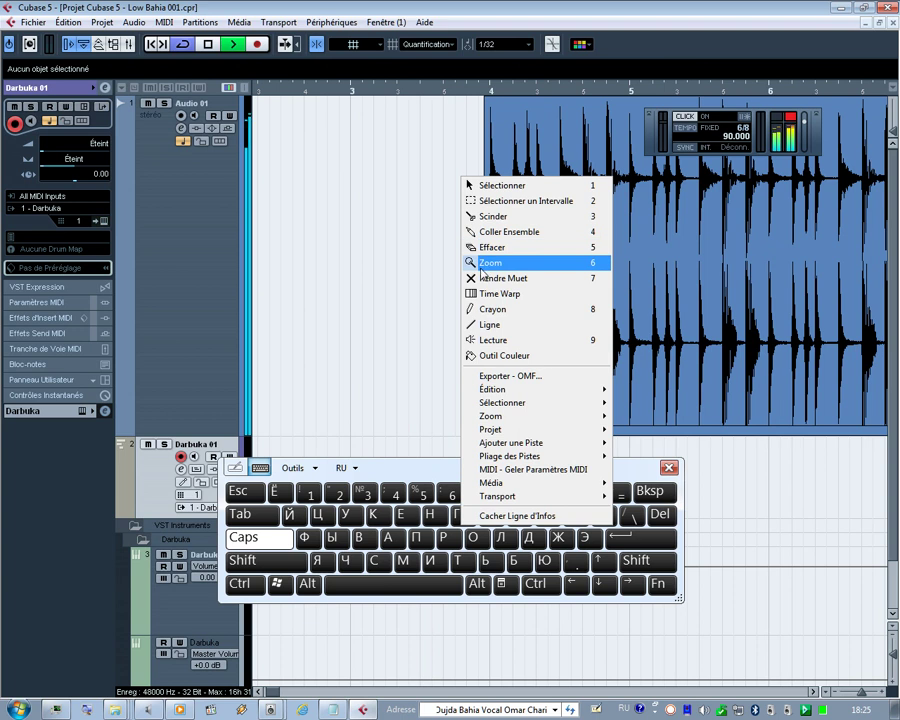
click(485, 309)
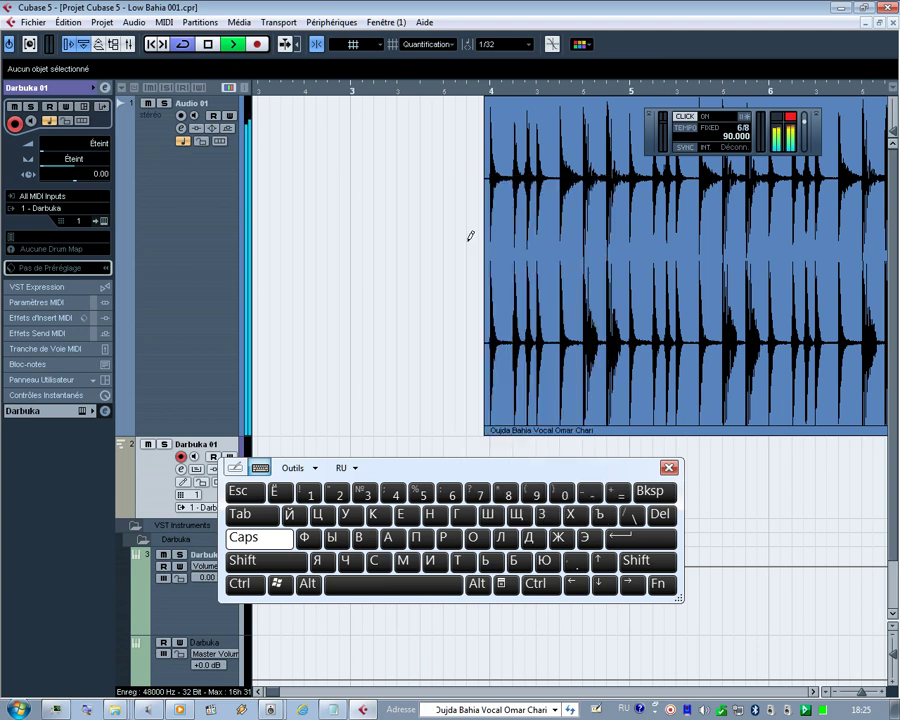
click(471, 236)
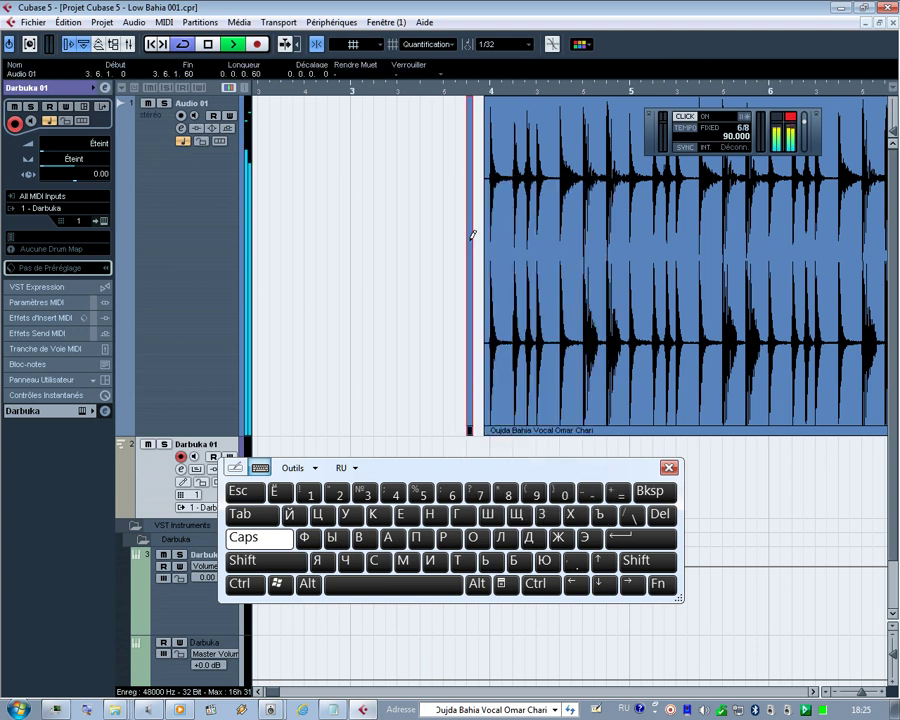
- Glue the 1/32-long event on Audio 01 to the vocal clip that follows it
right_click(471, 240)
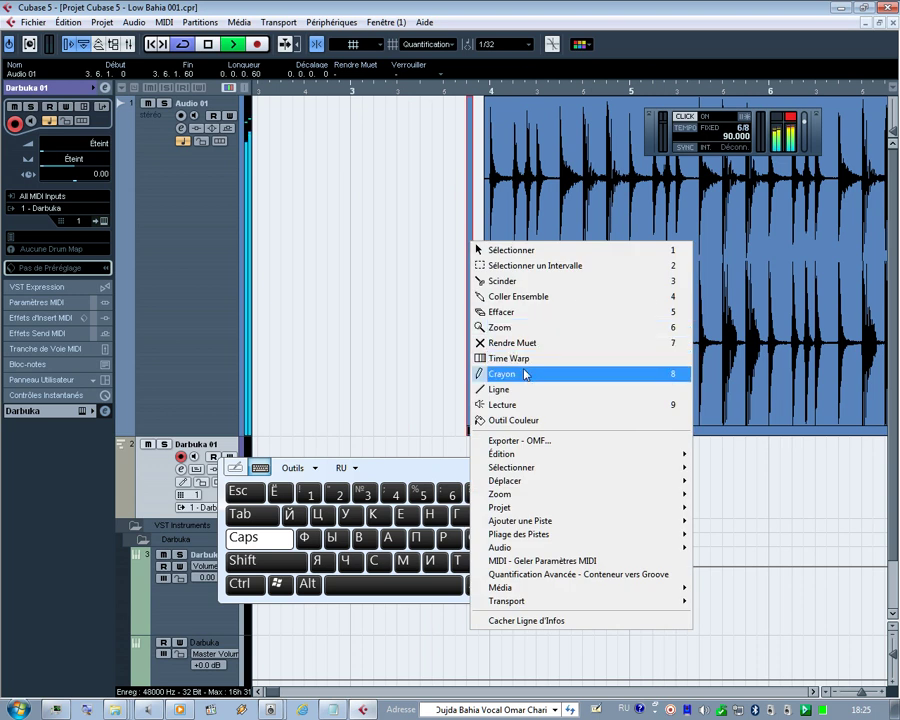
click(563, 299)
click(472, 245)
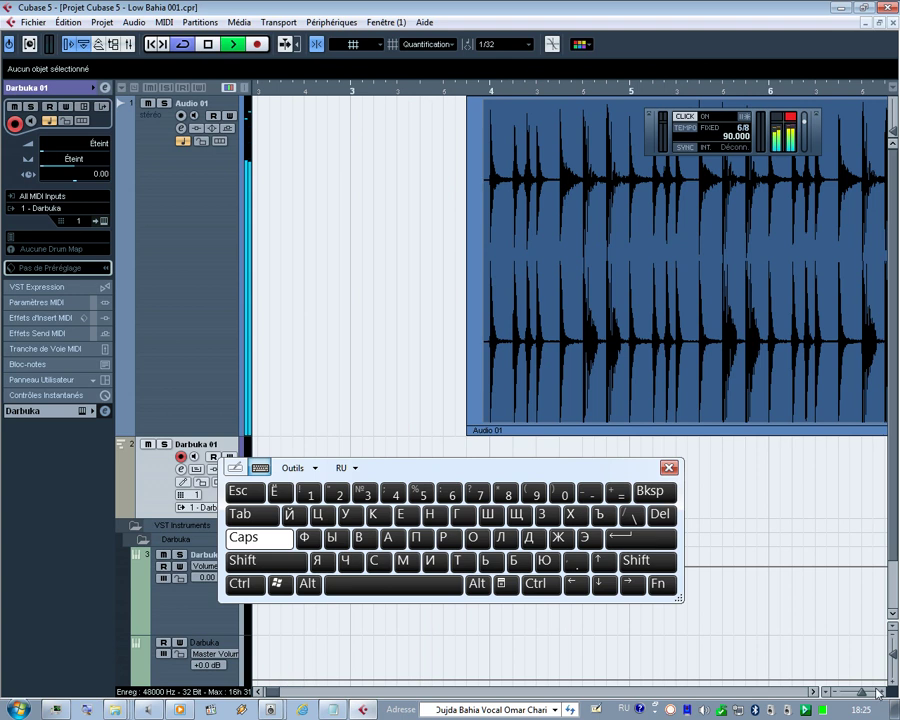
- Draw a 1/32-long event over the end of the vocal clip in bar 240 and glue it to the clip
drag(878, 692, 846, 692)
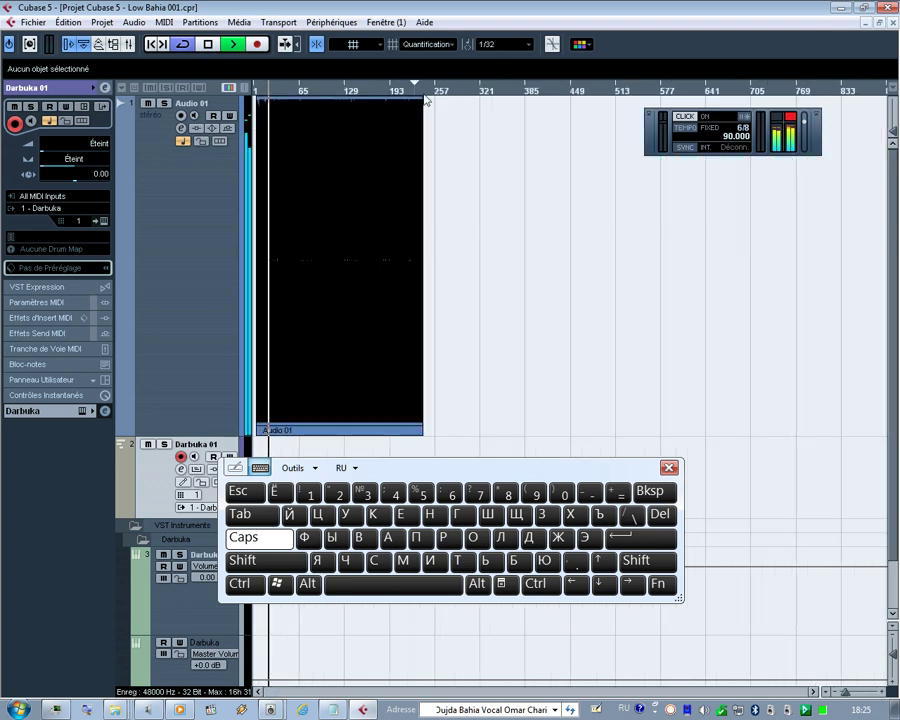
drag(424, 97, 704, 140)
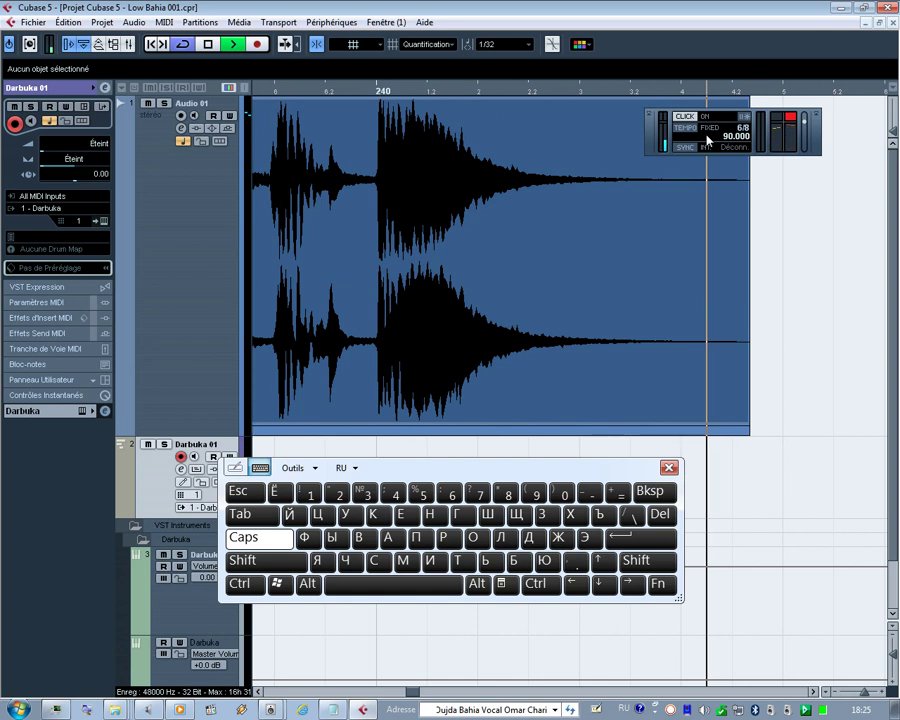
right_click(754, 225)
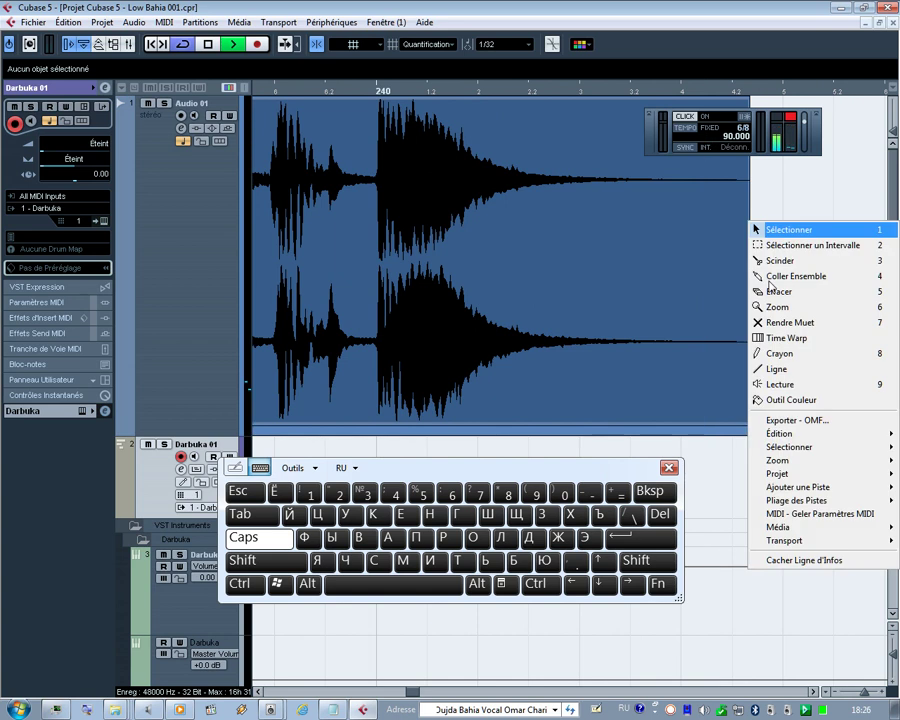
click(778, 353)
click(753, 290)
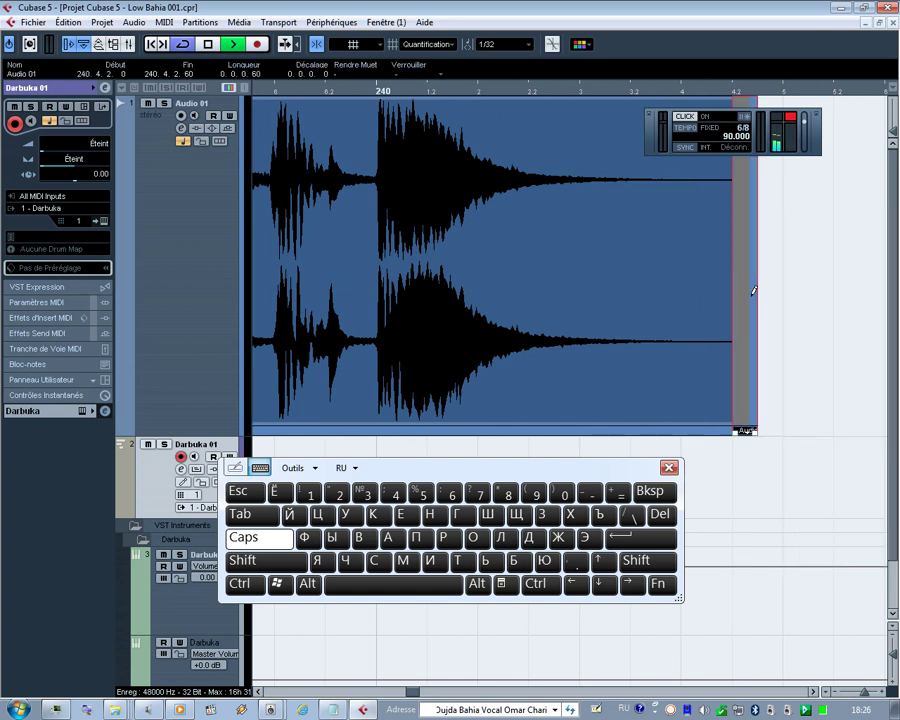
right_click(689, 287)
click(708, 343)
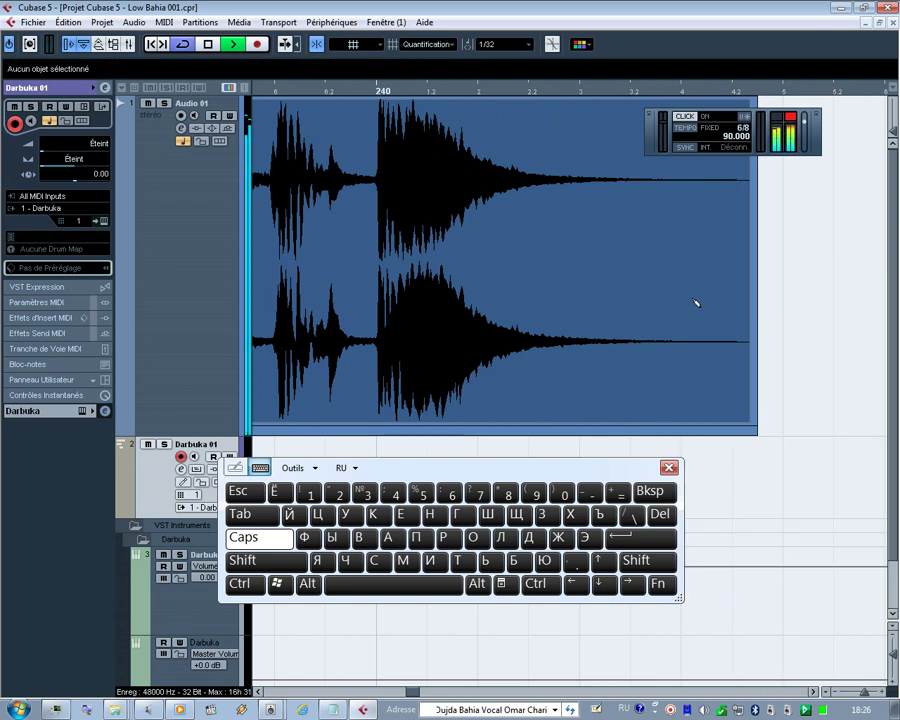
- Select the glued Audio 01 part and convert the selection to a new audio file, replacing the existing events
right_click(632, 230)
click(648, 238)
click(585, 243)
right_click(585, 241)
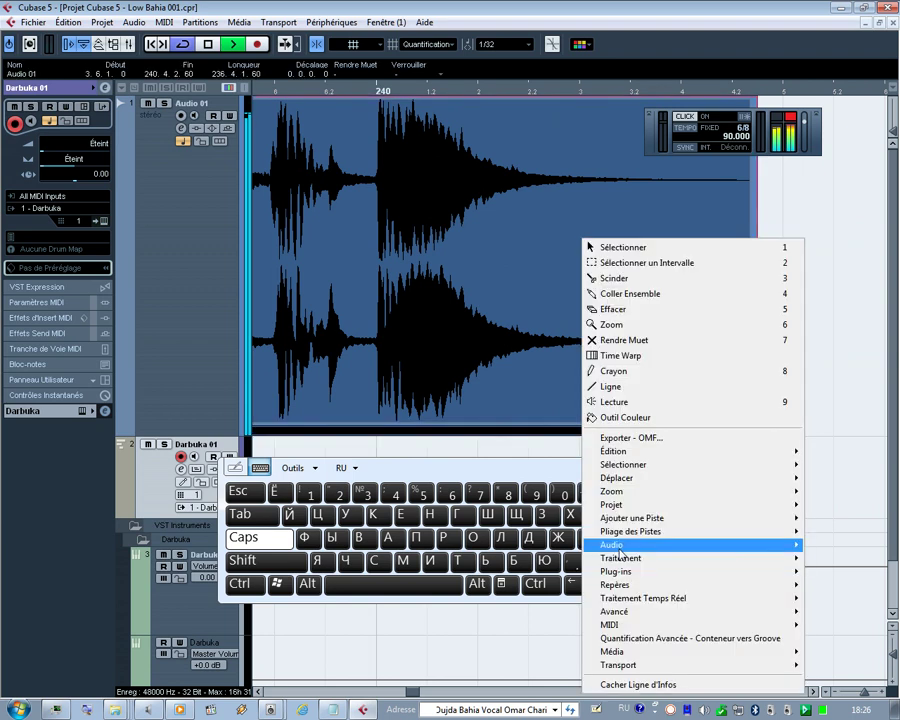
mouse_move(605, 545)
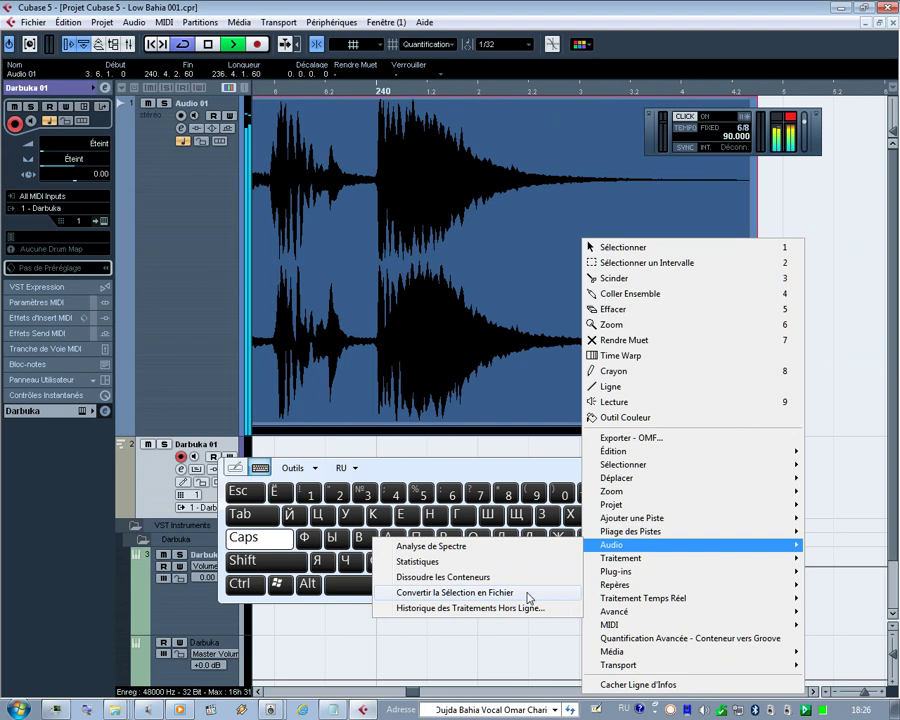
click(529, 595)
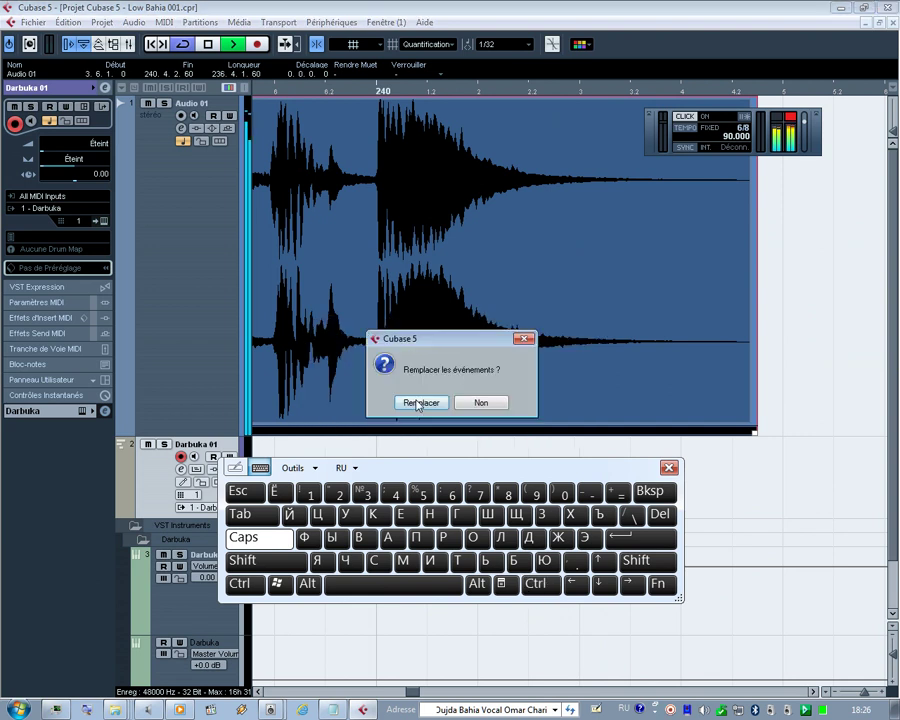
click(418, 403)
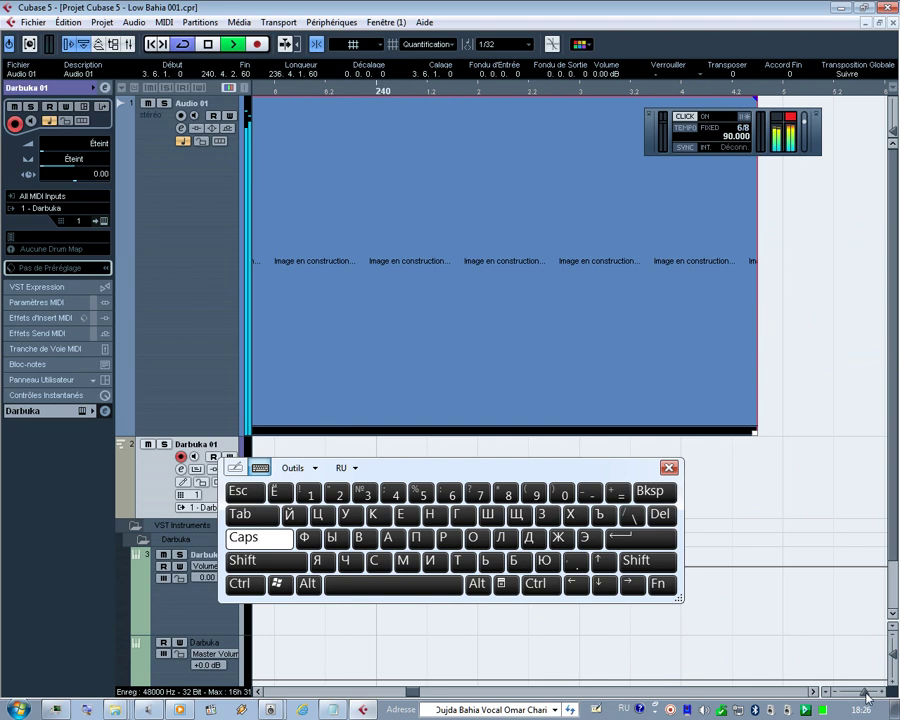
- Switch the on-screen keyboard to Français (France) and set the locators to the full length of the Audio 01 event
drag(862, 691, 848, 691)
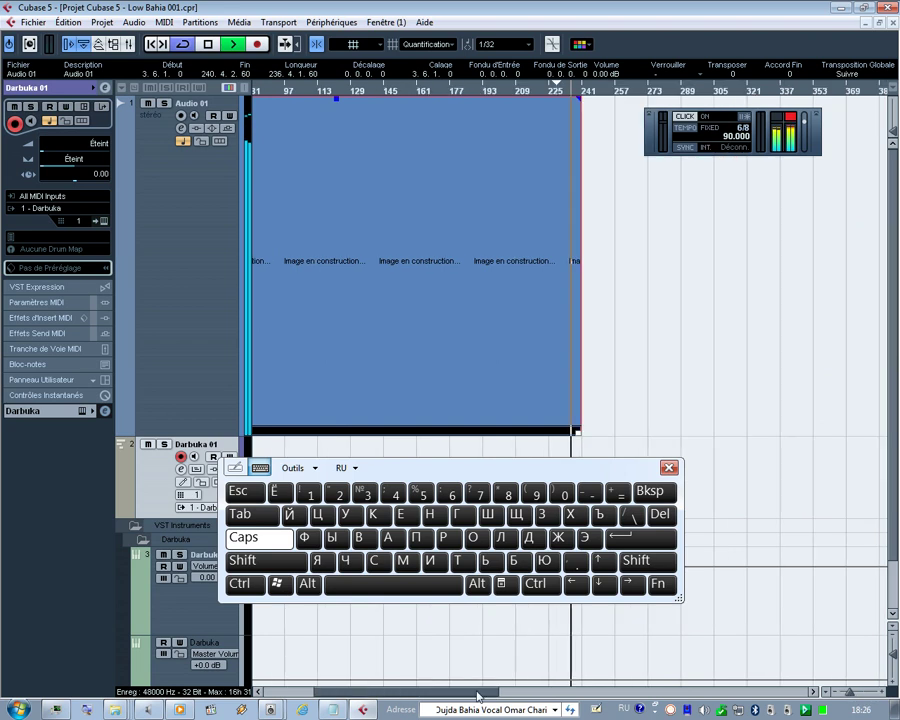
scroll(300, 400, left, 5)
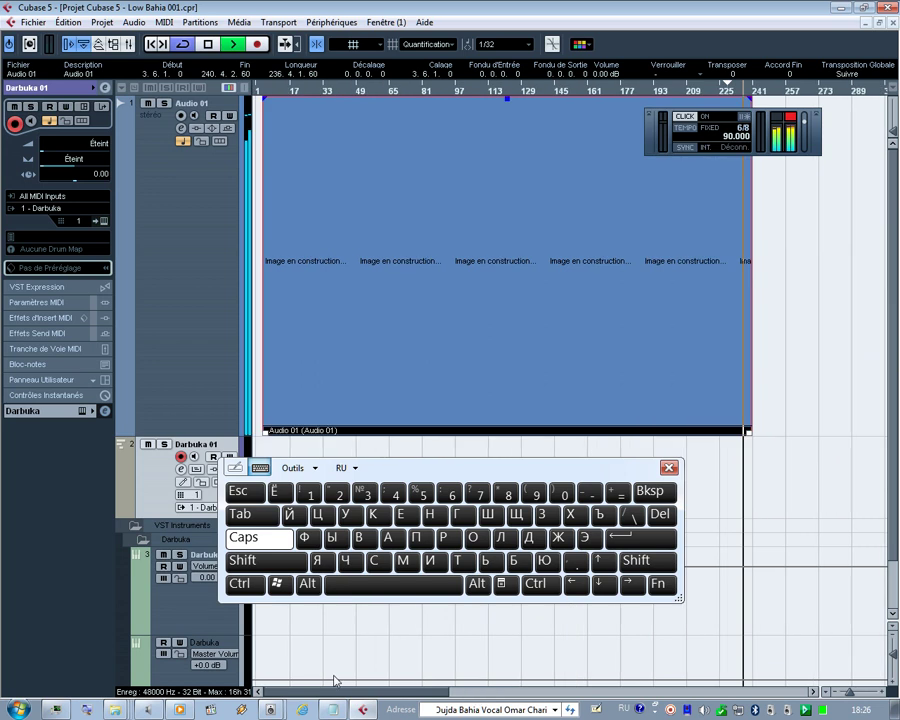
click(261, 273)
click(330, 268)
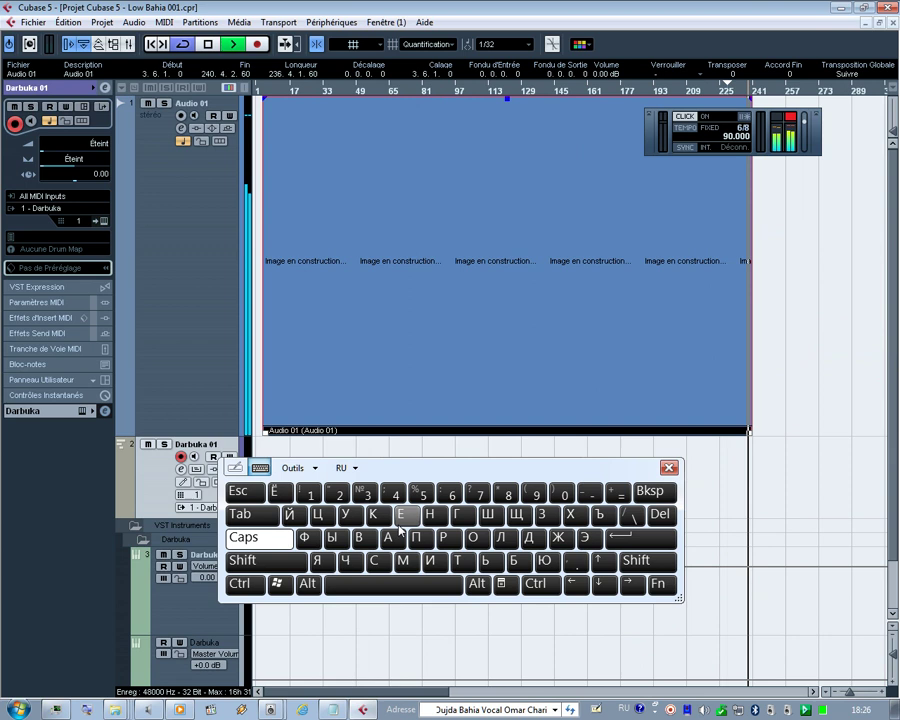
click(347, 468)
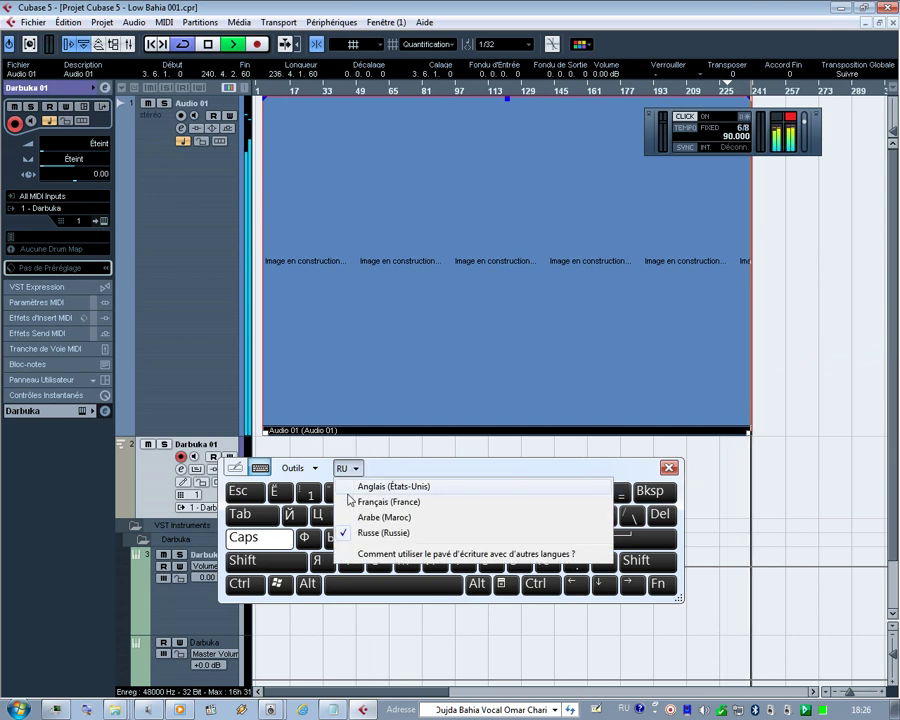
click(349, 503)
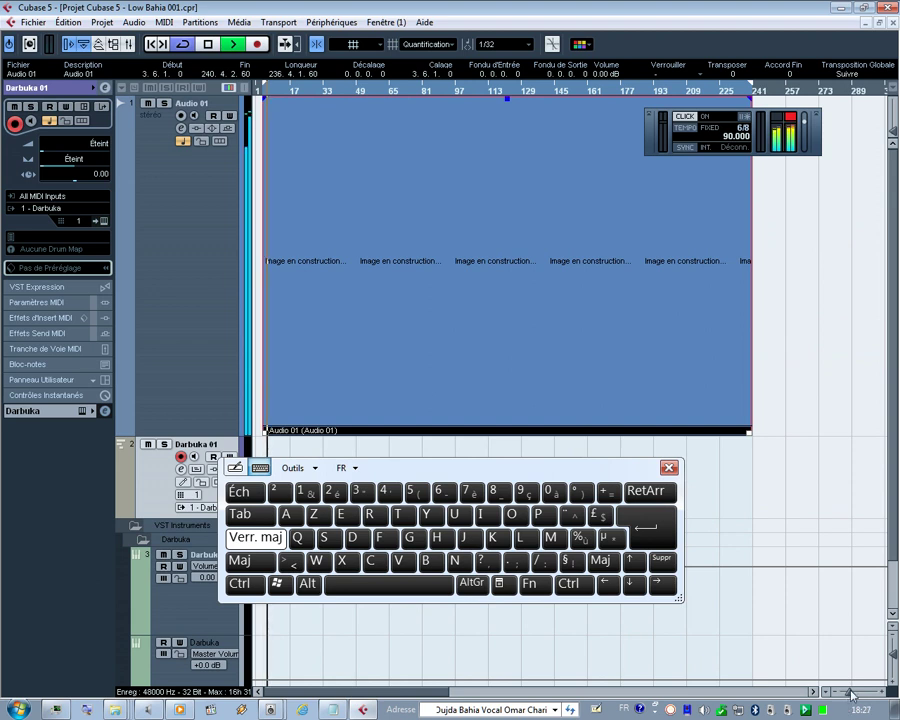
- Deselect the Audio 01 event and save the project
drag(851, 694, 860, 690)
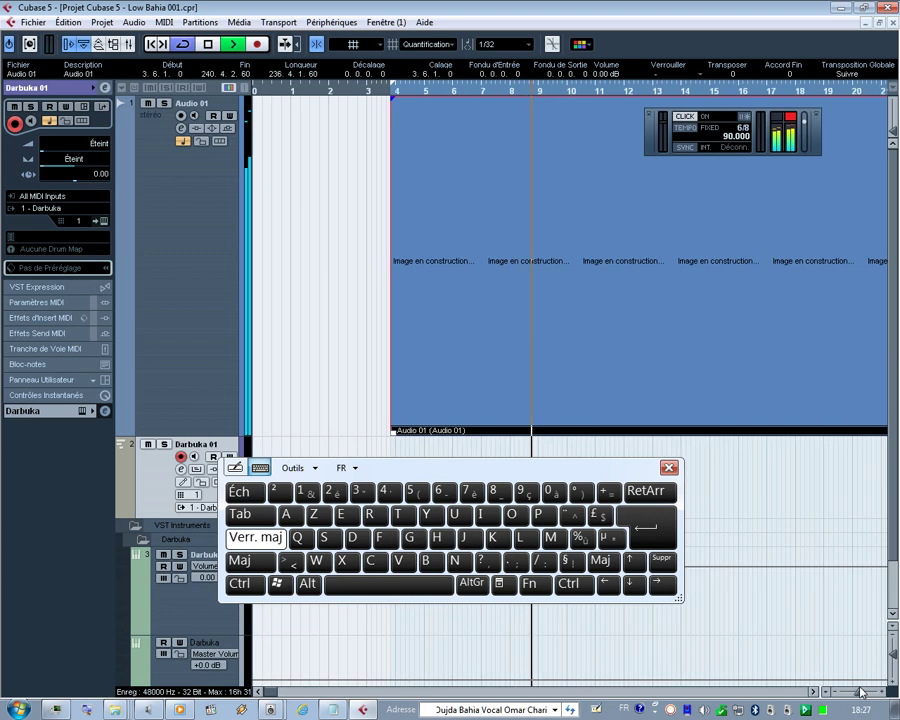
click(377, 242)
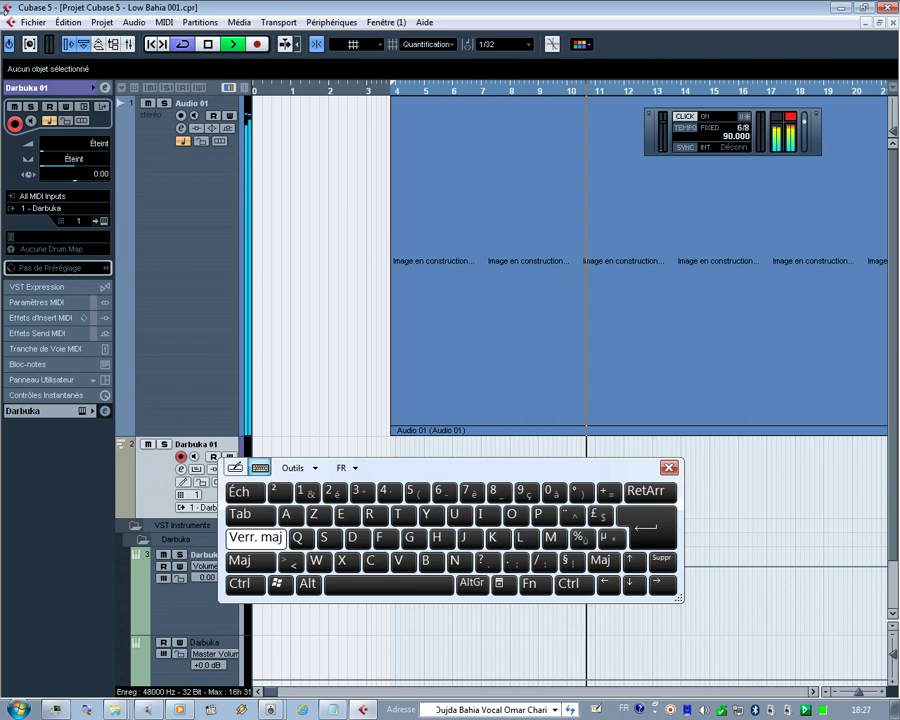
click(33, 22)
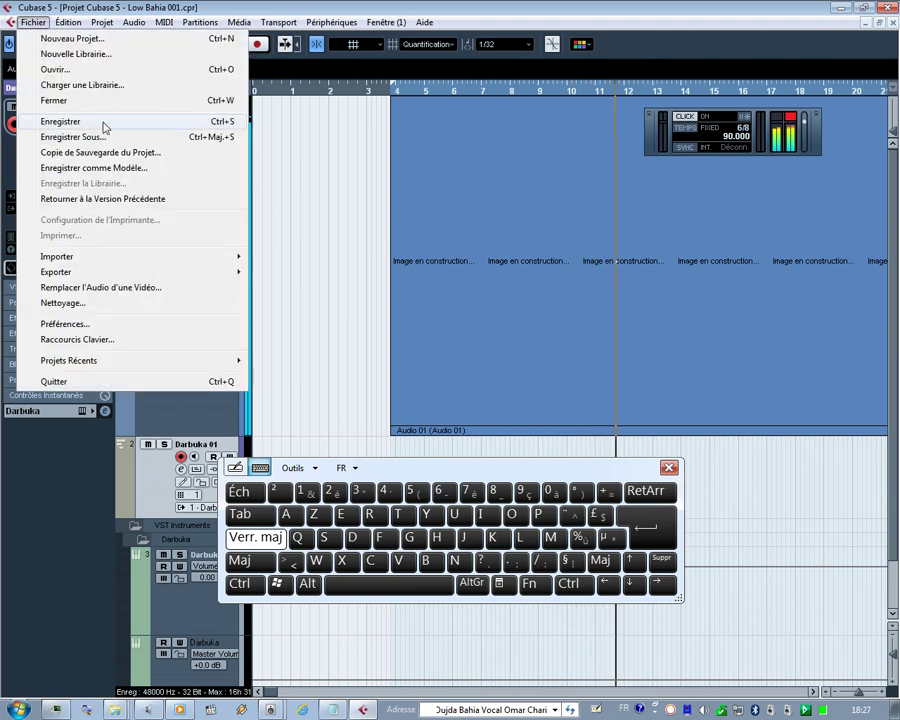
click(150, 123)
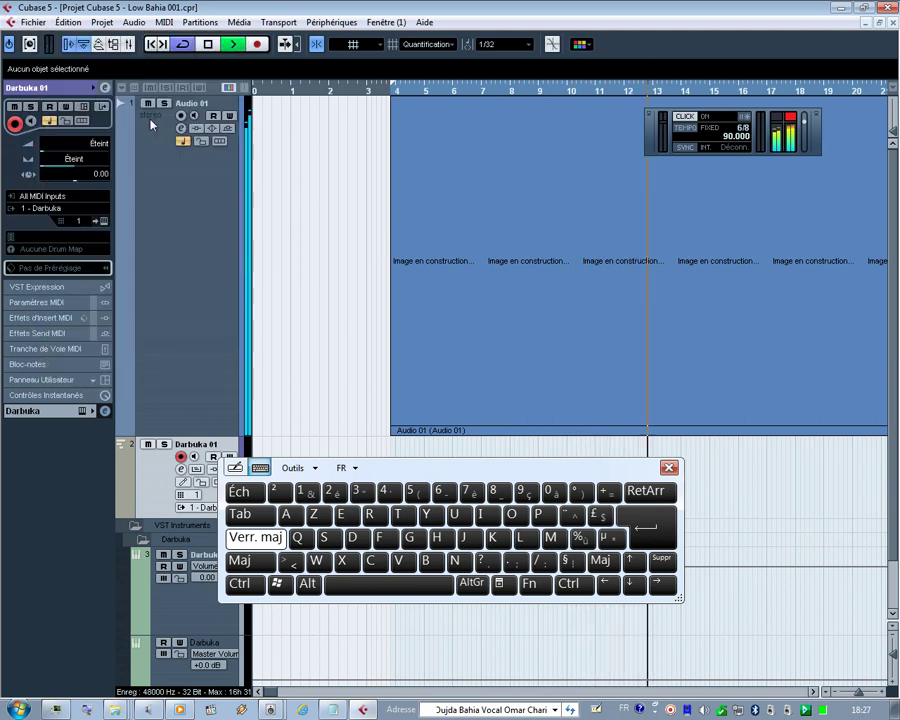
- Review the available recording formats in the project configuration, keeping 32-bit float
click(102, 22)
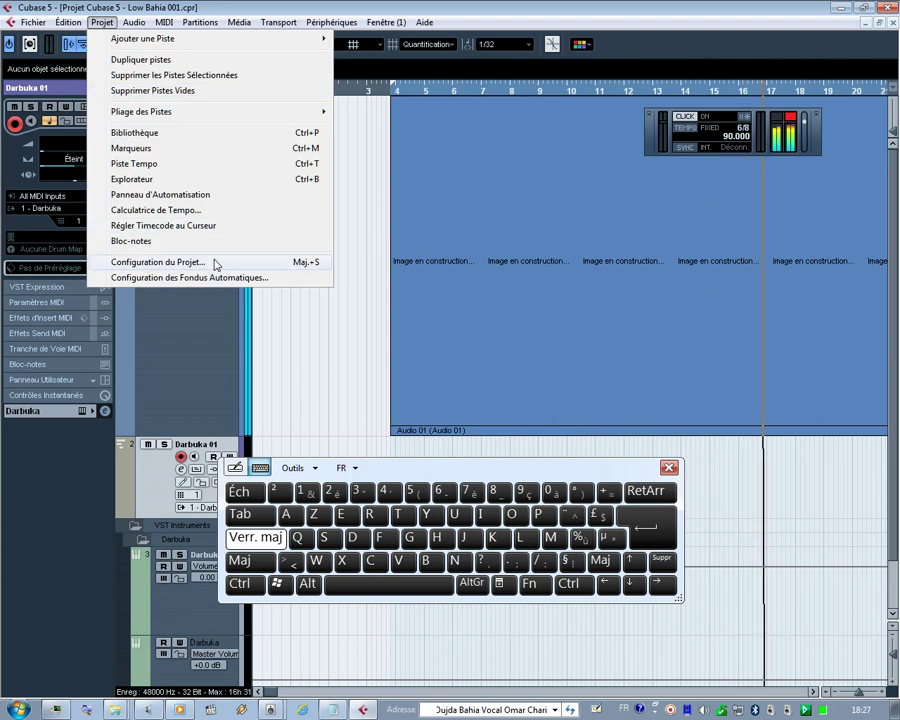
click(215, 262)
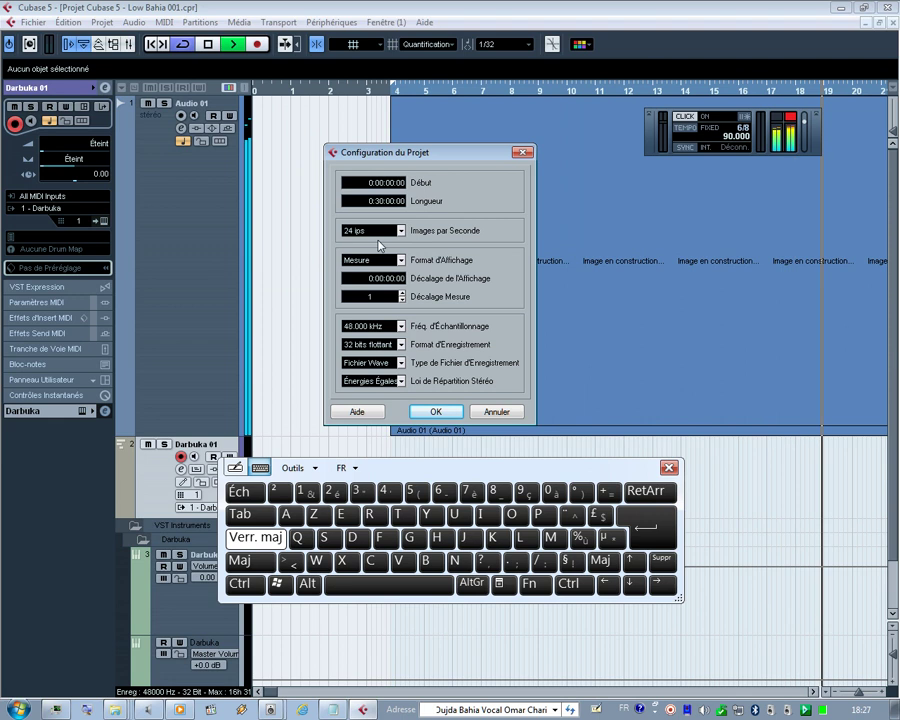
click(401, 346)
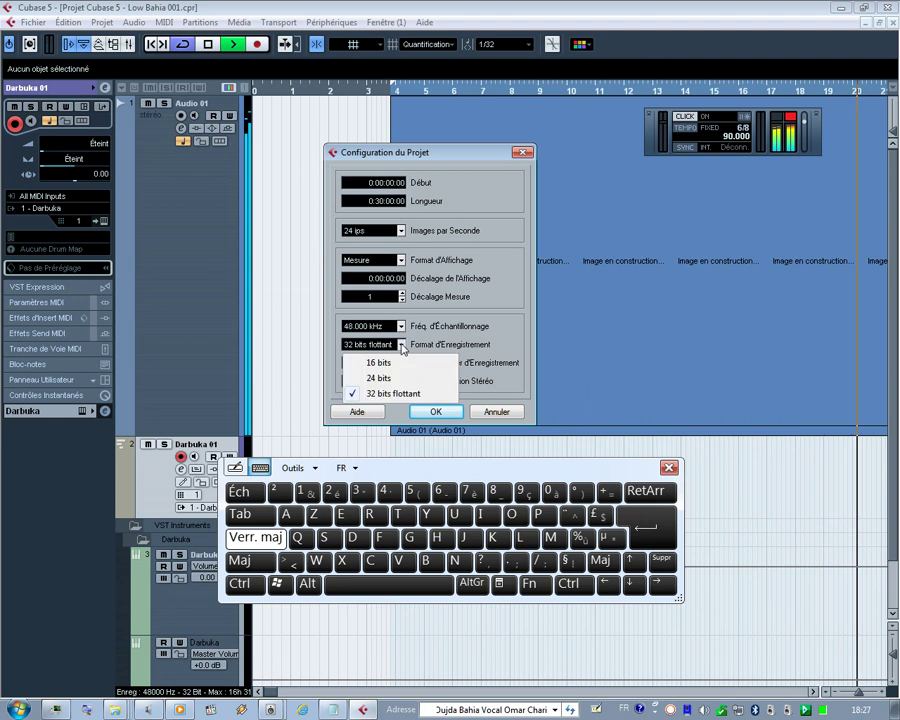
click(452, 200)
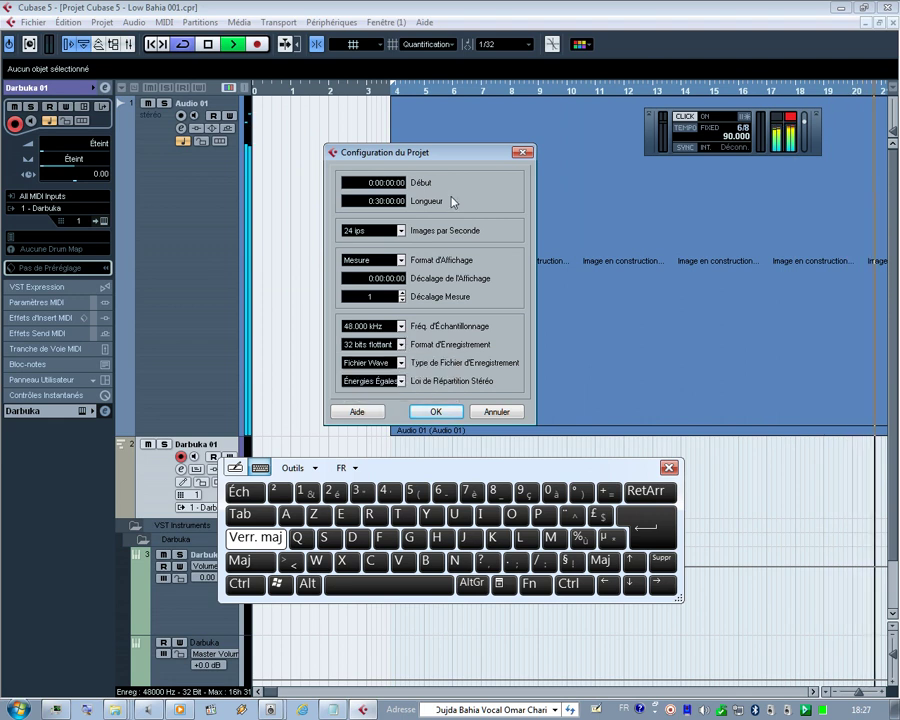
click(428, 417)
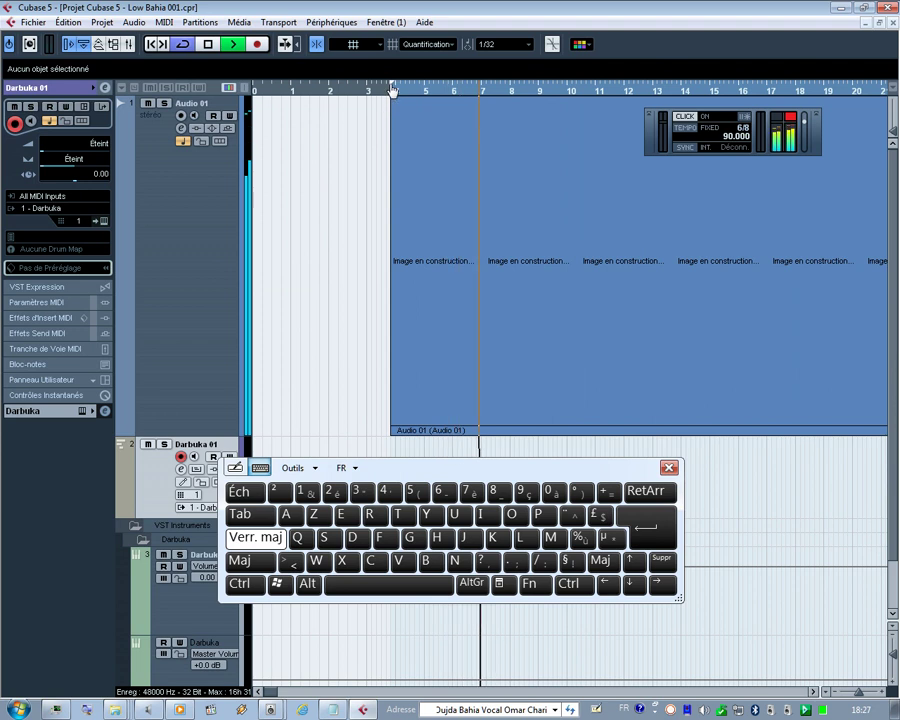
- Move the on-screen keyboard clear of the Darbuka 01 track and create a MIDI part there spanning the locator range
click(389, 92)
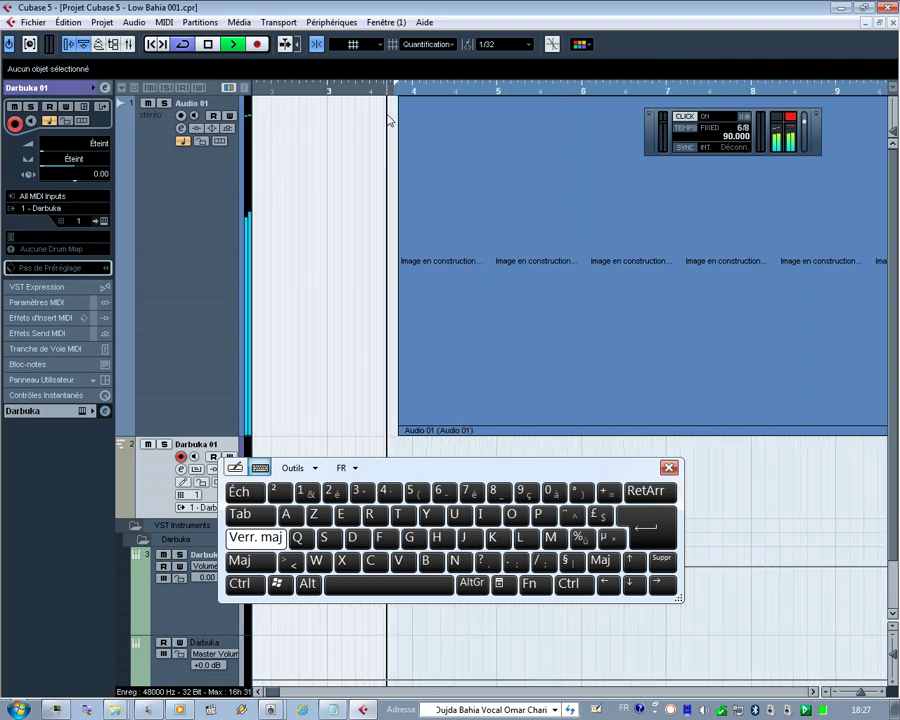
key(h)
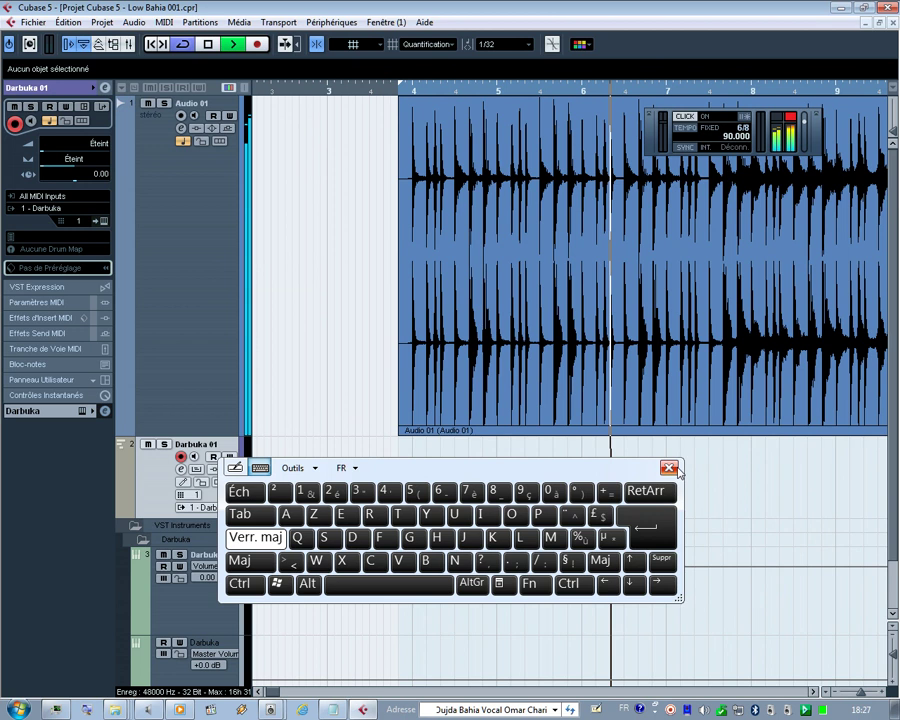
drag(604, 473, 604, 40)
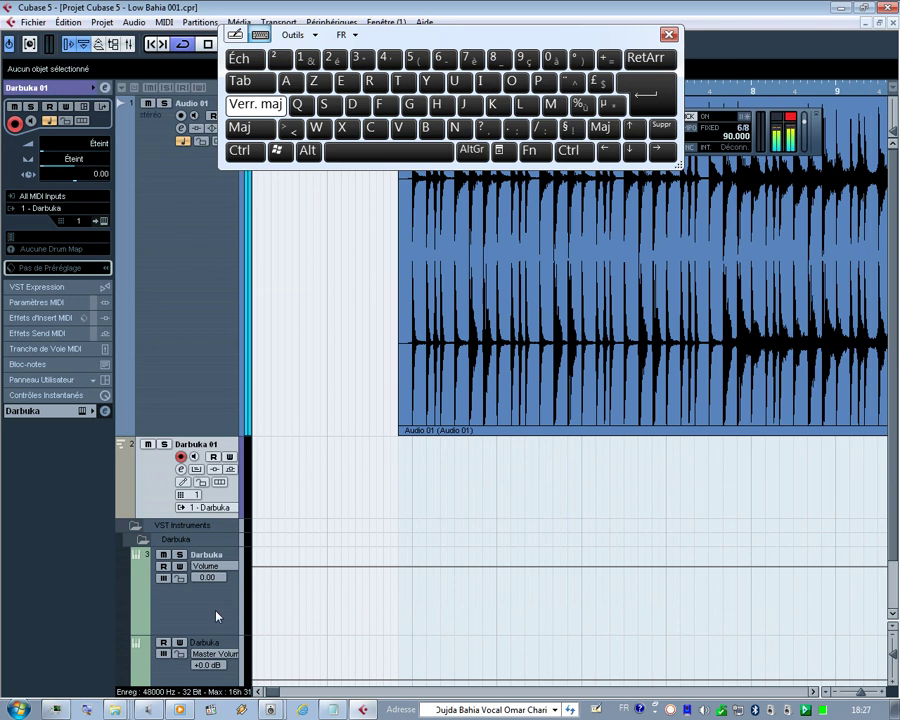
double_click(485, 470)
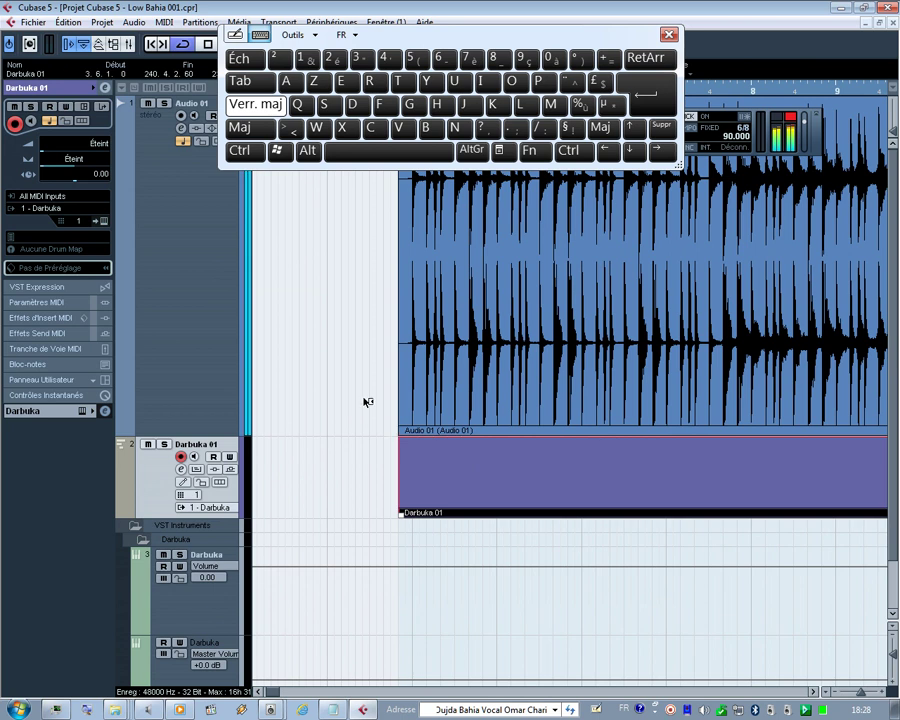
- Turn off caps lock on the on-screen keyboard, and briefly open the Darbuka instrument window to view it
click(250, 106)
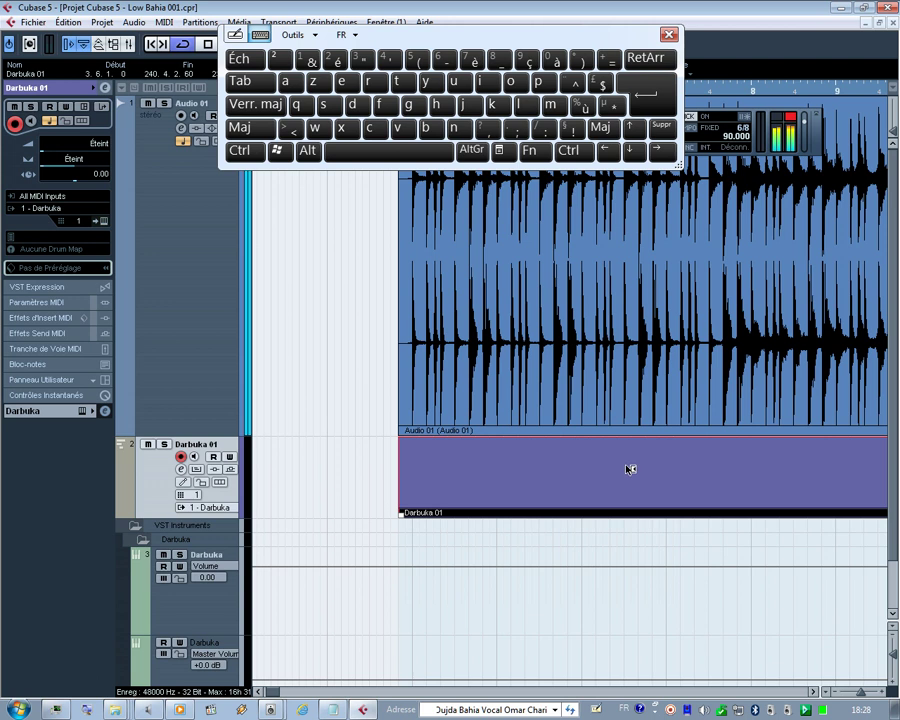
click(104, 222)
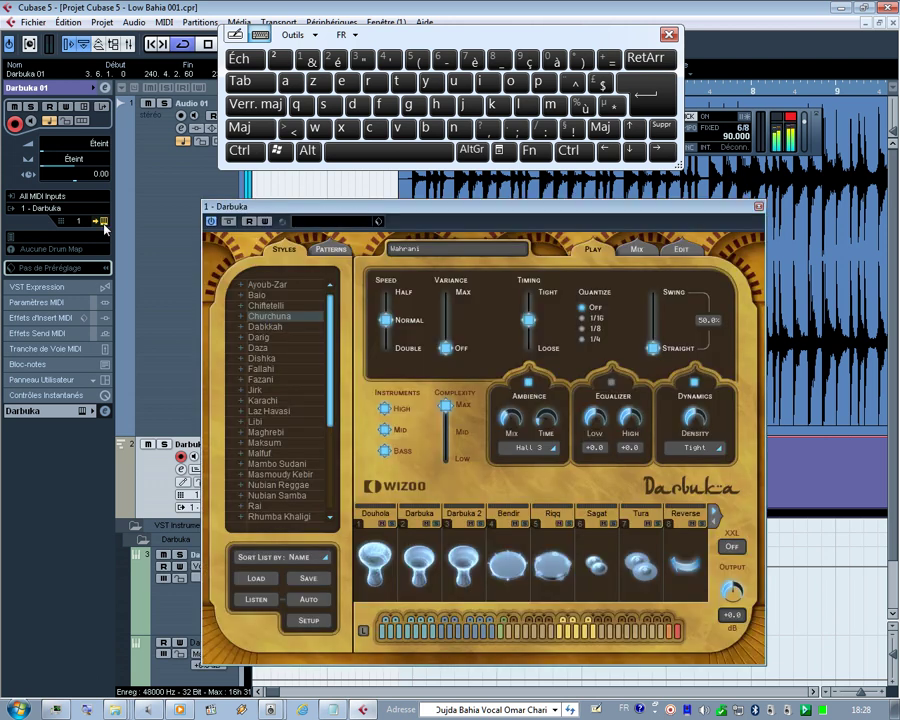
click(104, 222)
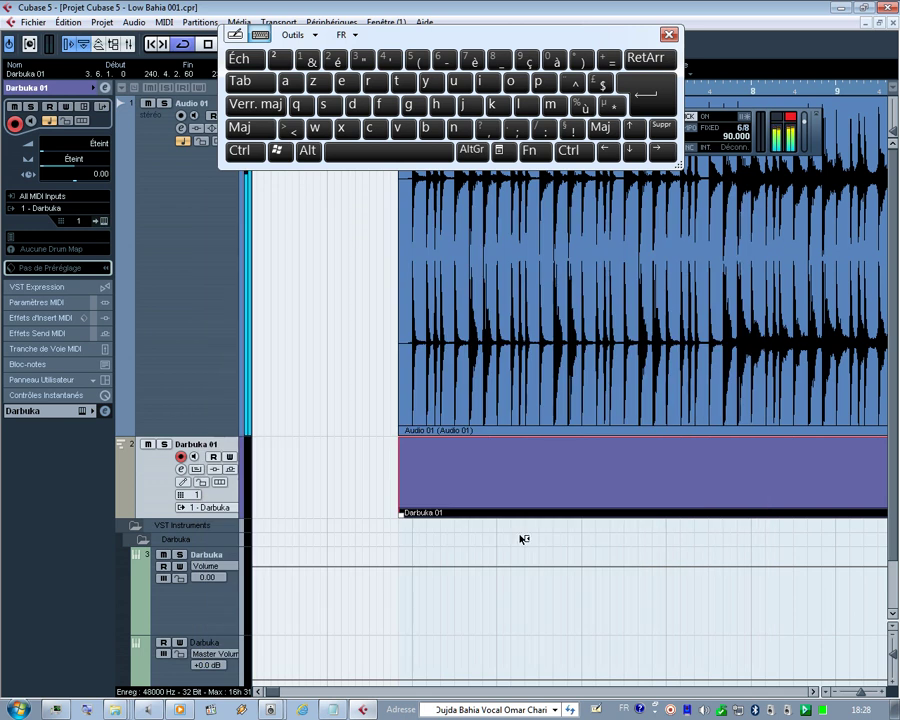
- Draw a short MIDI part at 3.1.1.0 on the Darbuka 01 track, glue it to the existing part, and return to the selection tool
right_click(338, 487)
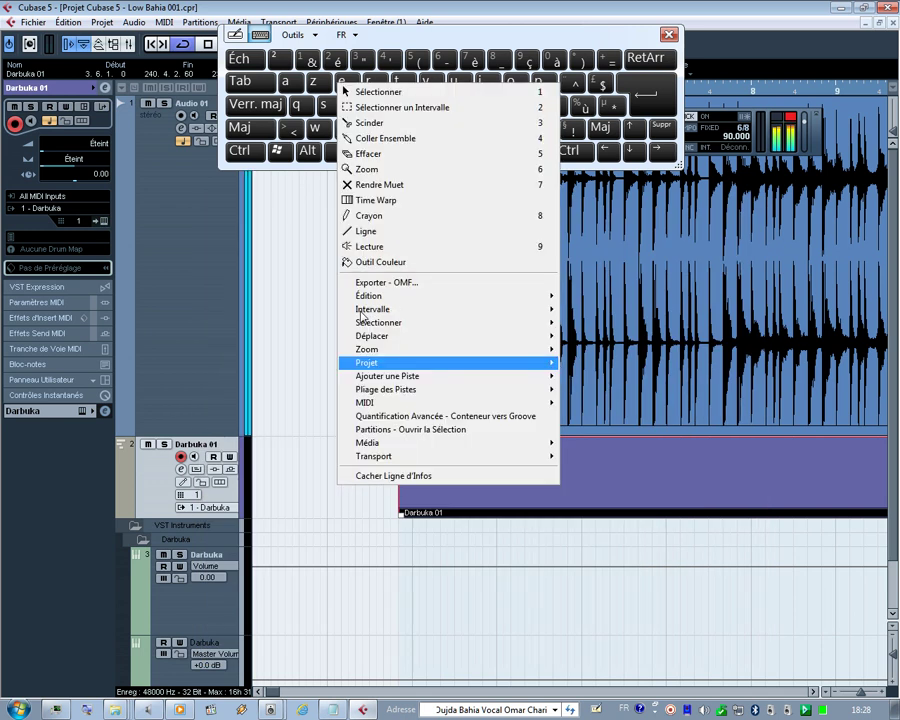
click(400, 215)
drag(329, 468, 330, 470)
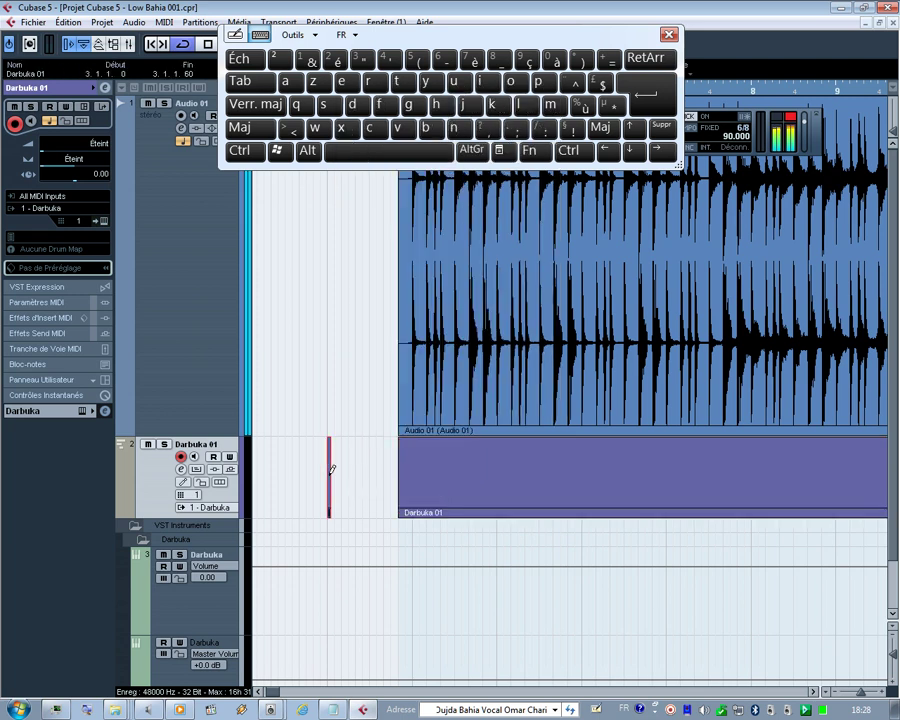
right_click(331, 483)
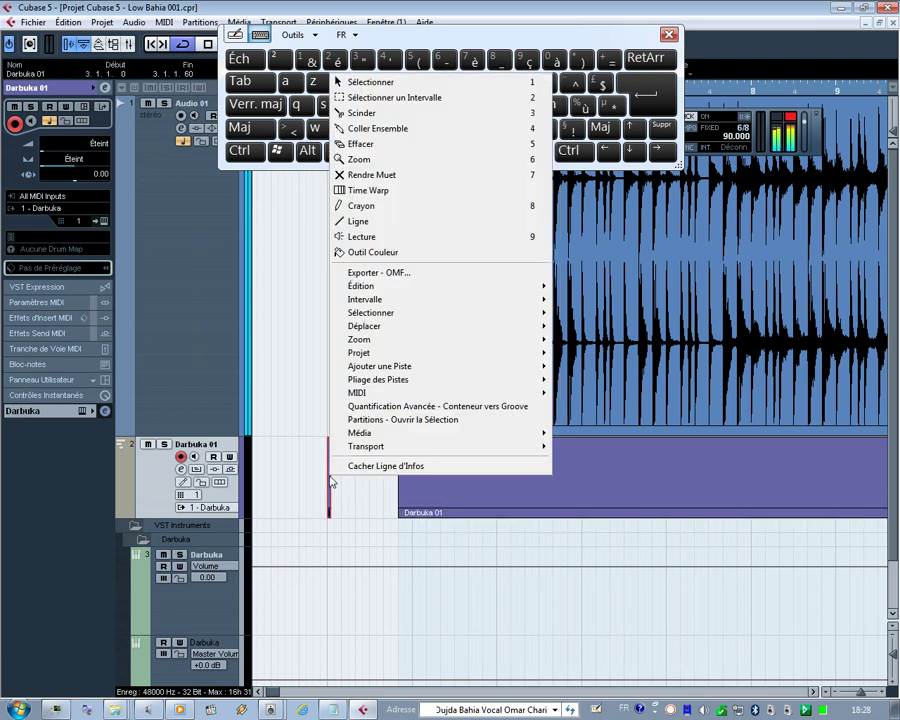
click(375, 128)
click(330, 452)
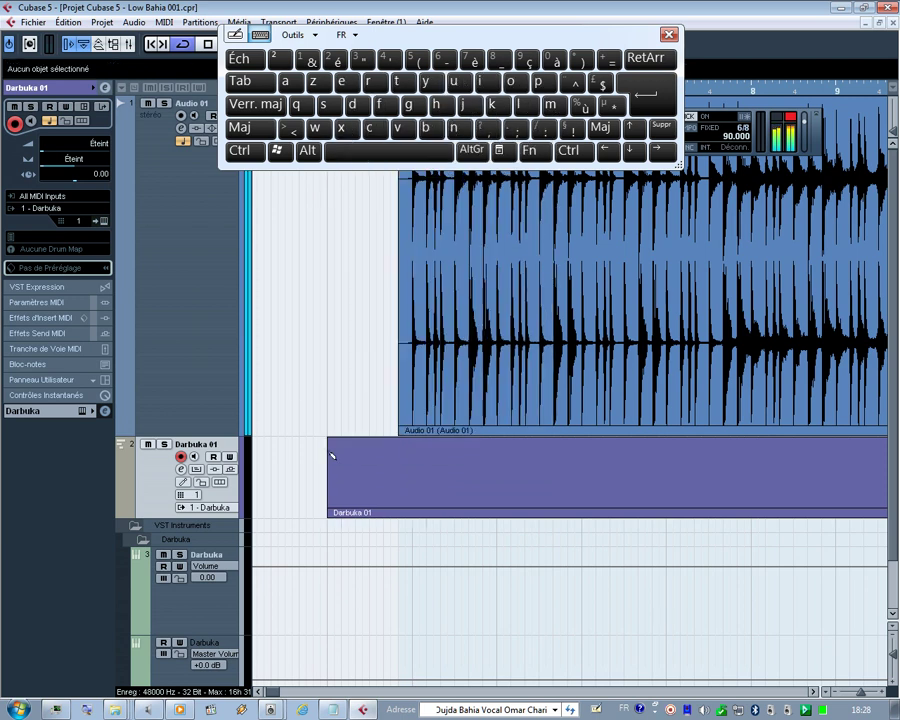
right_click(305, 323)
click(353, 333)
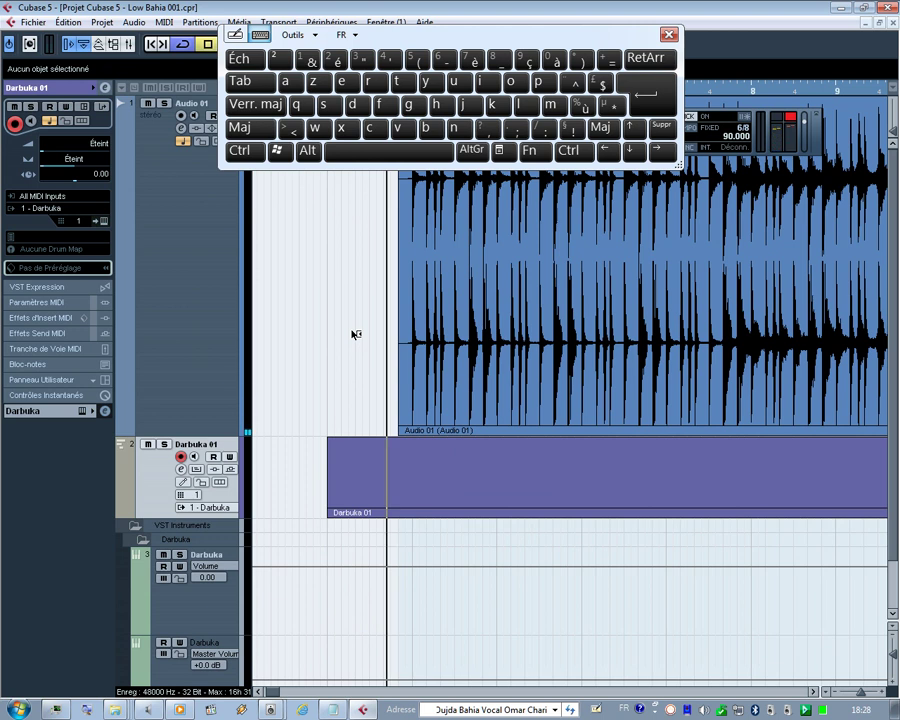
- Open the glued Darbuka 01 part in the Key Editor and move the on-screen keyboard clear of the quantize settings
double_click(409, 483)
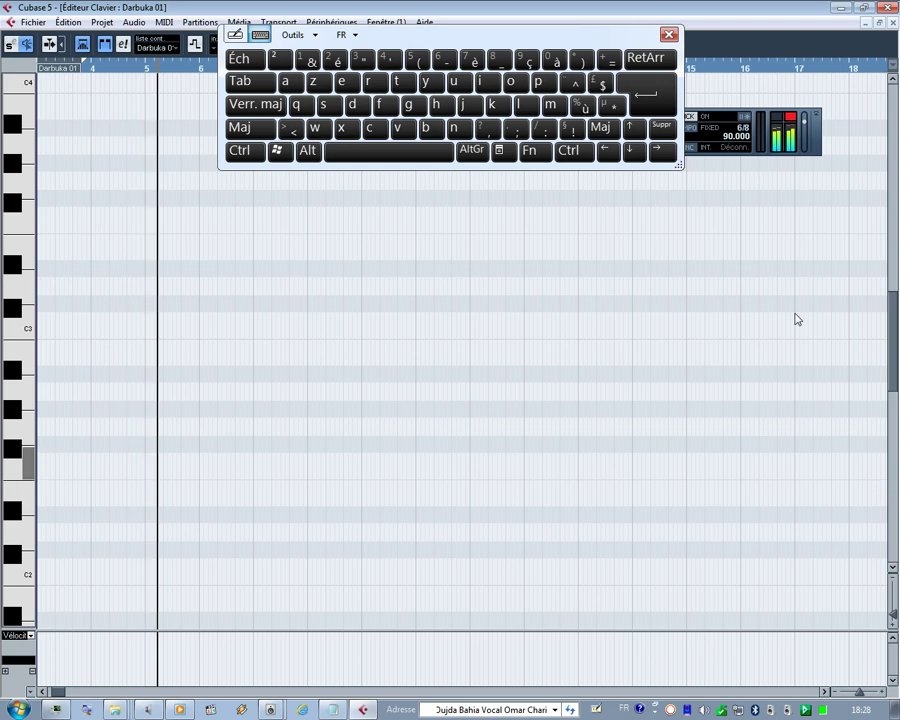
drag(475, 43, 467, 116)
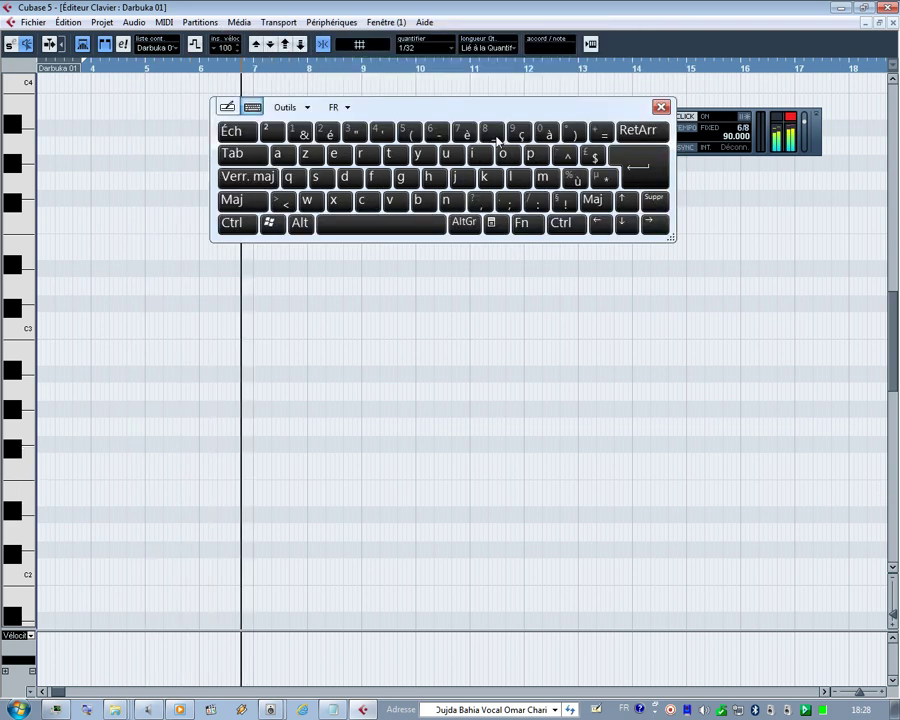
- Audition the Darbuka sounds on the piano keys between C1 and D2, enlarging the key rows slightly
scroll(895, 358, up, 2)
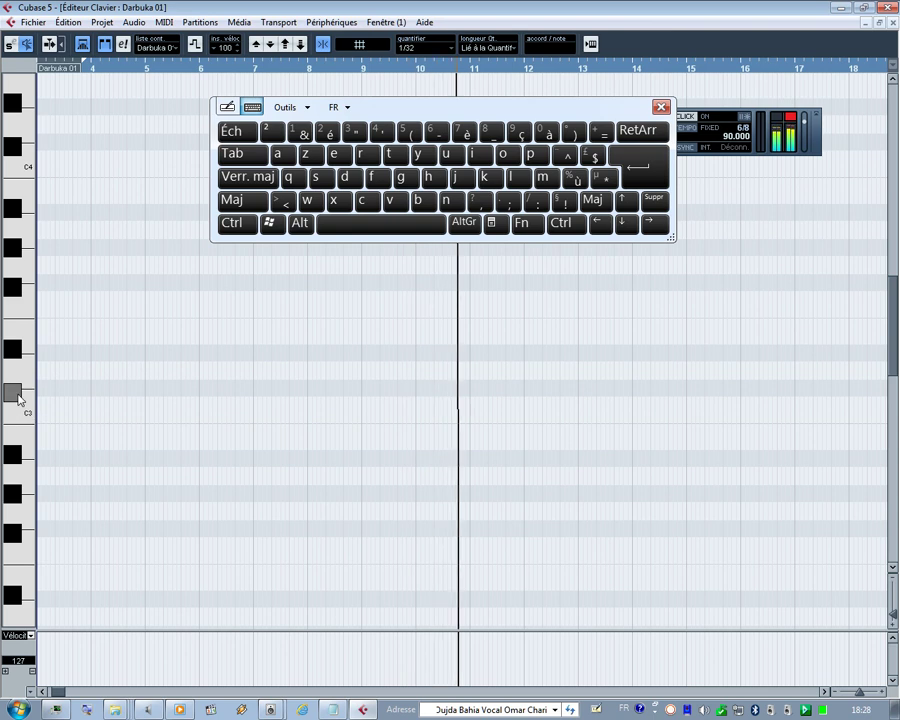
scroll(186, 374, down, 3)
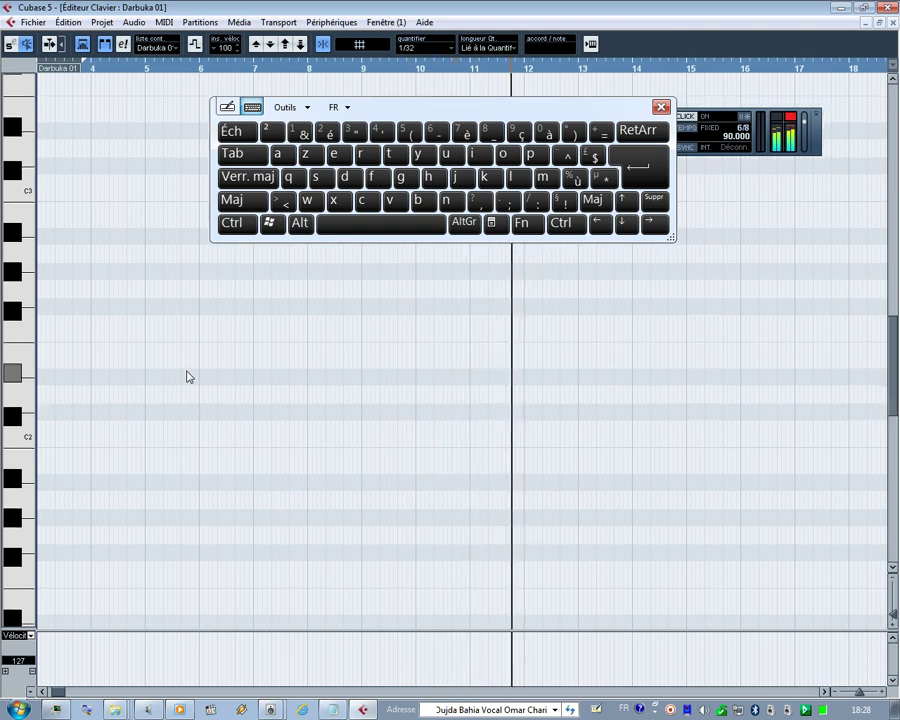
scroll(186, 376, down, 2)
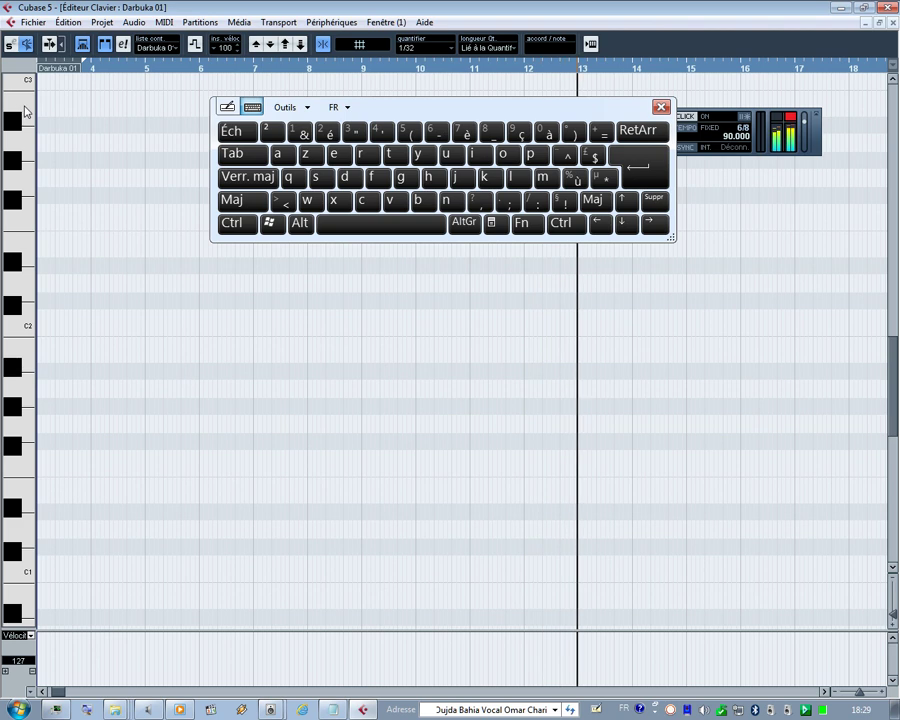
scroll(66, 118, up, 2)
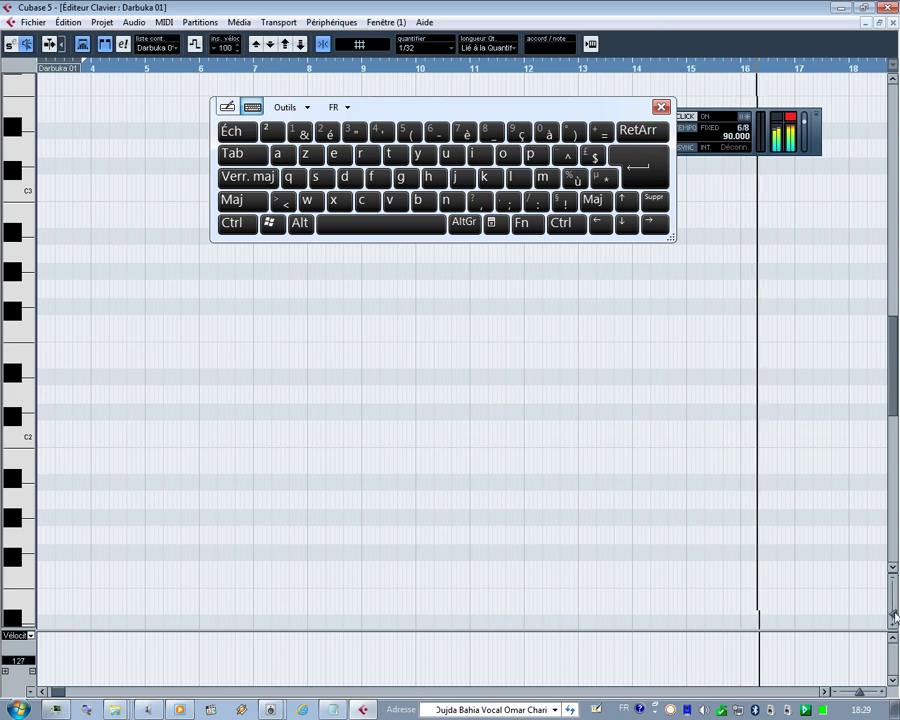
drag(893, 615, 895, 610)
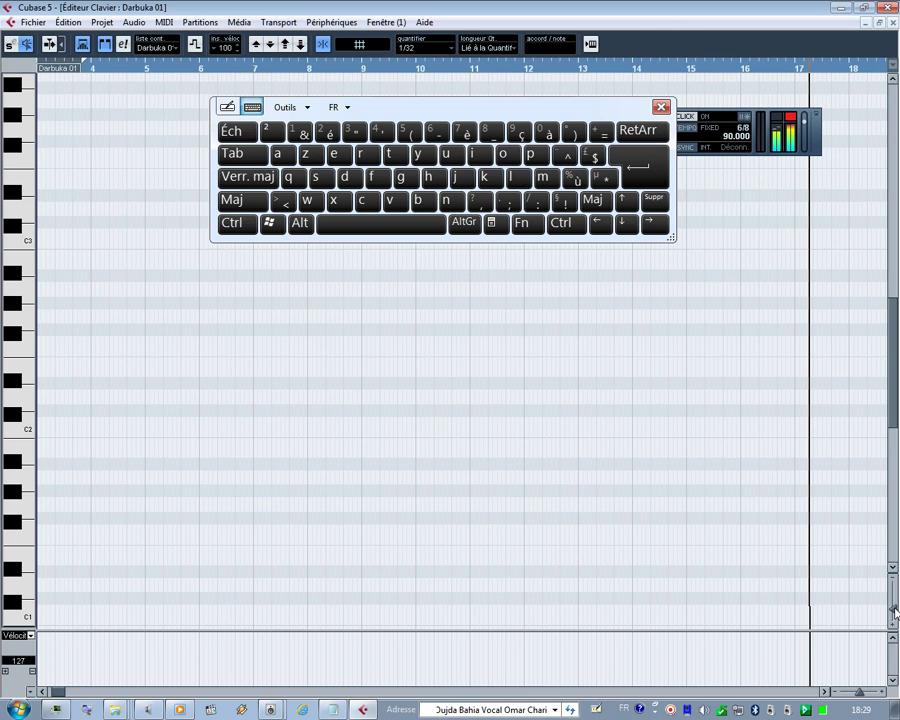
scroll(896, 383, down, 2)
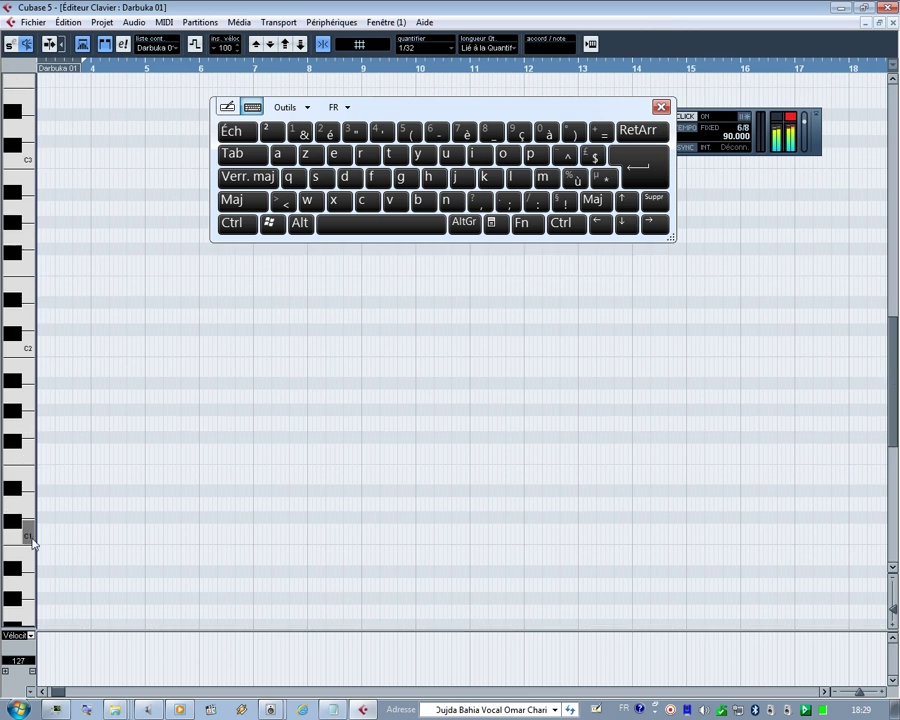
click(31, 540)
click(31, 537)
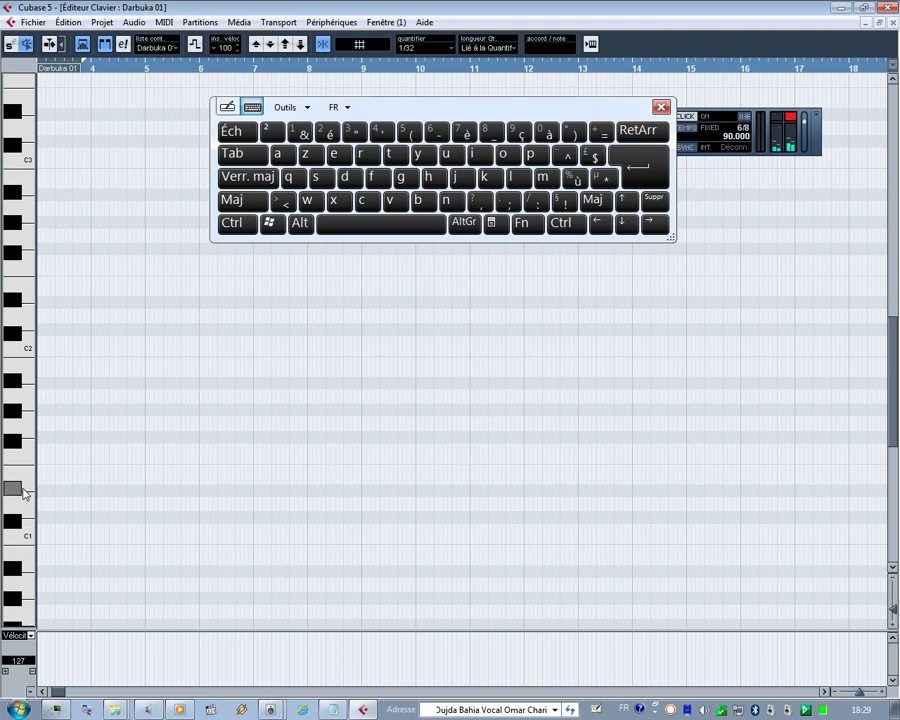
drag(24, 492, 26, 345)
click(18, 442)
click(24, 333)
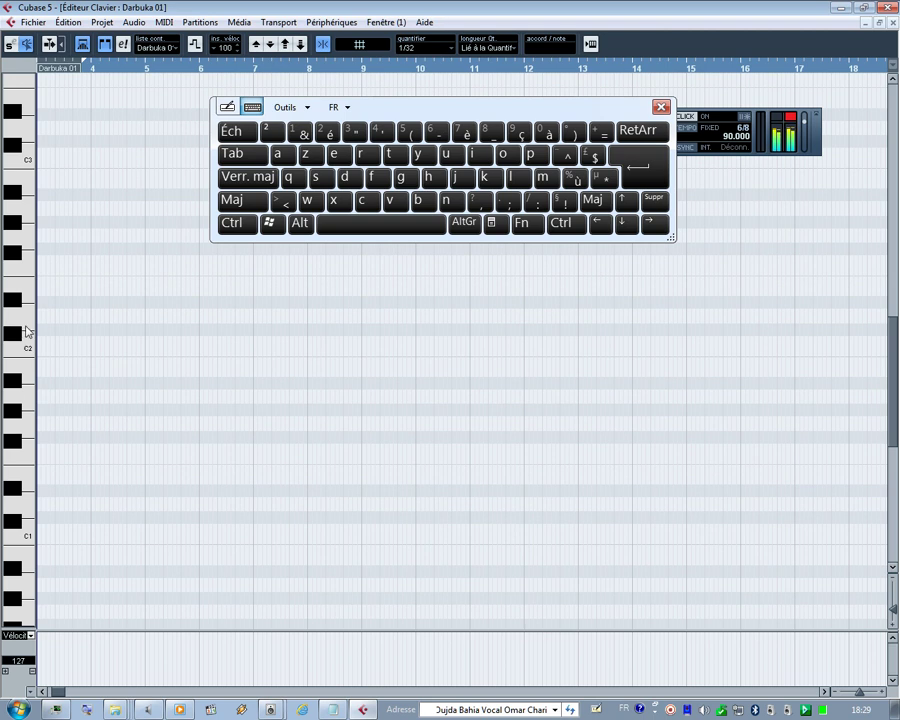
click(29, 318)
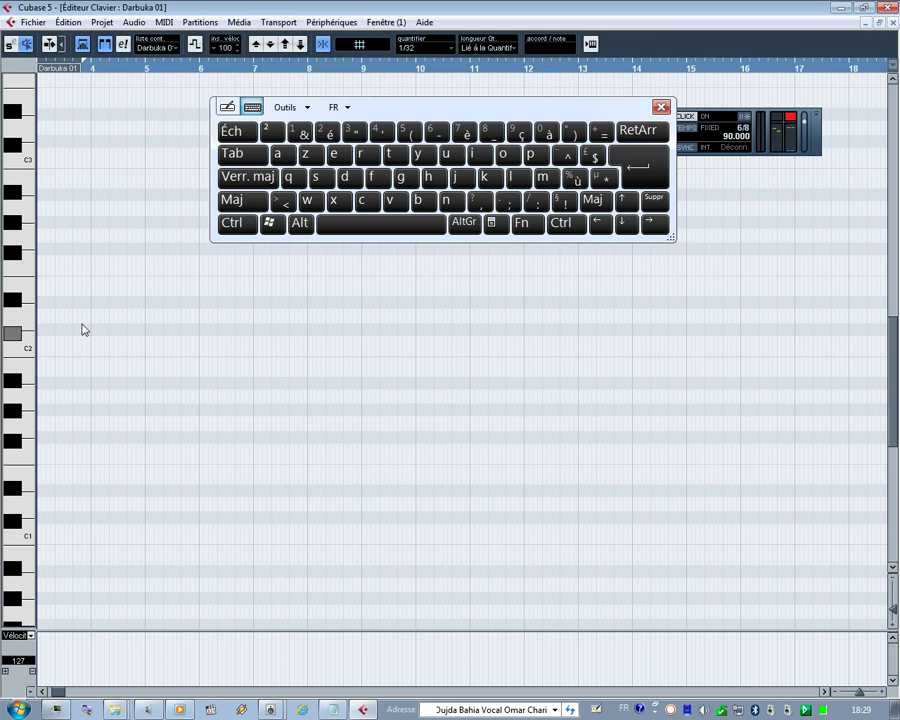
- Switch to the Pencil tool, try a very short D2 note at bar 4, and remove it again
right_click(86, 326)
click(99, 349)
click(94, 310)
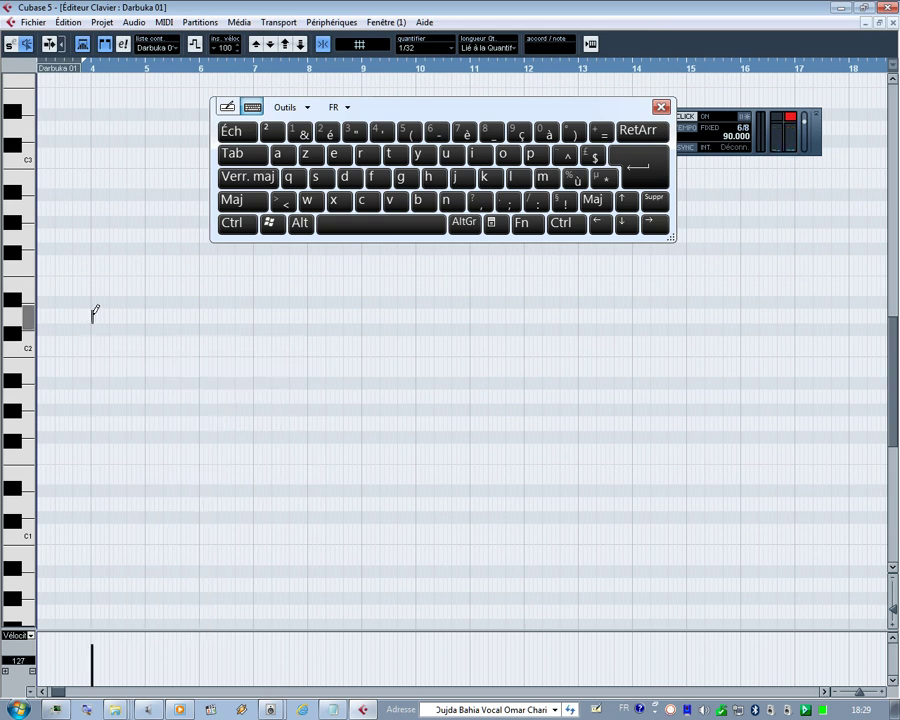
click(93, 316)
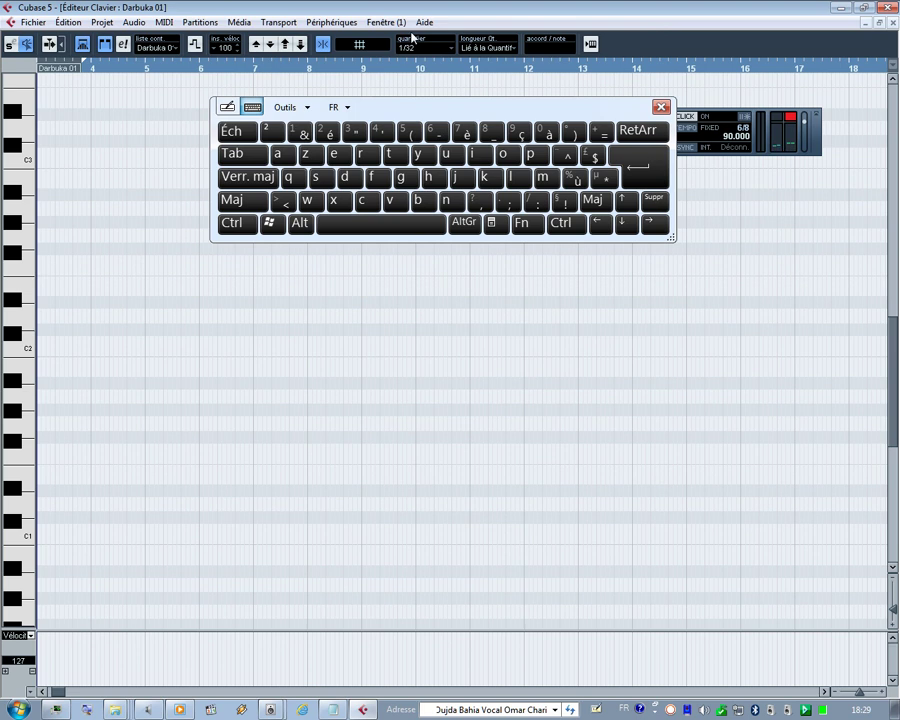
- With quantize and length quantize set to 1/2, draw a D#2 note from bar 4 to bar 12 and play it briefly
click(418, 57)
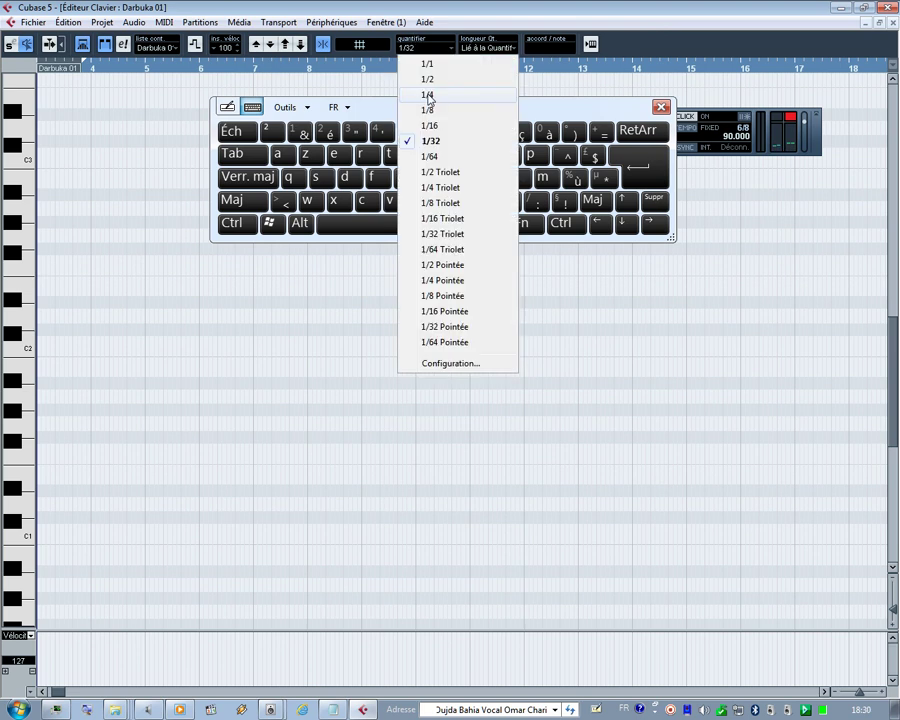
click(444, 80)
click(490, 48)
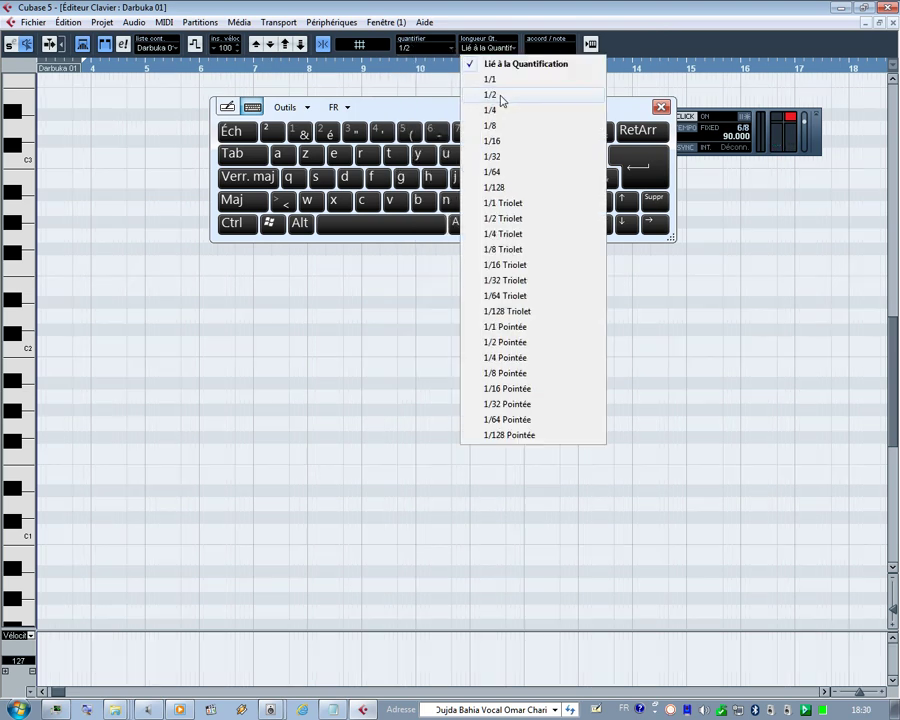
click(500, 96)
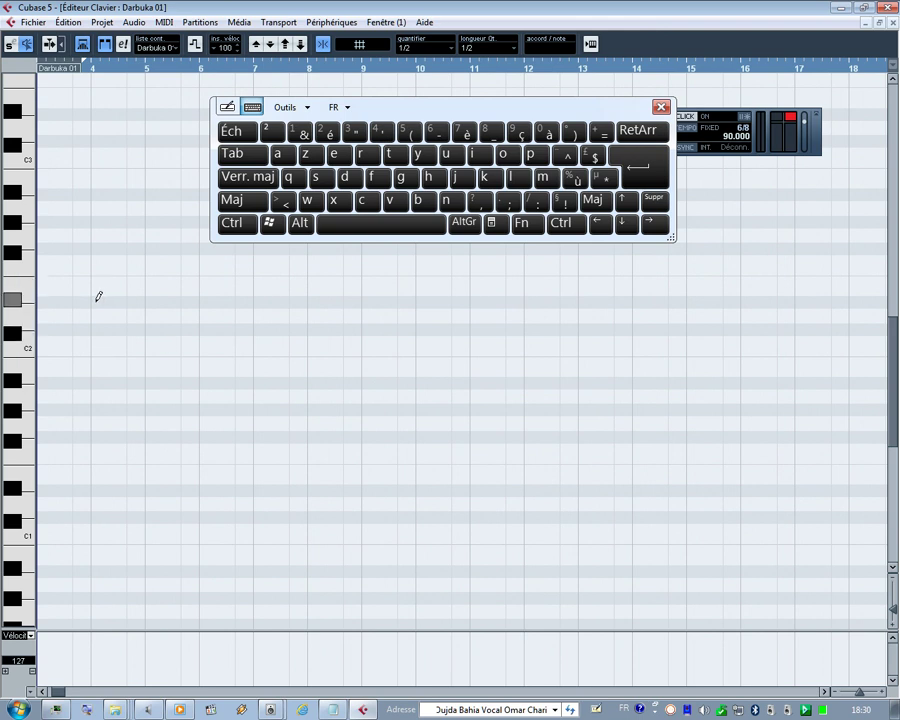
drag(98, 296, 510, 287)
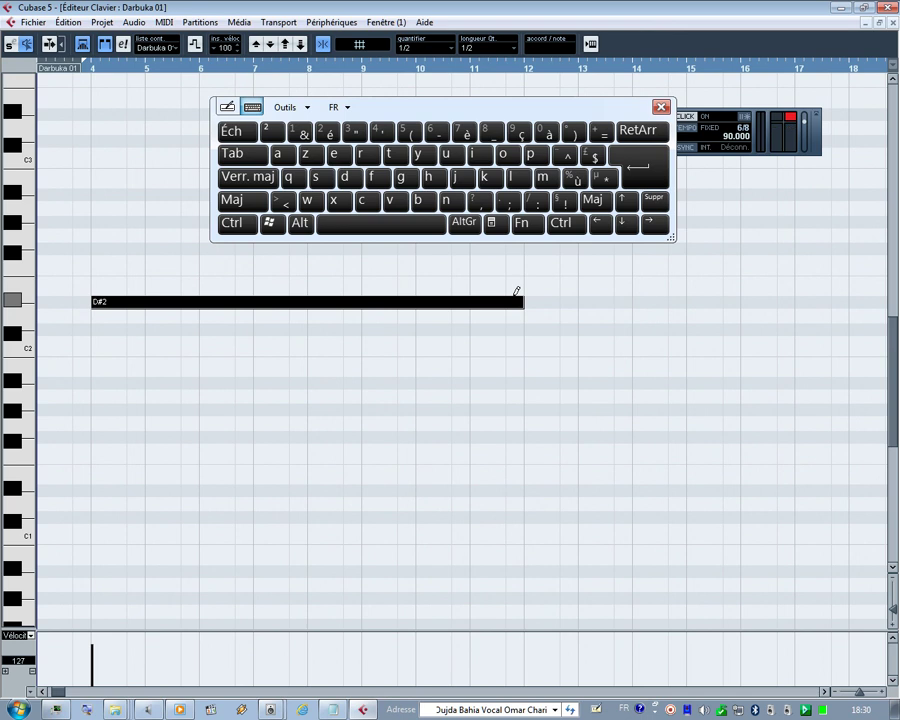
key(space)
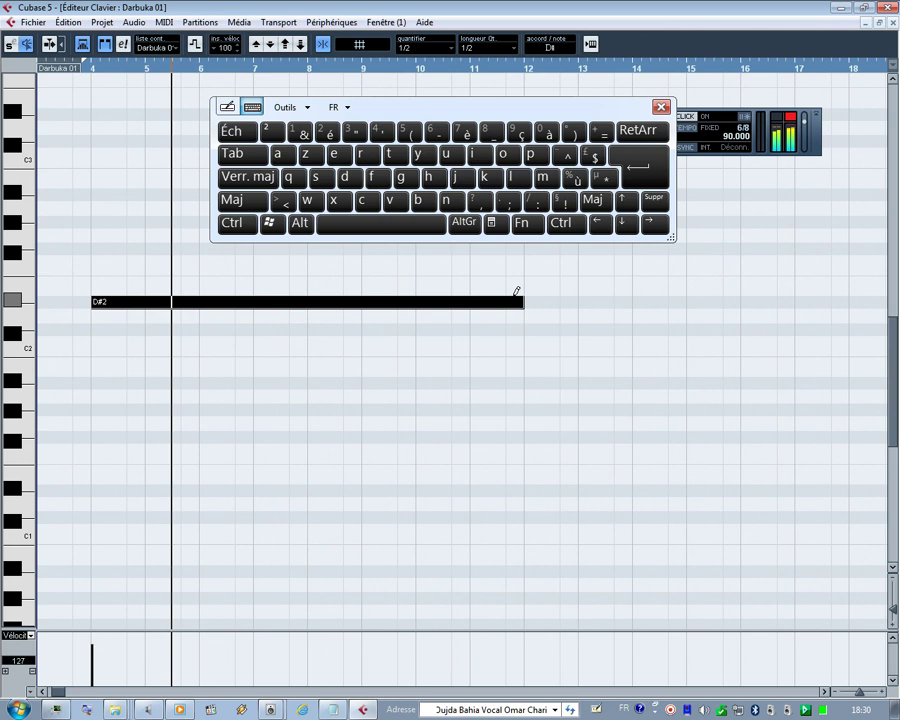
key(space)
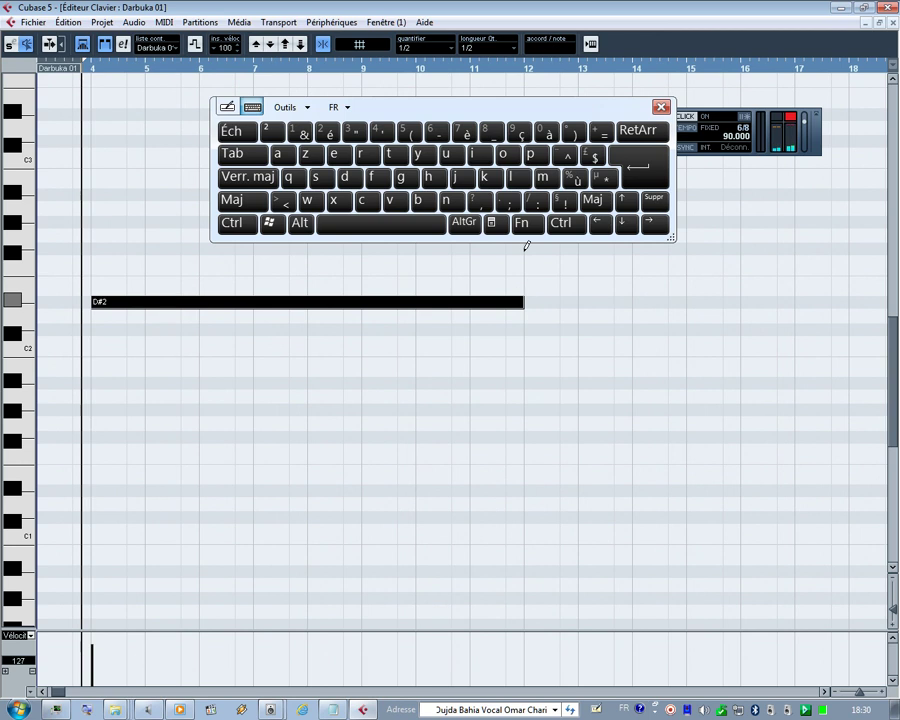
- Set quantize and length quantize to 1/4 and move the D#2 note one quarter note earlier, so it starts just before bar 4
click(427, 47)
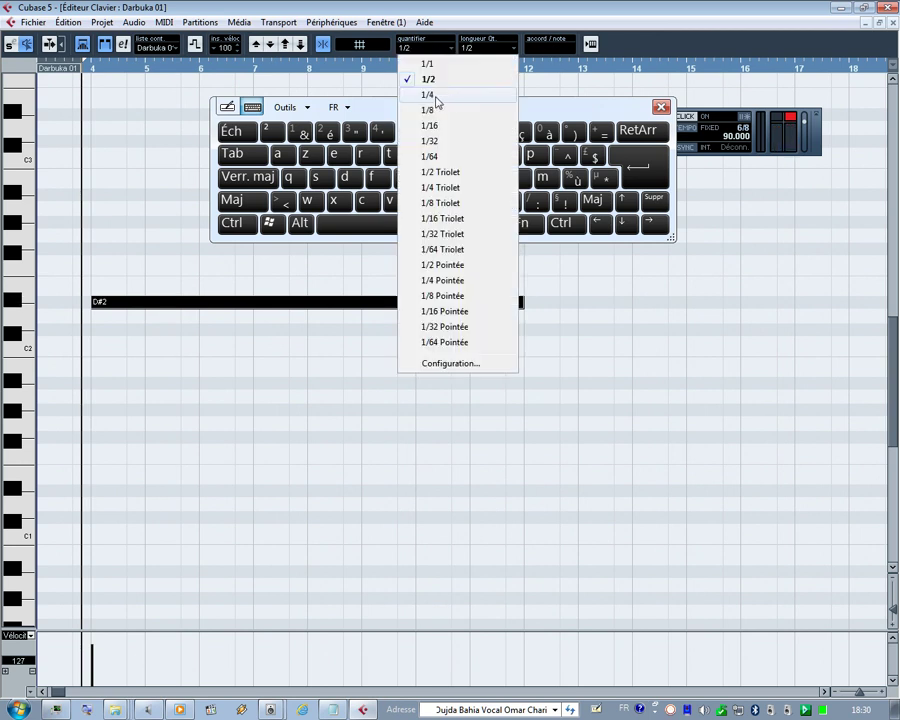
key(Return)
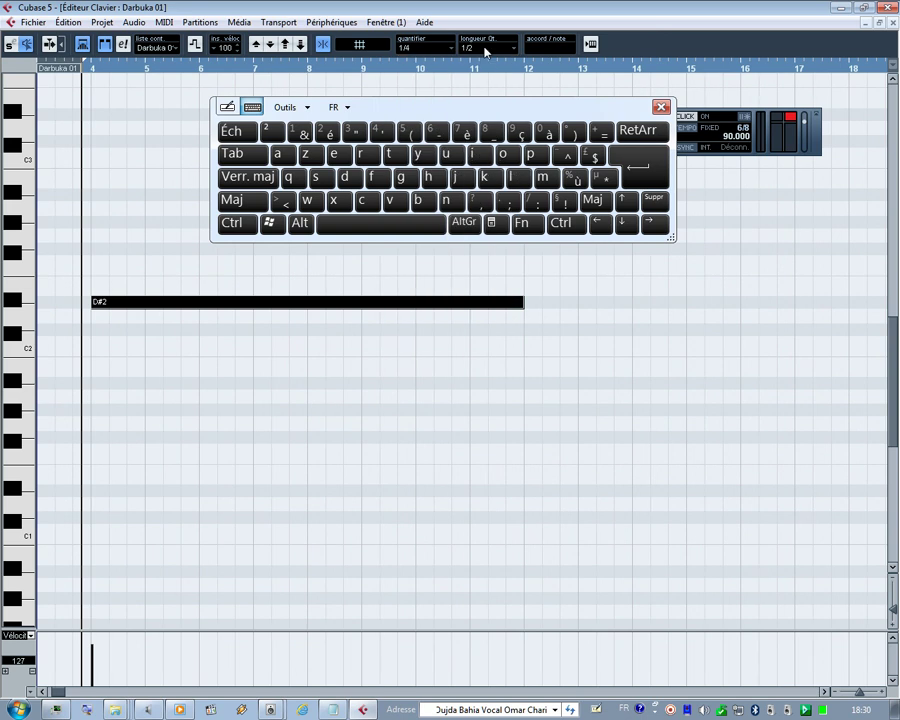
click(486, 46)
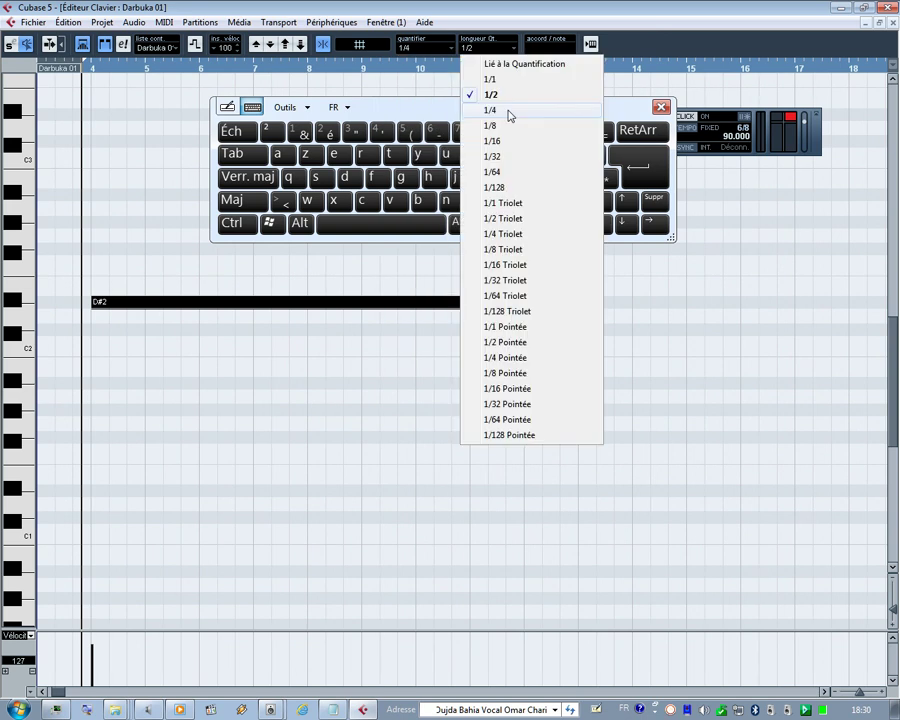
click(508, 110)
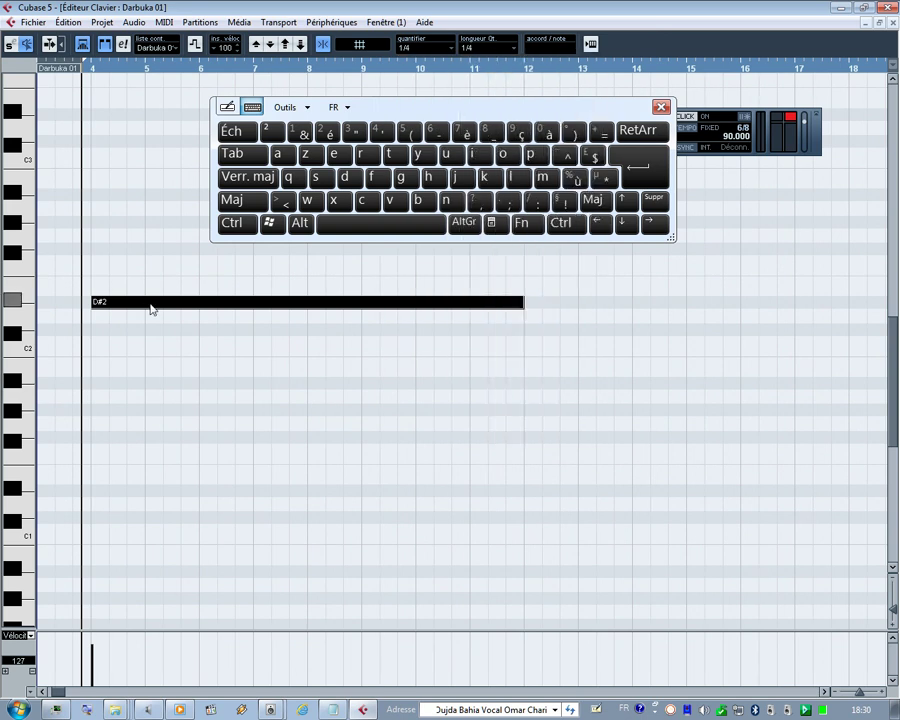
right_click(148, 310)
click(153, 318)
drag(148, 307, 130, 307)
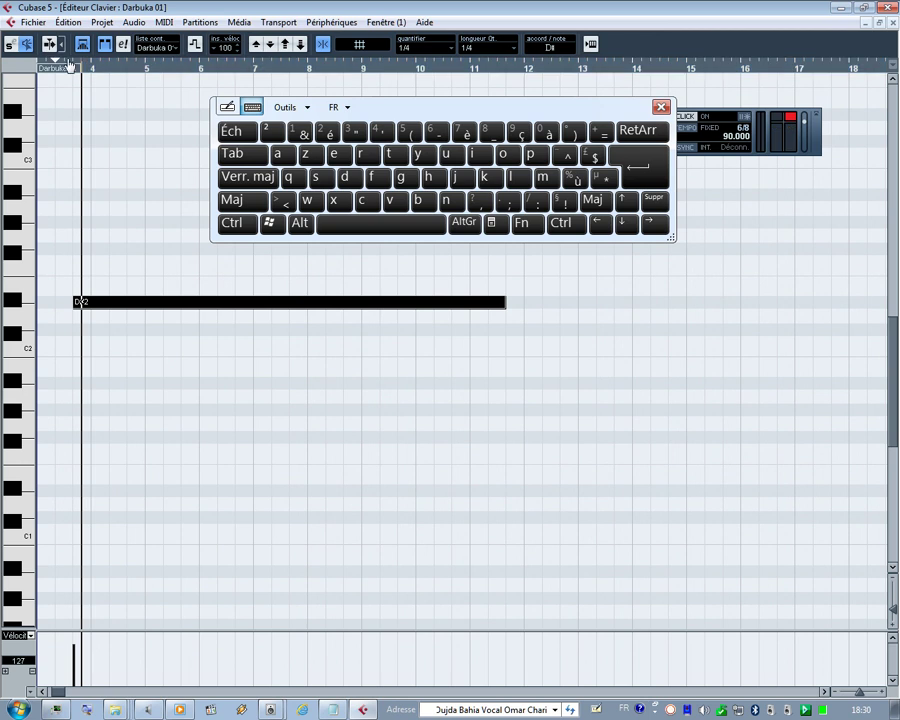
- Play back from the middle of bar 3 to check the D#2 rhythm against the vocal, and restart from the same point
click(64, 68)
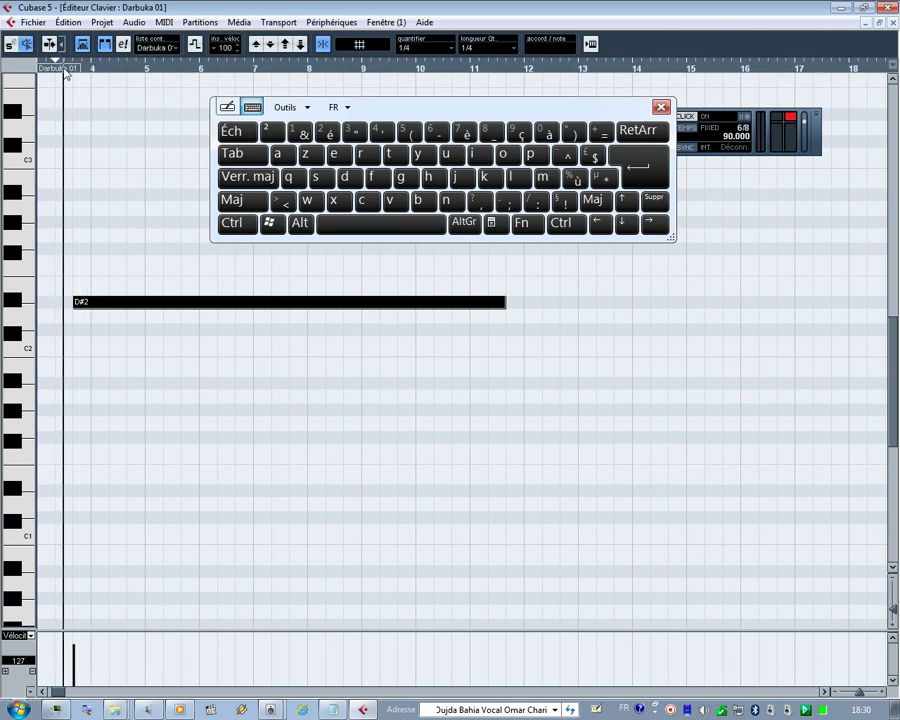
click(63, 70)
key(space)
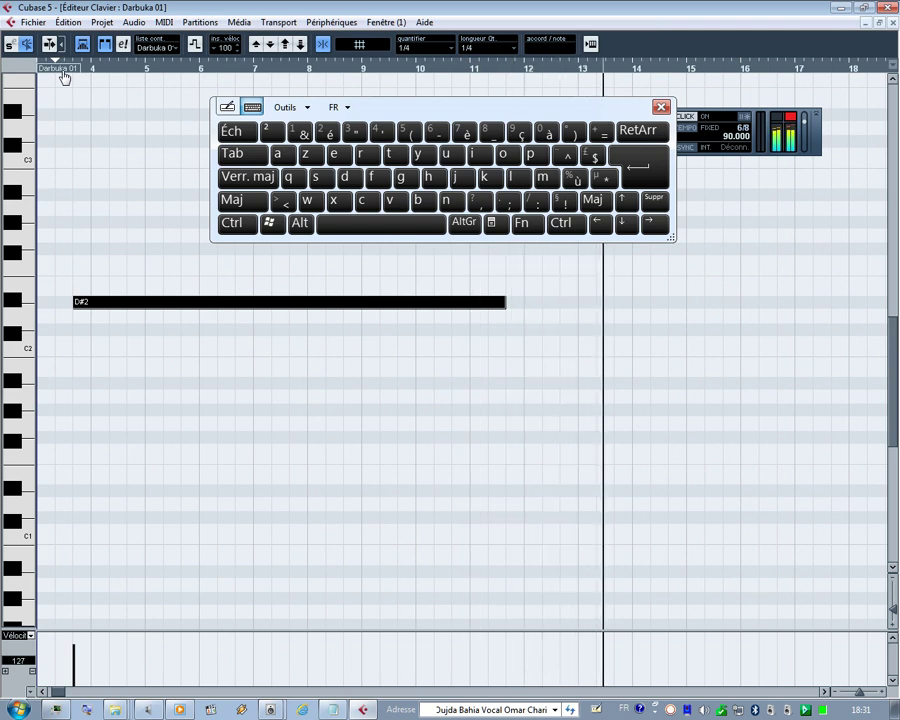
click(62, 75)
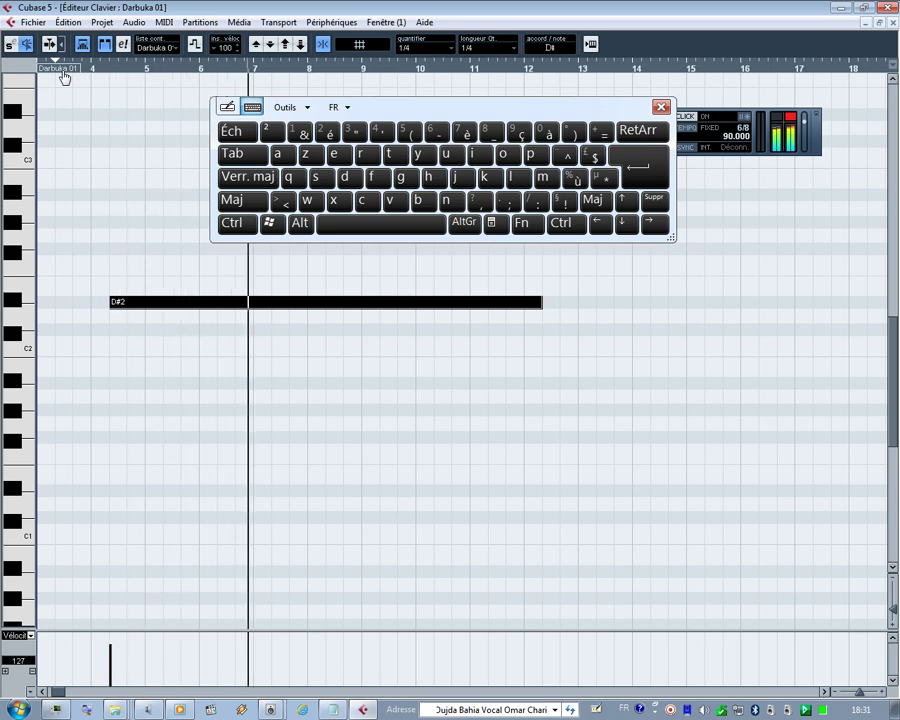
- Nudge the D#2 note two quarter notes earlier, back to just before bar 4, and replay from the middle of bar 3
key(ctrl+Left)
key(ctrl+Left)
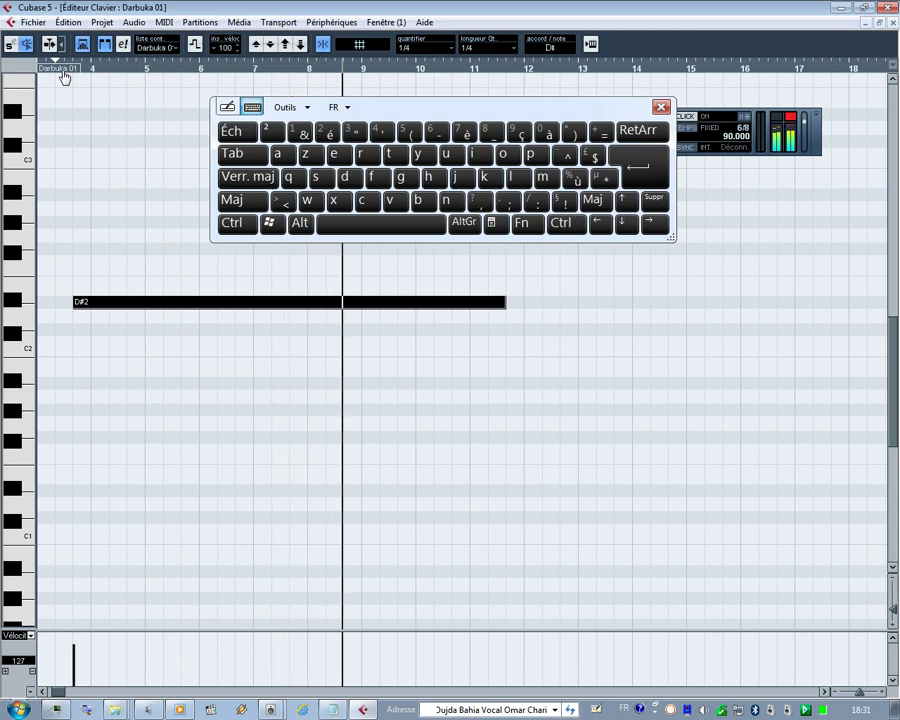
click(61, 72)
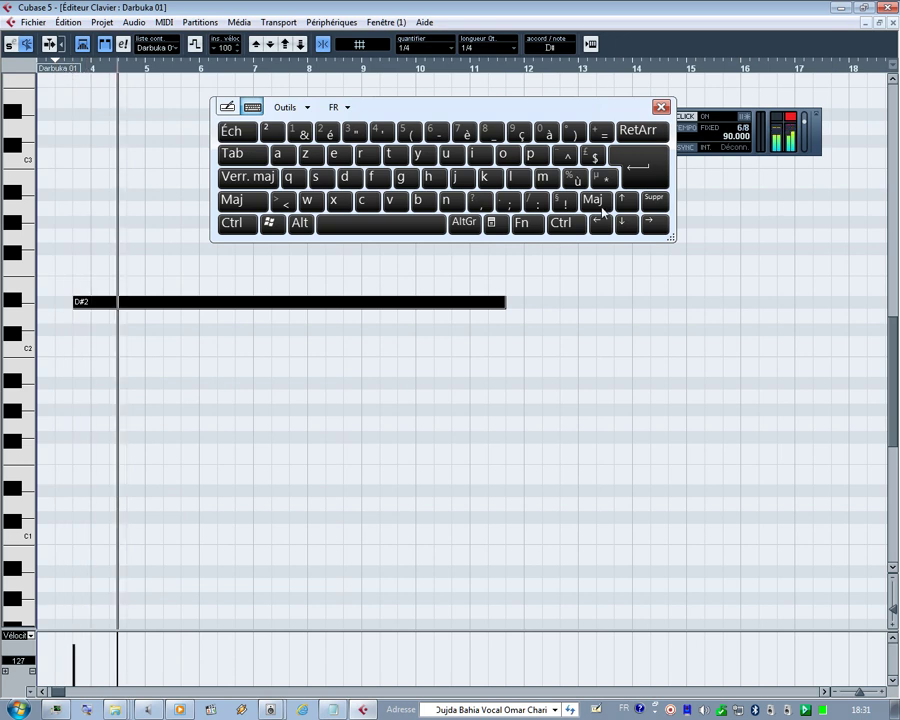
scroll(895, 360, up, 2)
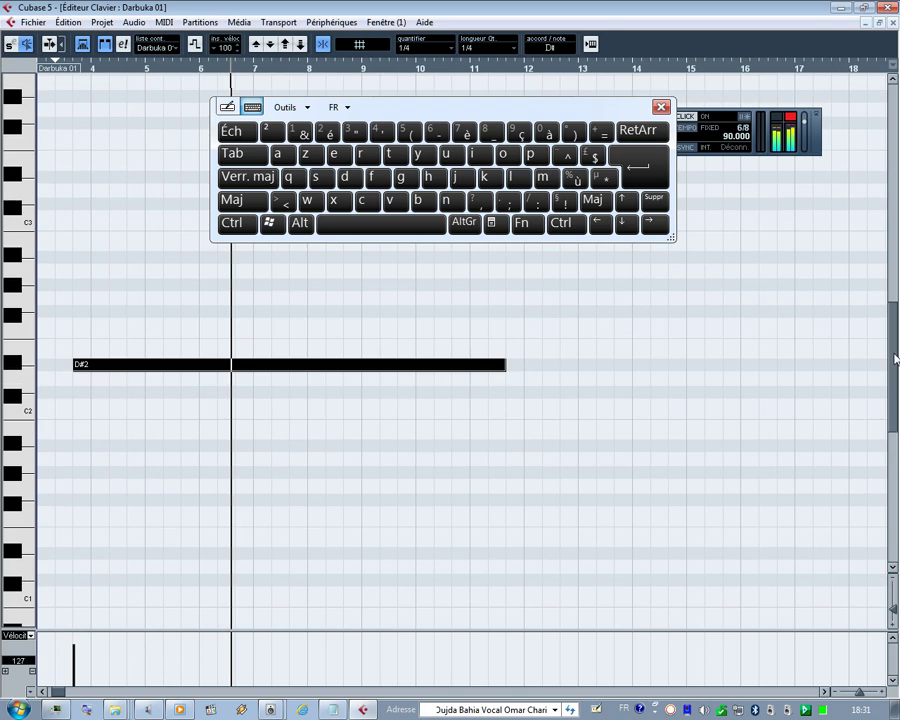
- Move the D#2 note one quarter note forward so it starts at bar 4, and replay from just before it
drag(895, 360, 895, 365)
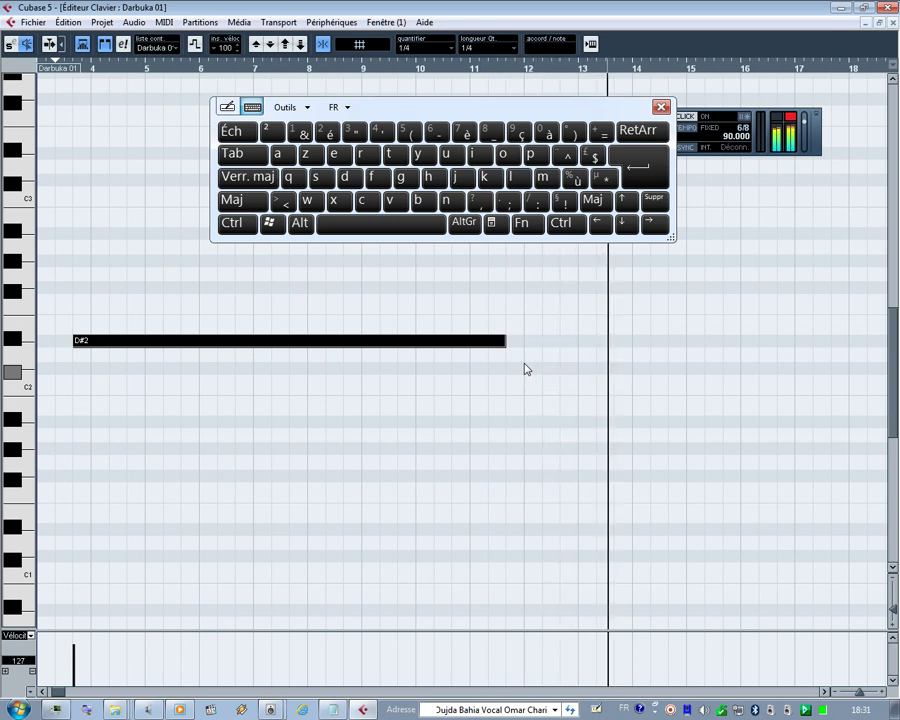
click(103, 346)
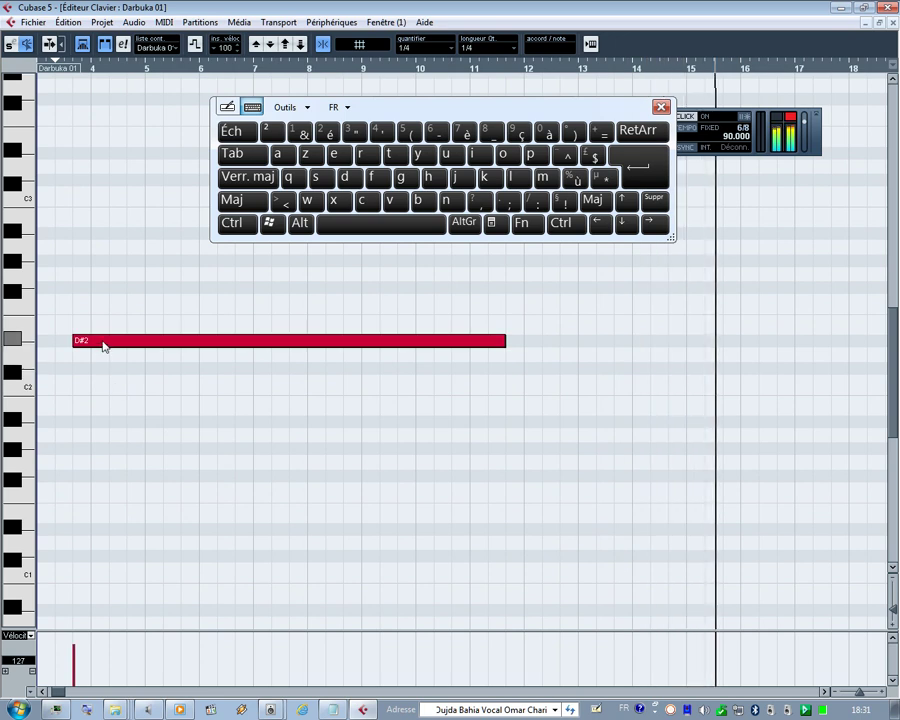
click(104, 342)
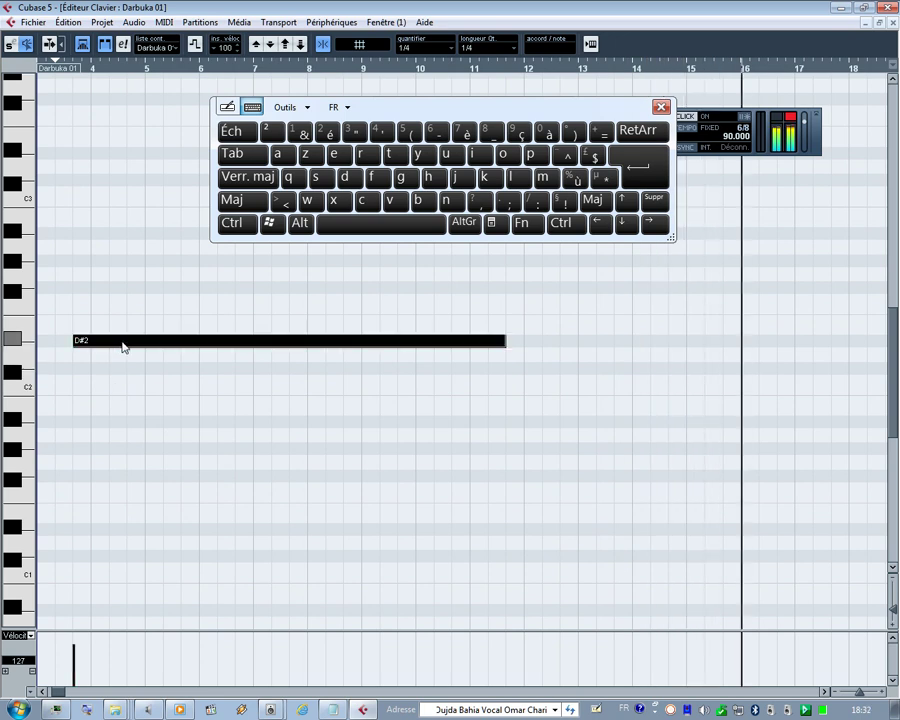
drag(122, 346, 127, 347)
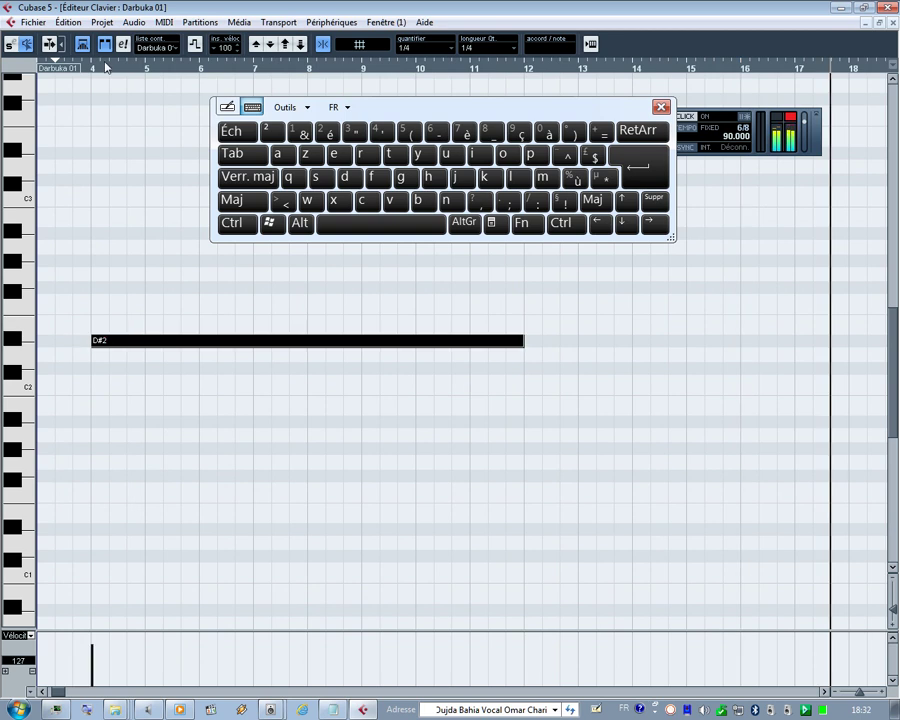
drag(94, 72, 76, 74)
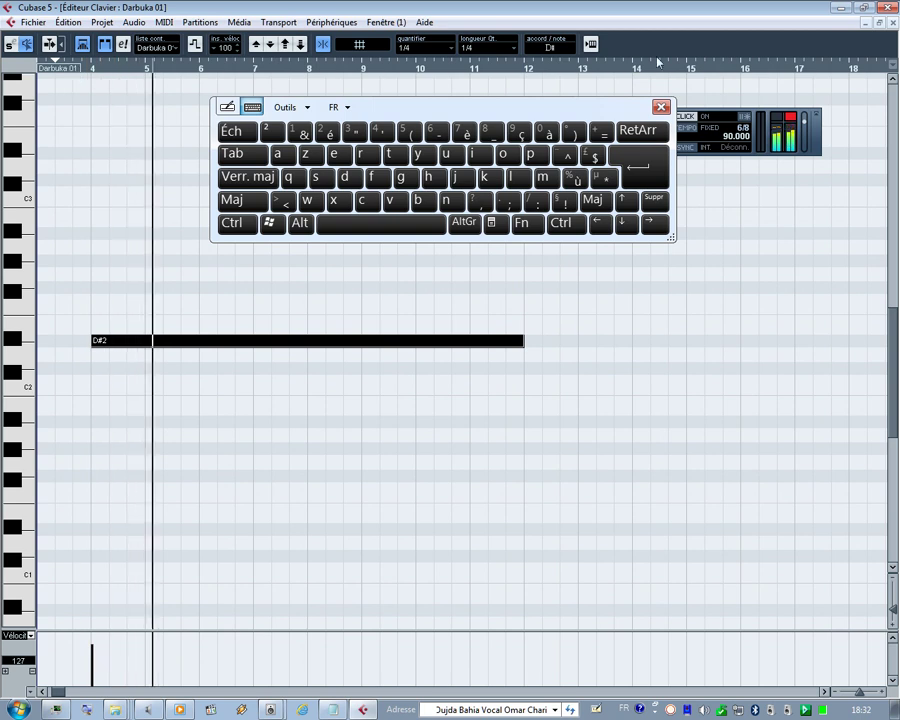
- Close the Darbuka 01 key editor, select the Audio 01 event in the project, and set the grid type to Temps
click(893, 24)
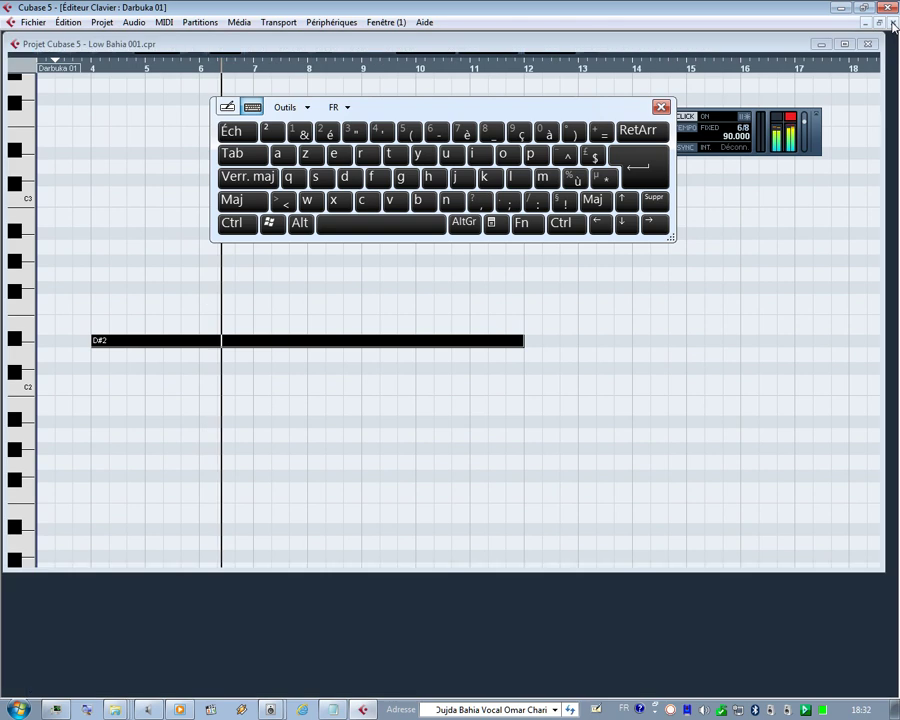
click(893, 24)
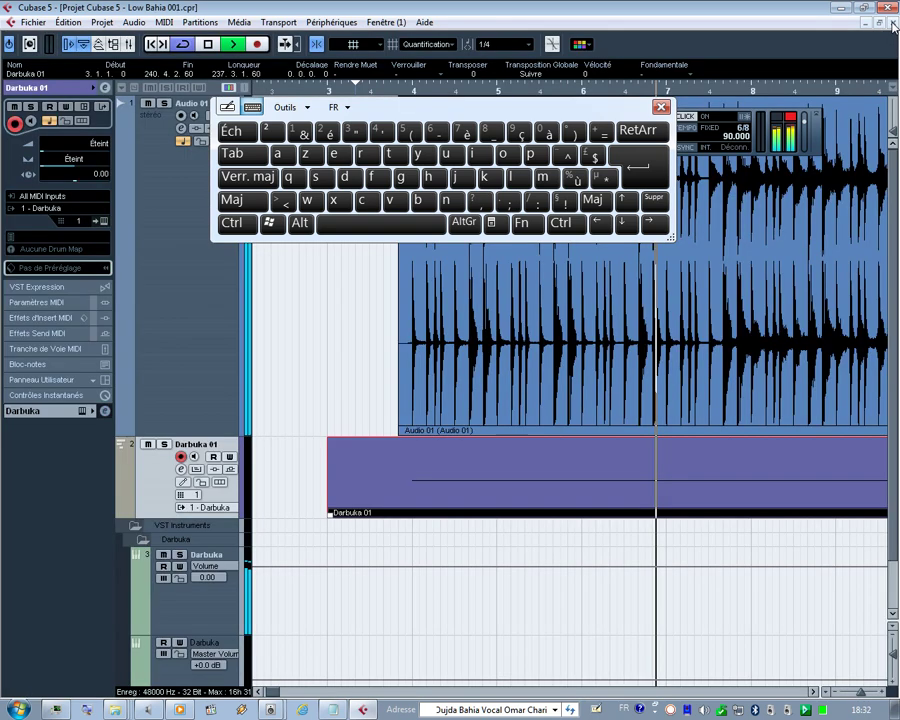
click(440, 342)
click(422, 46)
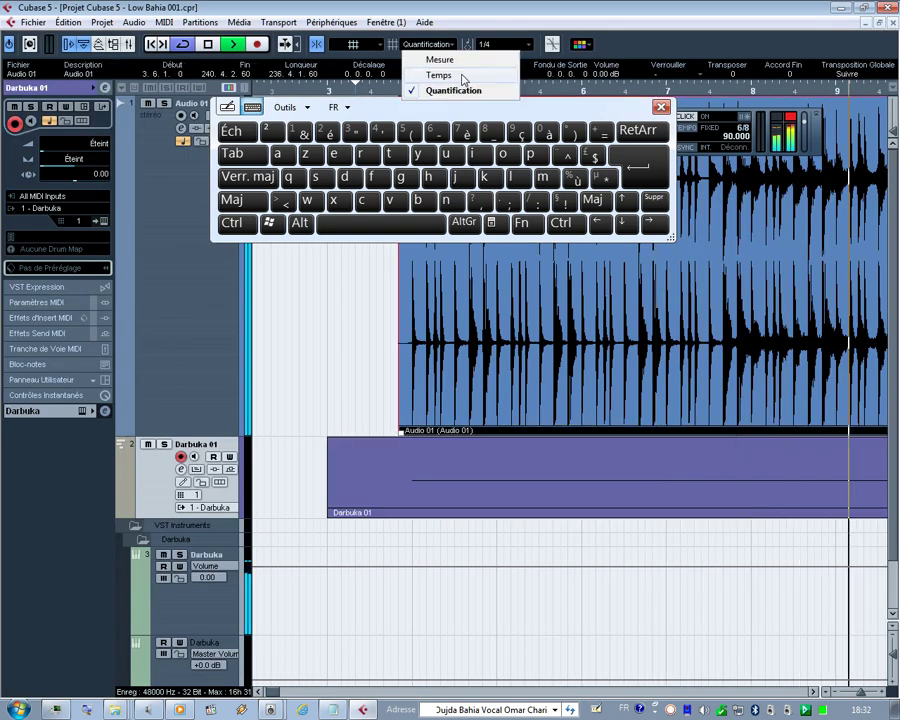
click(463, 78)
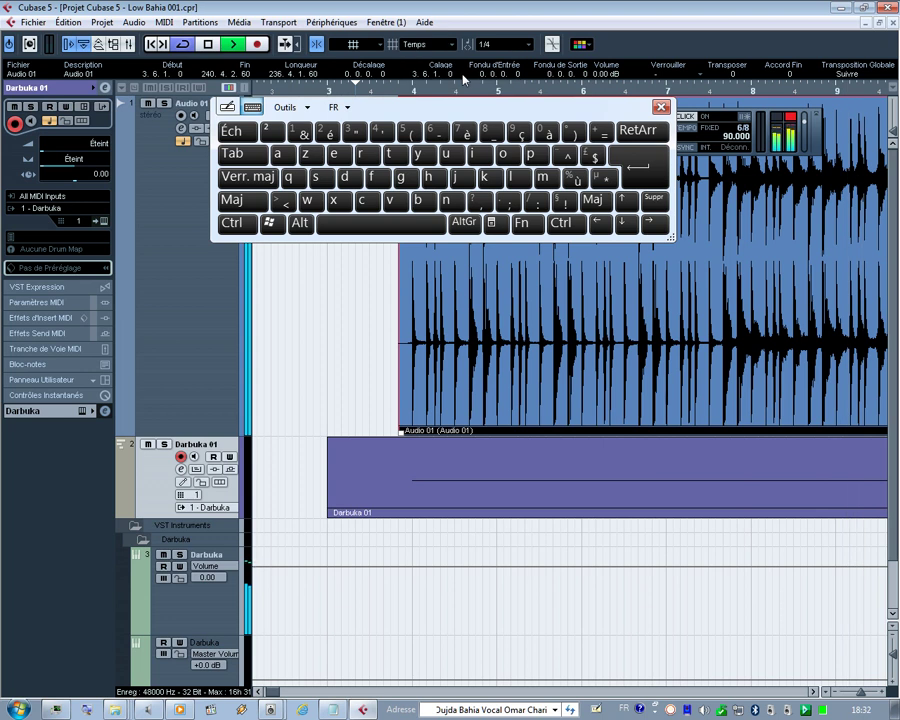
- Try the Audio 01 event starting at 3.5.1.0 and at 4.1.1.0, replaying each from before bar 4, and return it to 3.6.1.0
key(ctrl+Left)
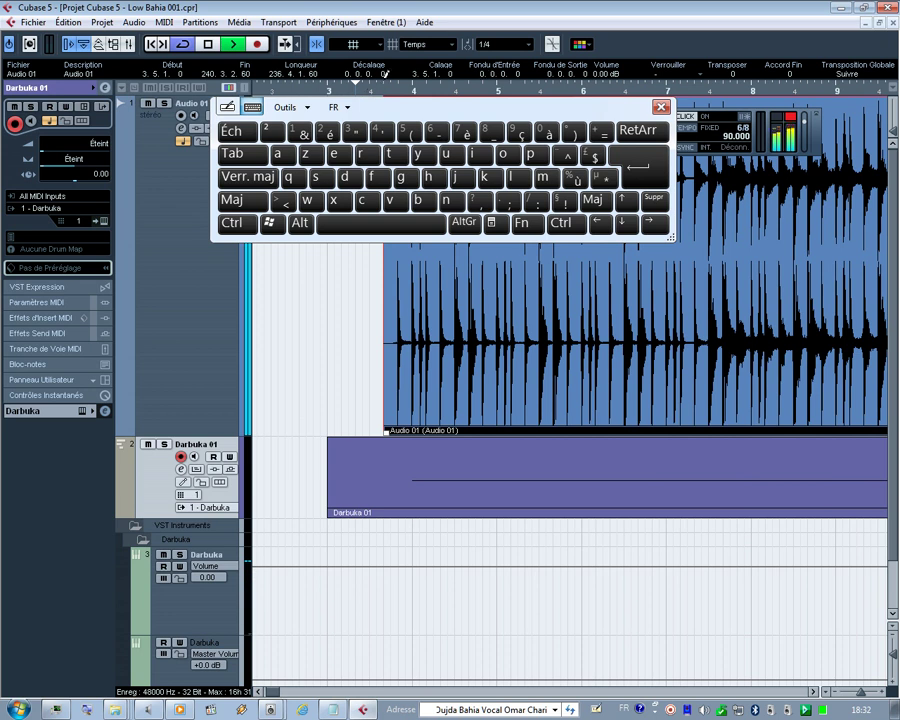
click(369, 94)
key(space)
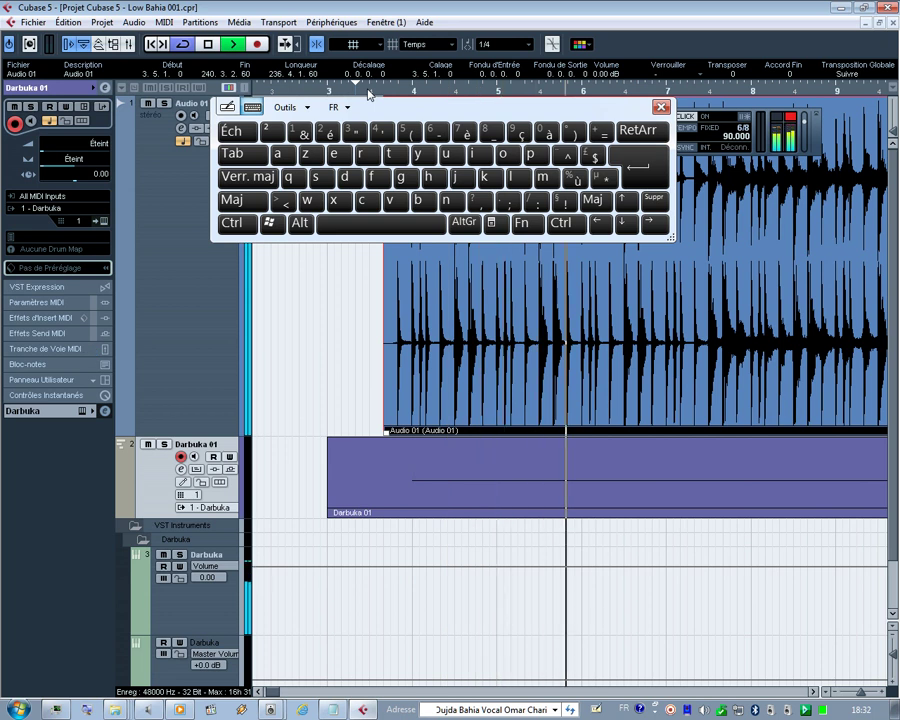
key(ctrl+z)
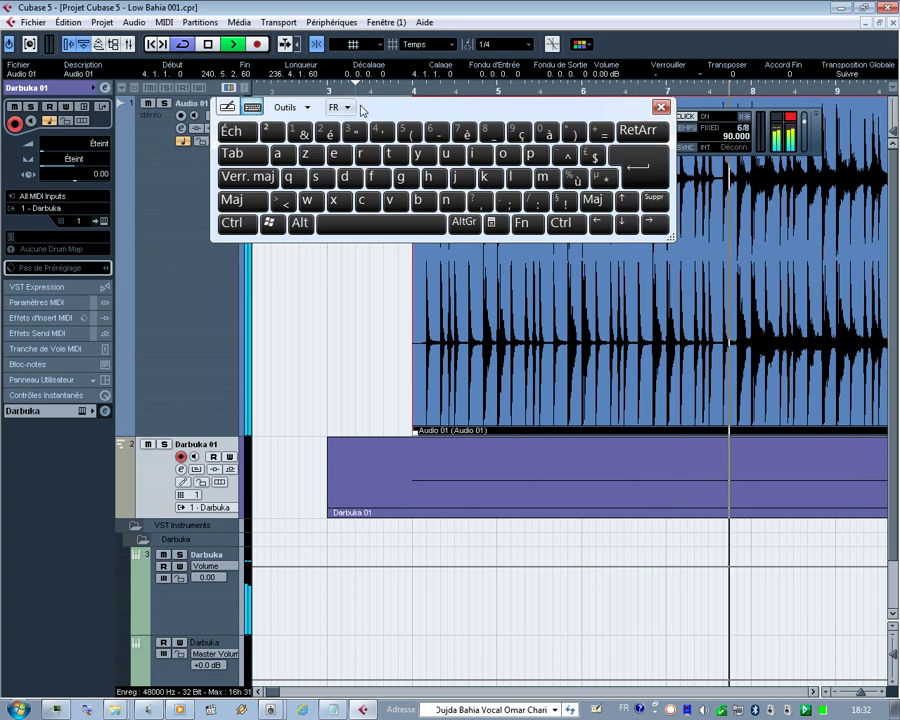
click(340, 92)
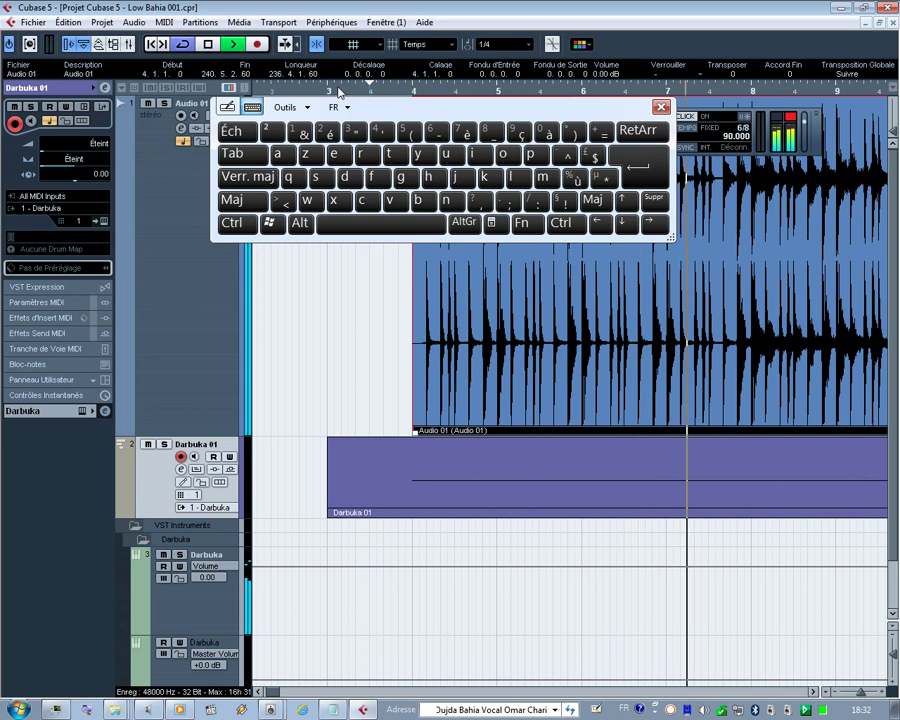
key(ctrl+Left)
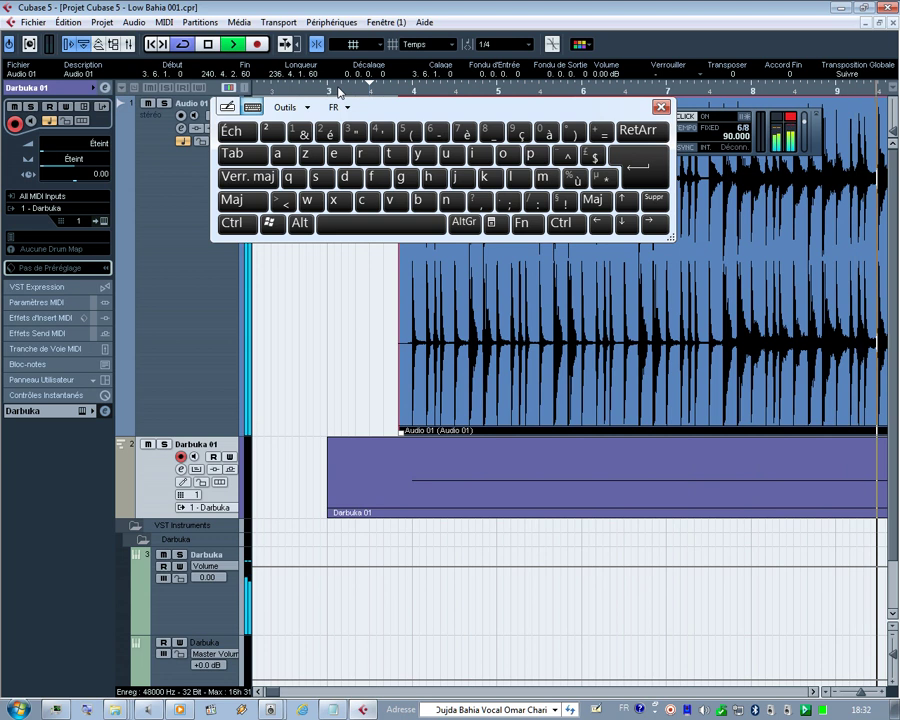
- Reopen the Darbuka 01 part for note editing and move the D#2 note one quarter note earlier, to just before bar 4
double_click(382, 438)
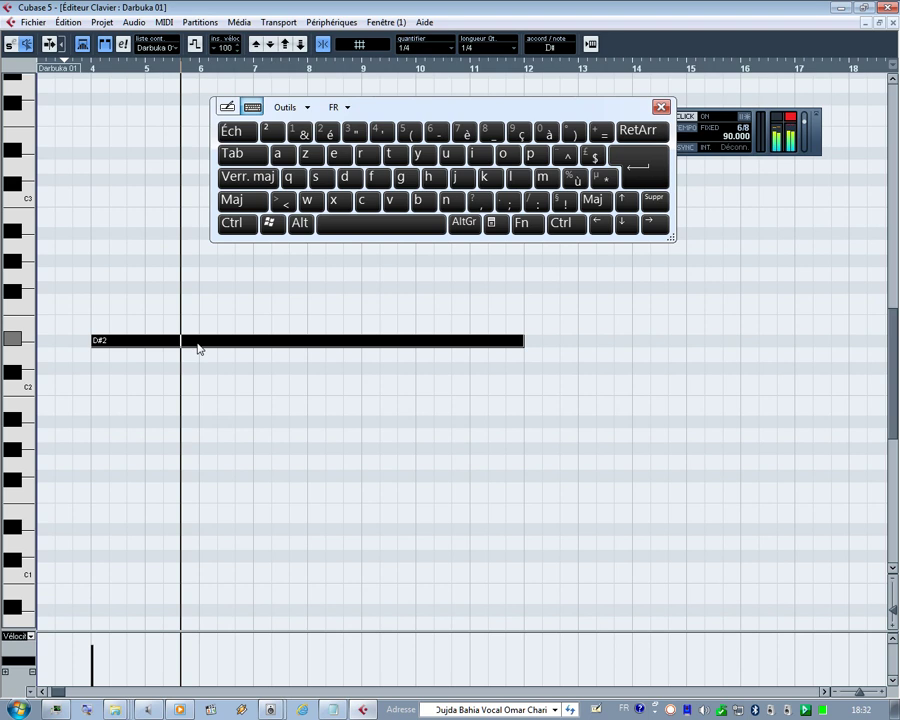
key(ctrl+Left)
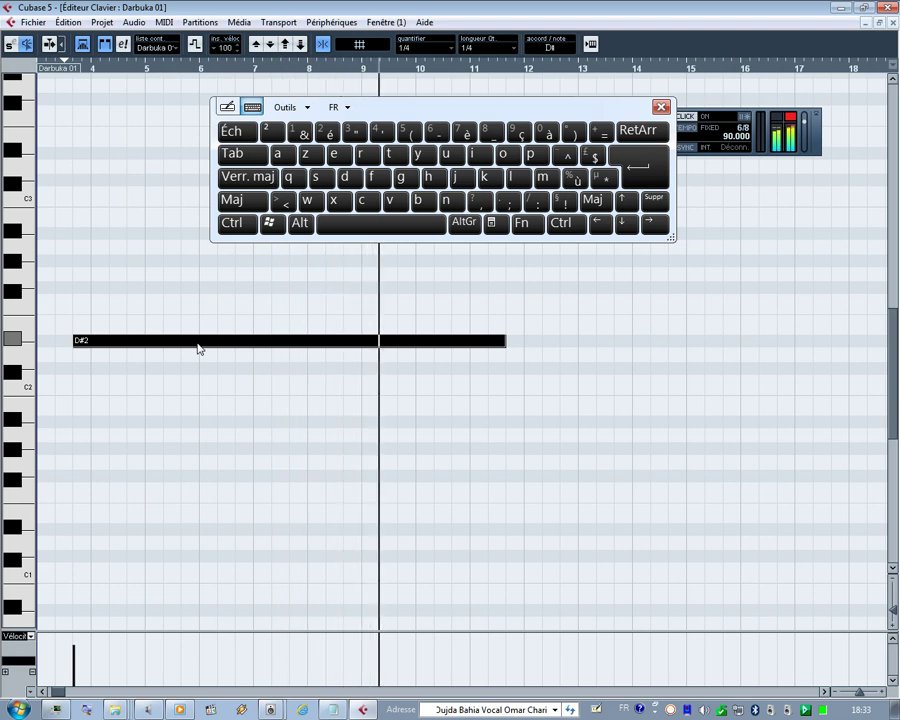
- Duplicate the D#2 note directly after itself, raise the copy to E2, and replay the transition from bar 11 with the on-screen keyboard moved aside
key(ctrl)
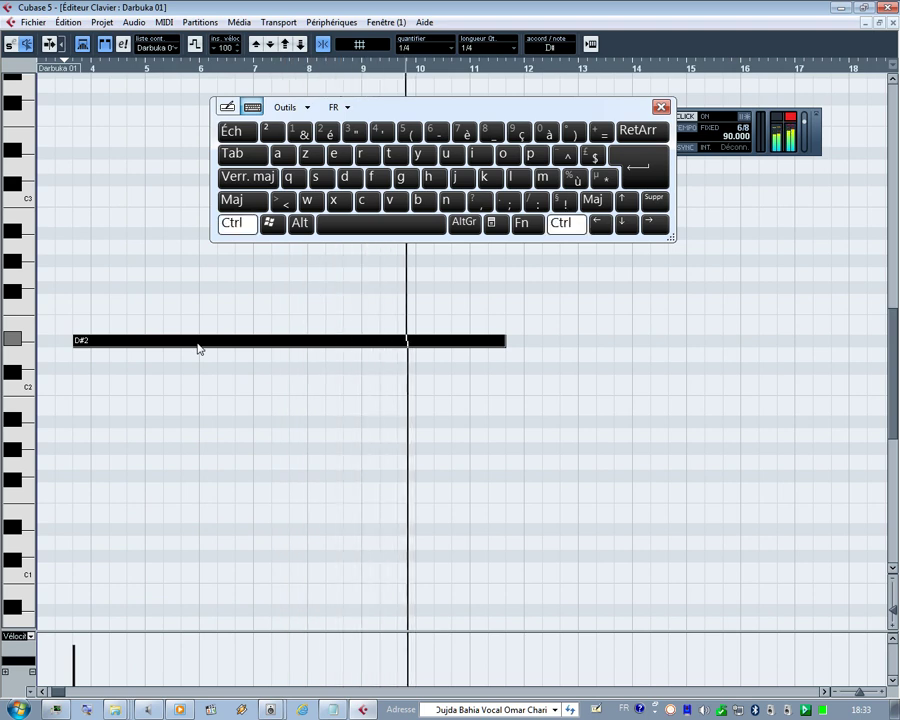
click(247, 226)
click(350, 177)
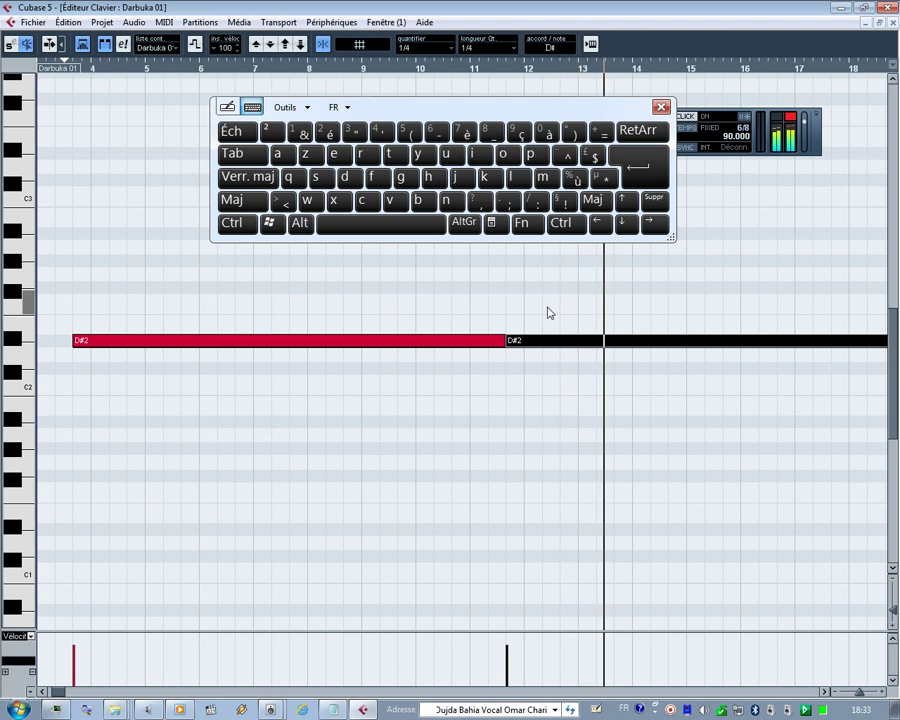
drag(547, 308, 574, 393)
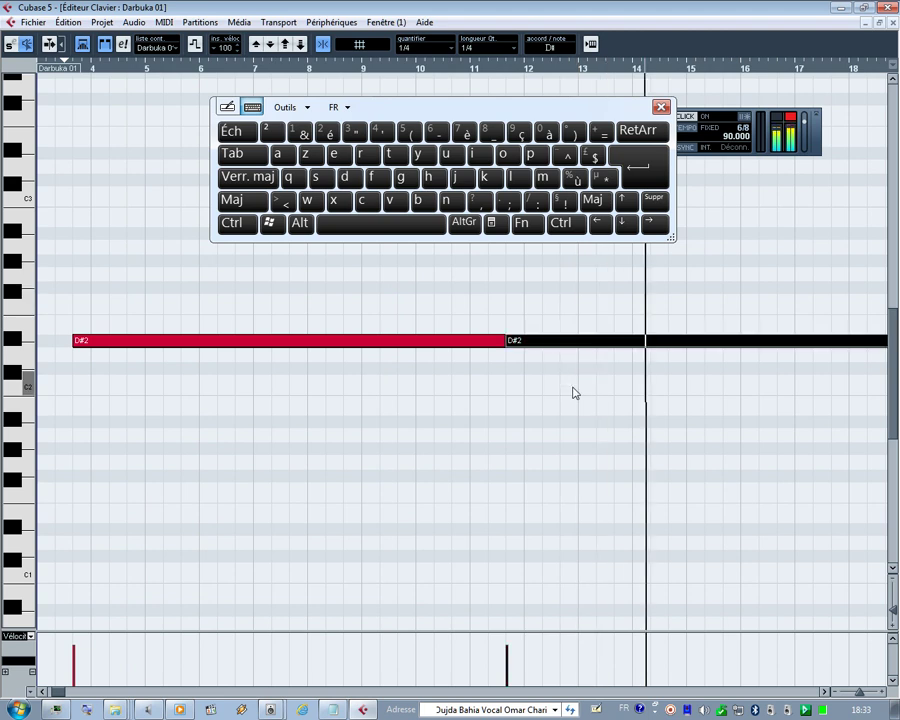
key(Up)
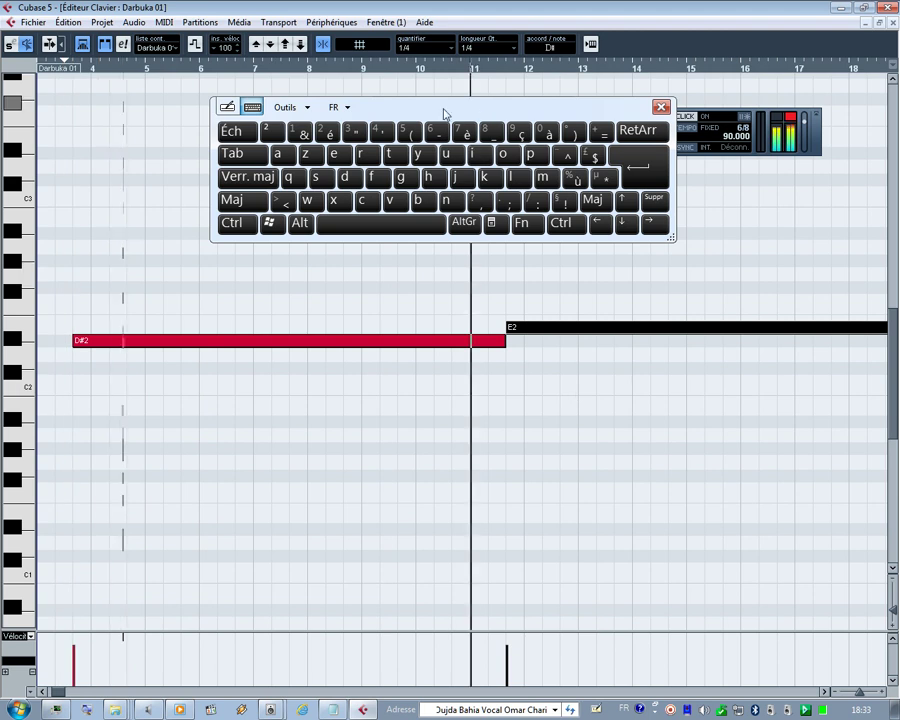
drag(444, 113, 449, 490)
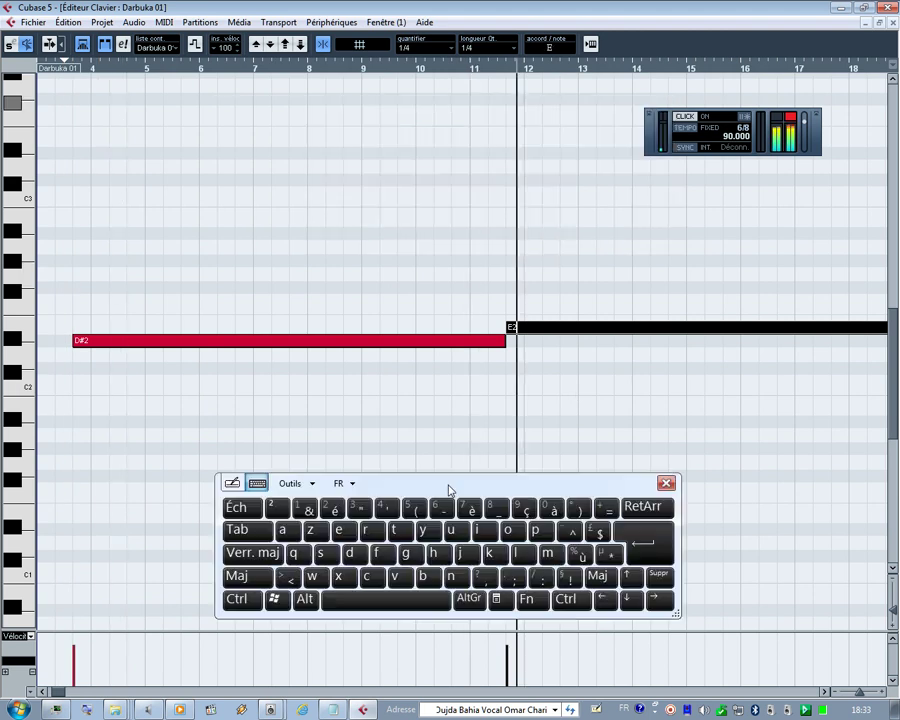
click(476, 70)
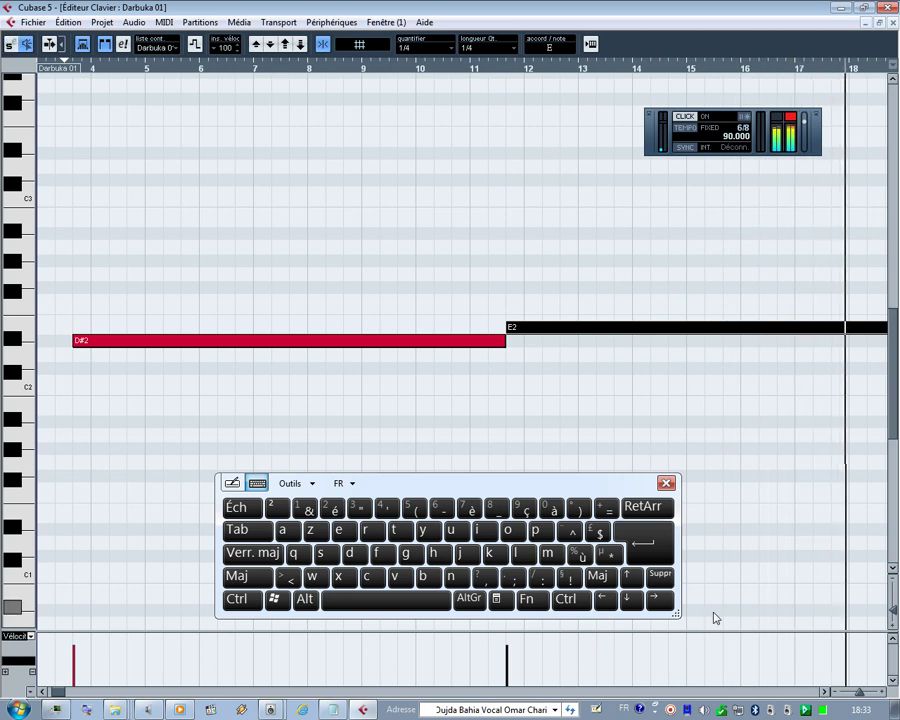
- Duplicate the E2 note directly after itself, raise the copy to F2, and turn on auto-scroll
click(238, 599)
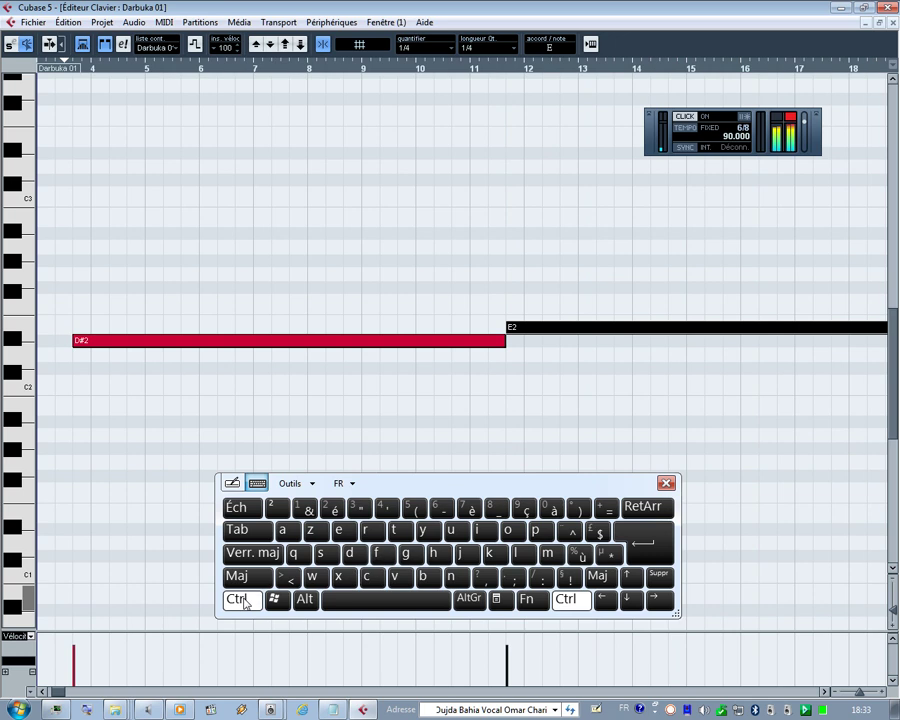
click(351, 555)
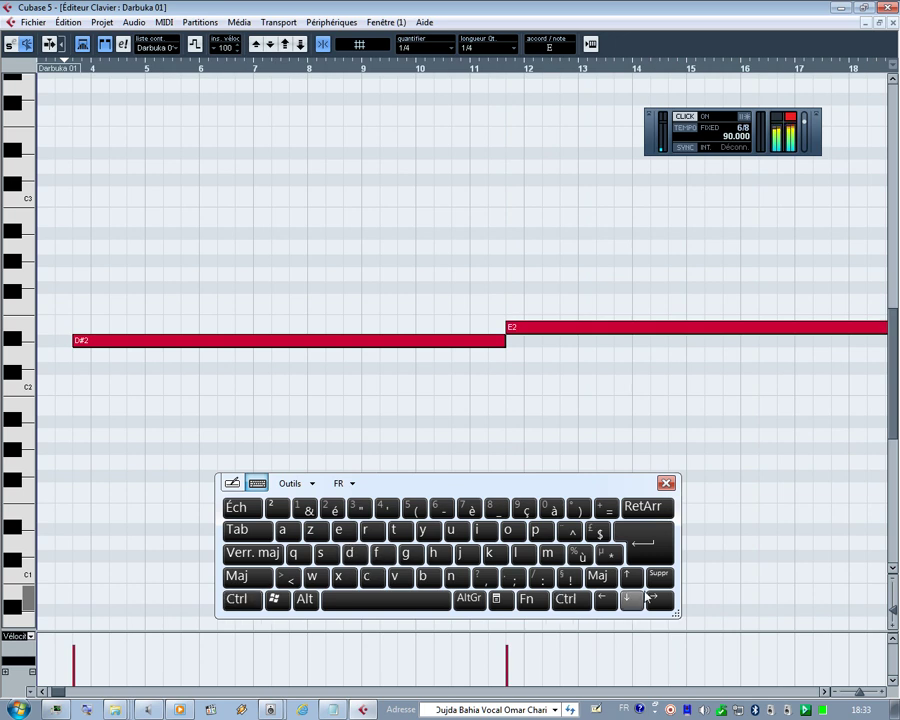
click(52, 45)
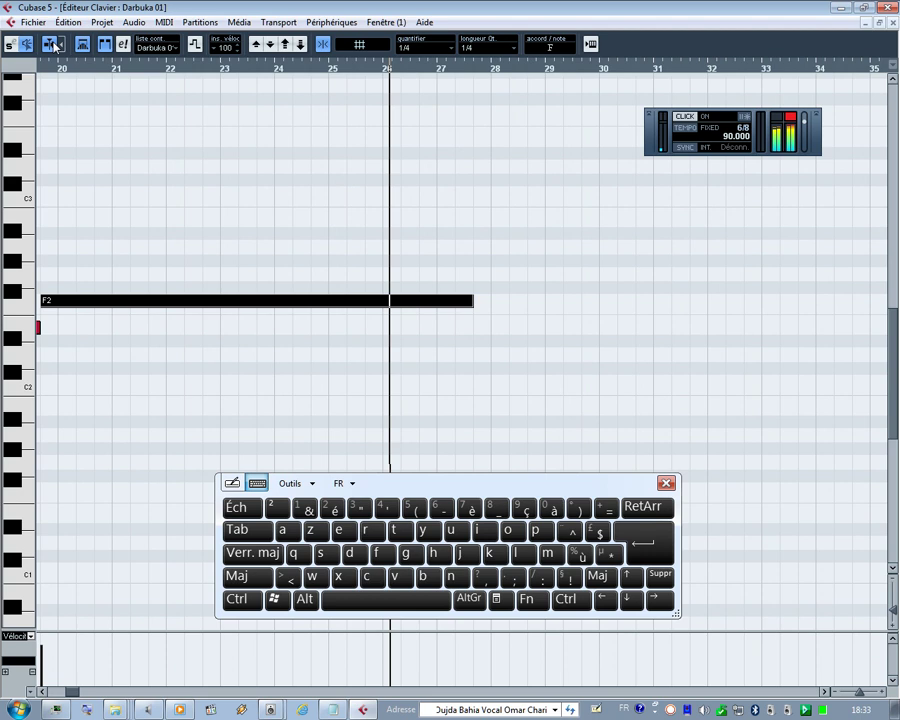
- Duplicate the F2 note so the copy starts just before bar 28, raise it to F#2, and replay from bar 27
click(257, 607)
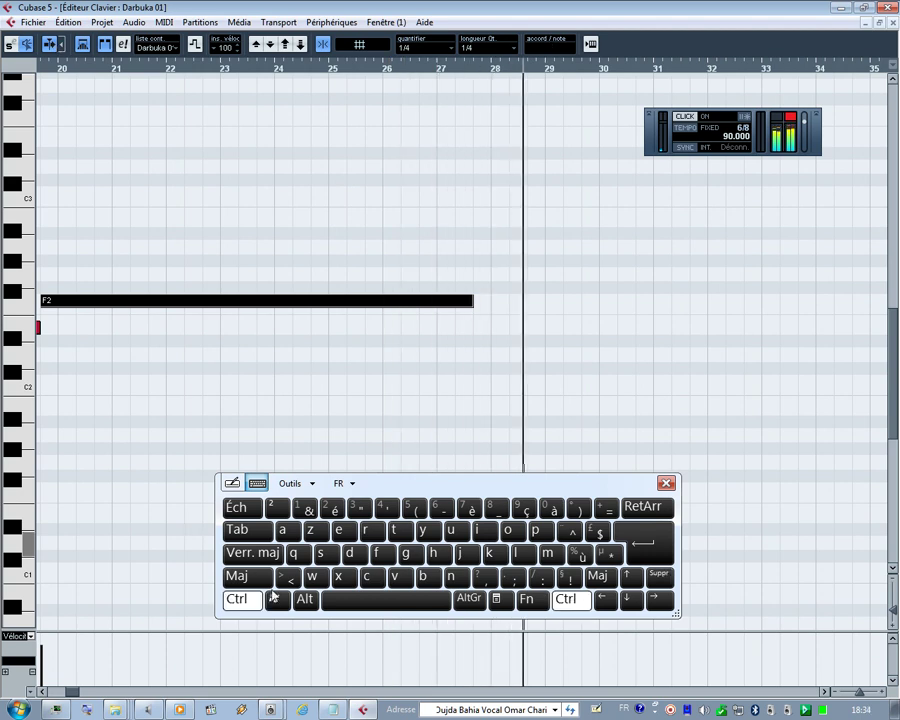
click(349, 553)
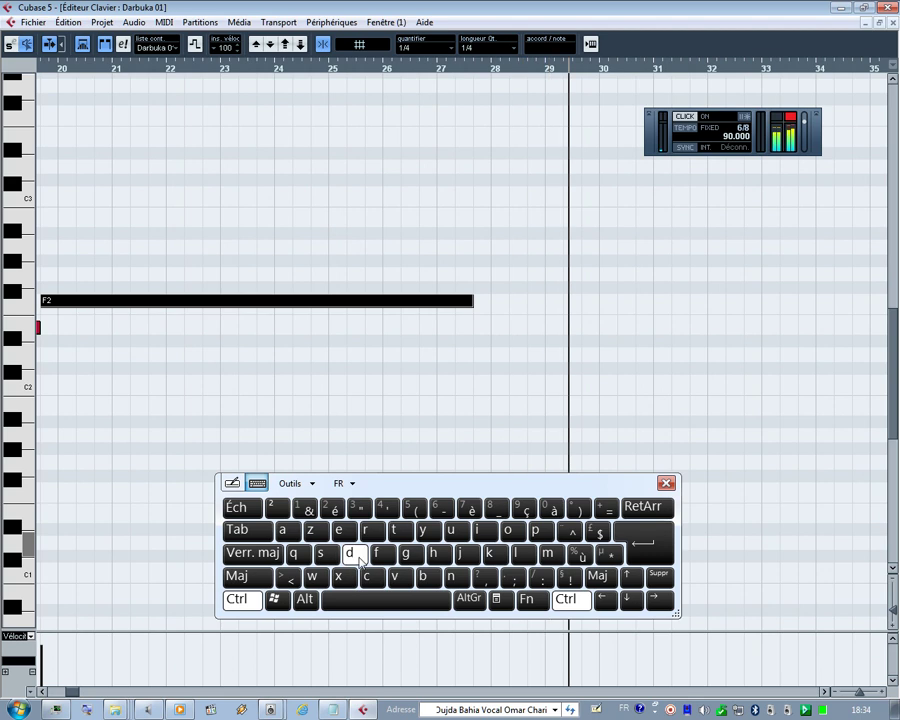
click(440, 69)
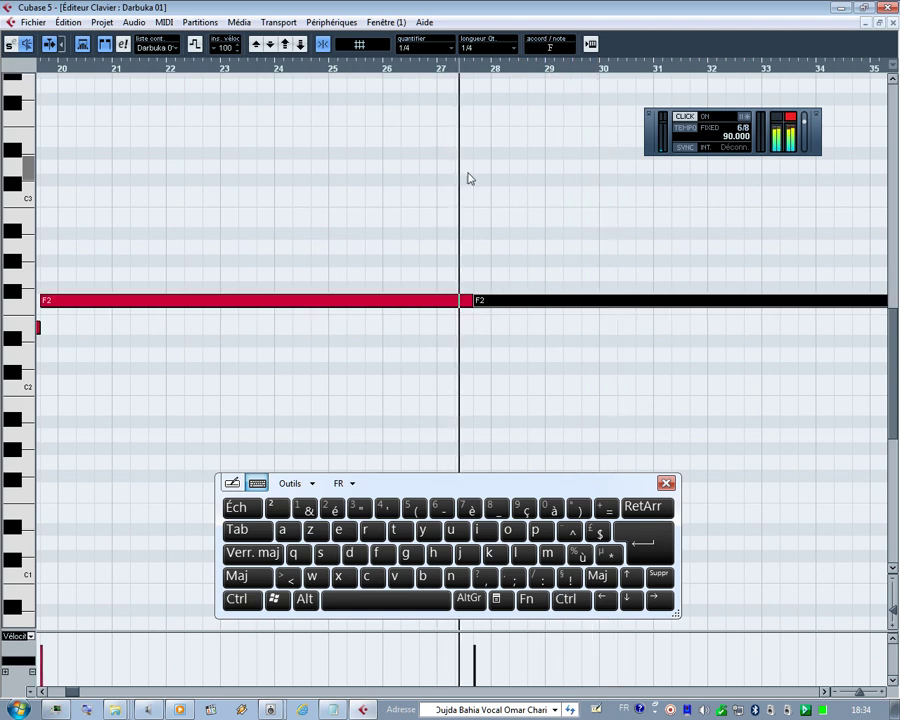
key(Up)
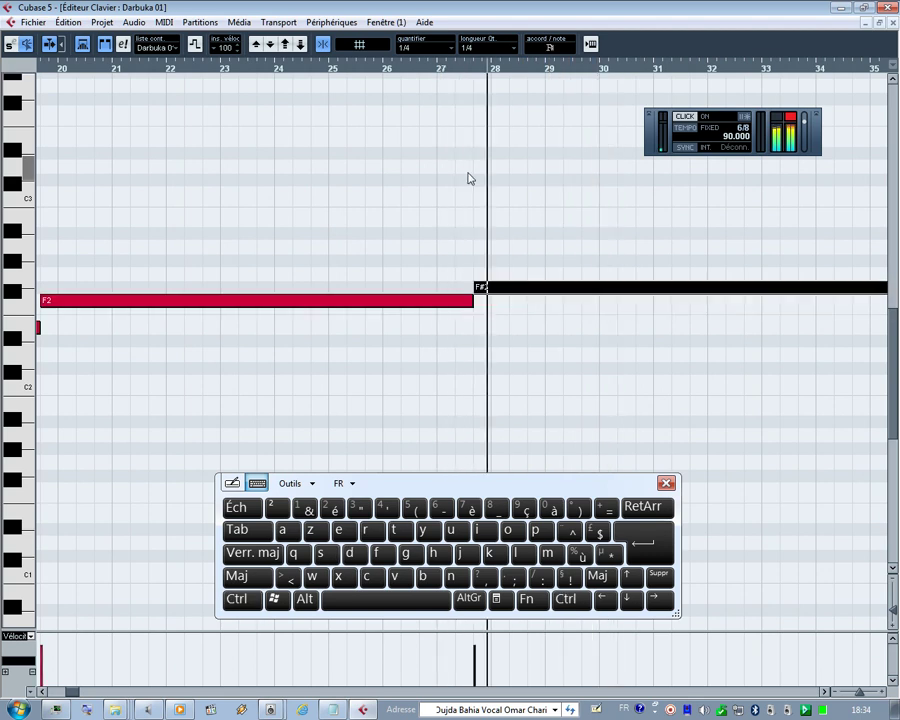
click(440, 70)
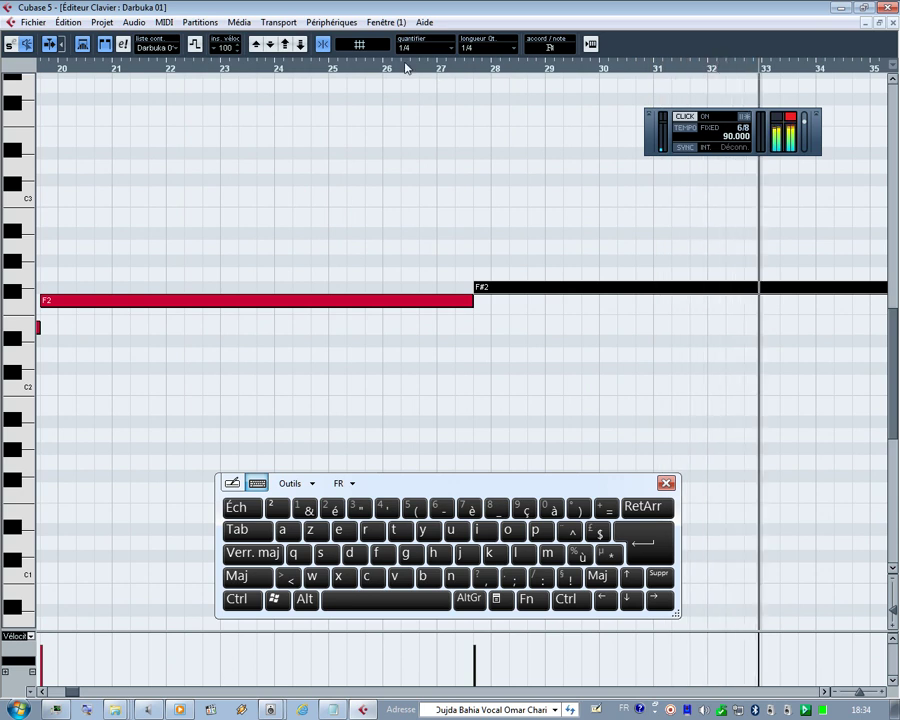
- Duplicate the F#2 note and lower the copy to F2, and duplicate that F2 note and raise its copy to G2
click(240, 599)
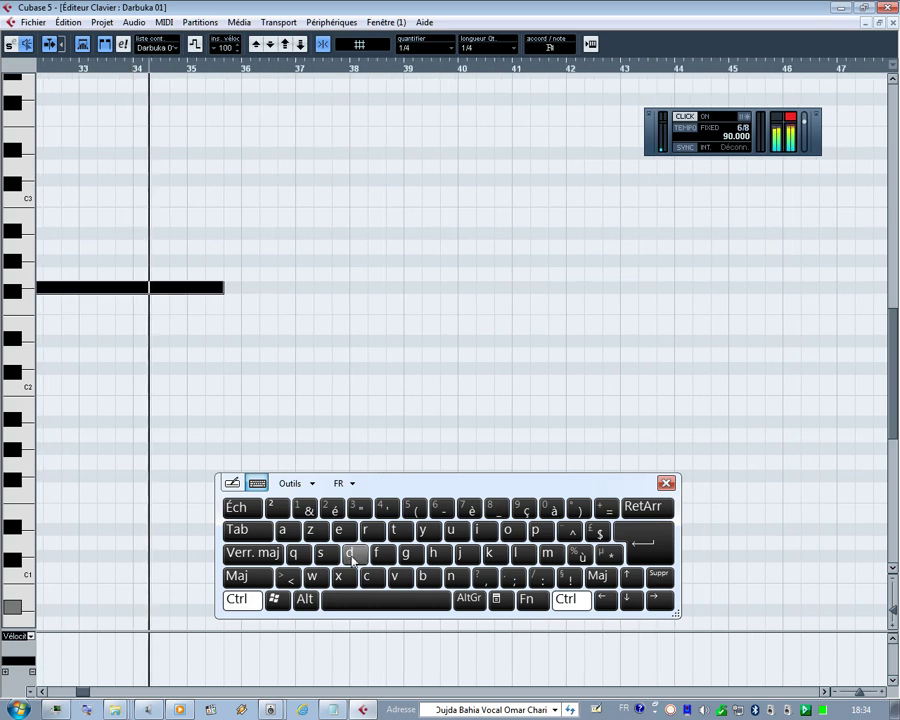
click(352, 553)
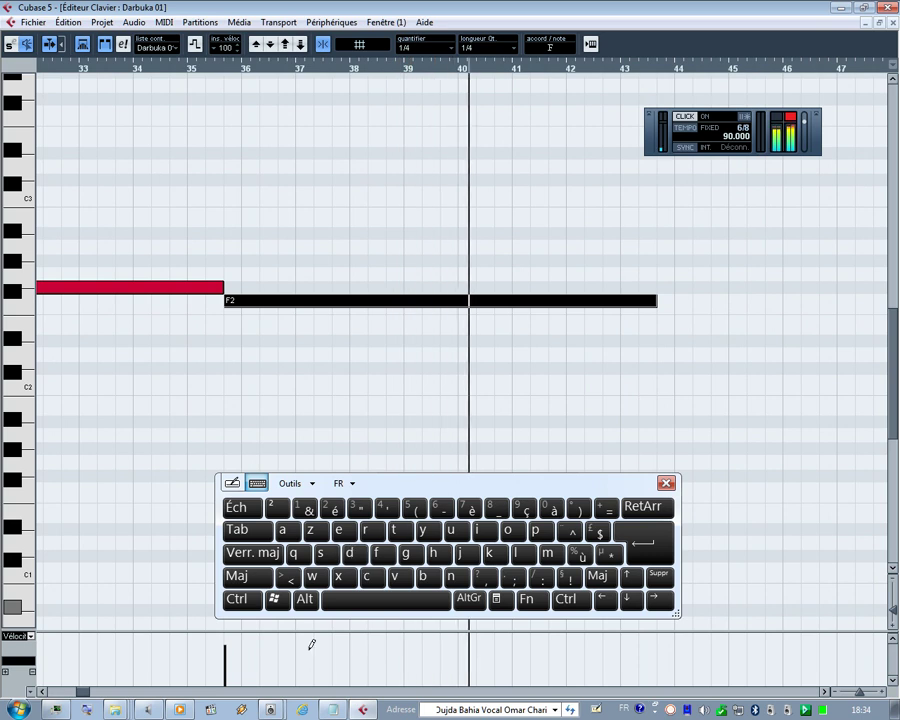
click(237, 599)
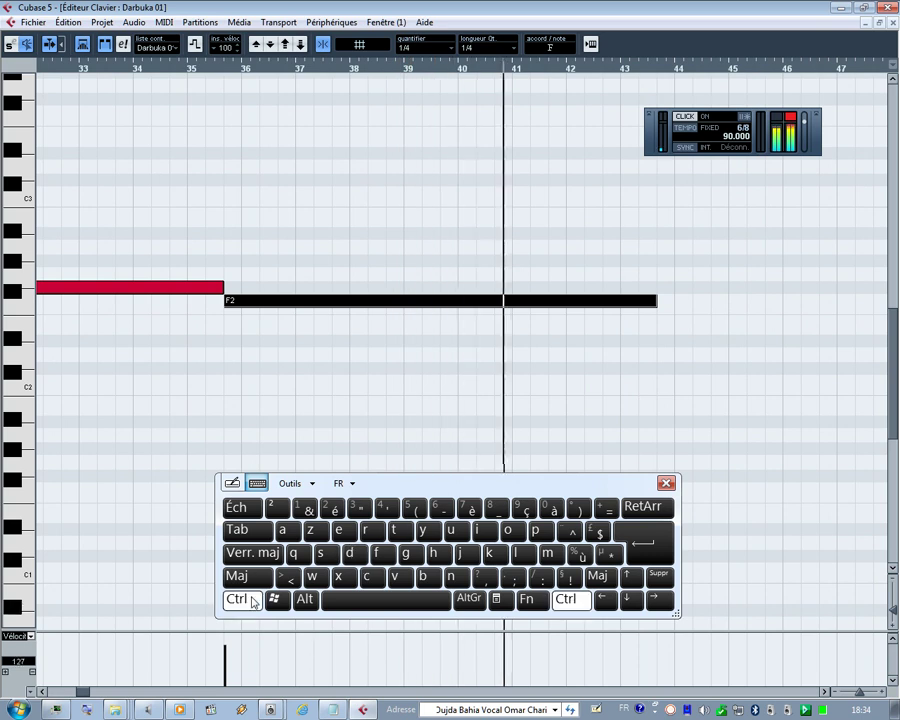
click(357, 556)
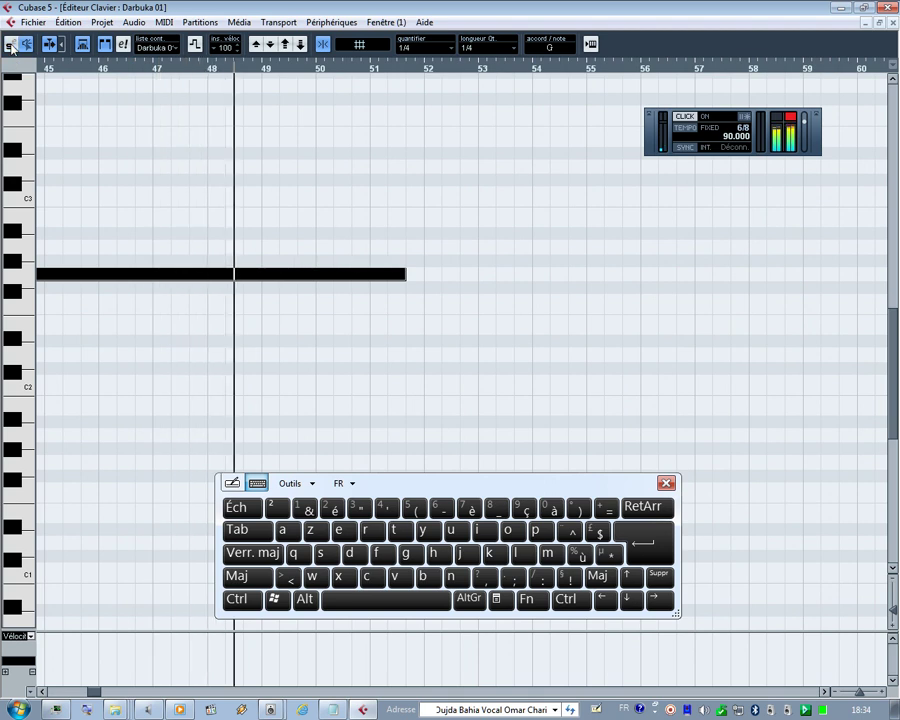
- Duplicate the G2 note and raise the copy to G#2, and duplicate that G#2 note and lower its copy to F2
click(240, 598)
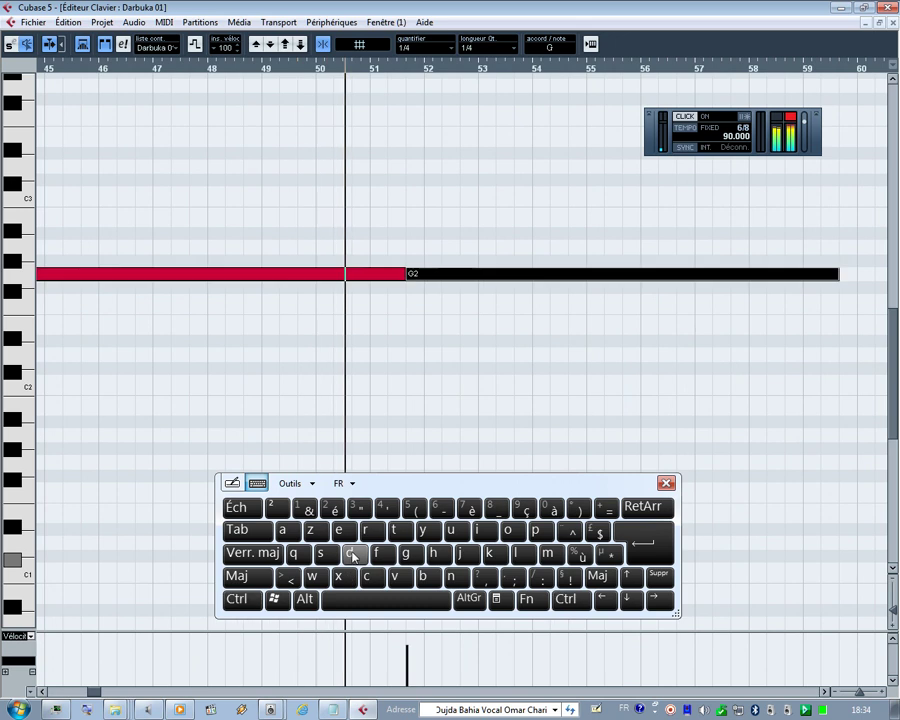
click(352, 553)
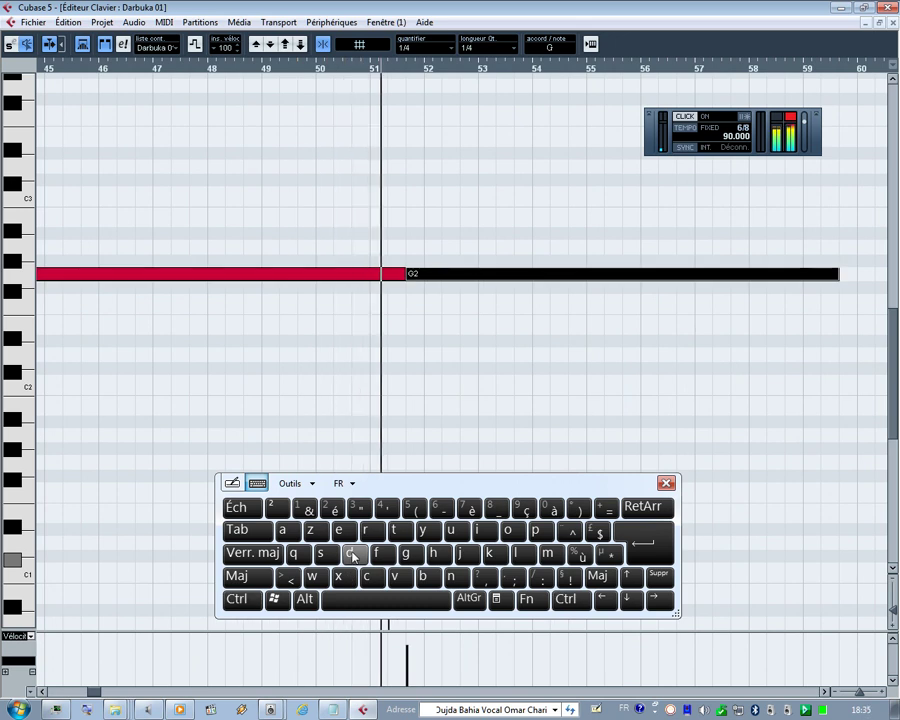
key(Up)
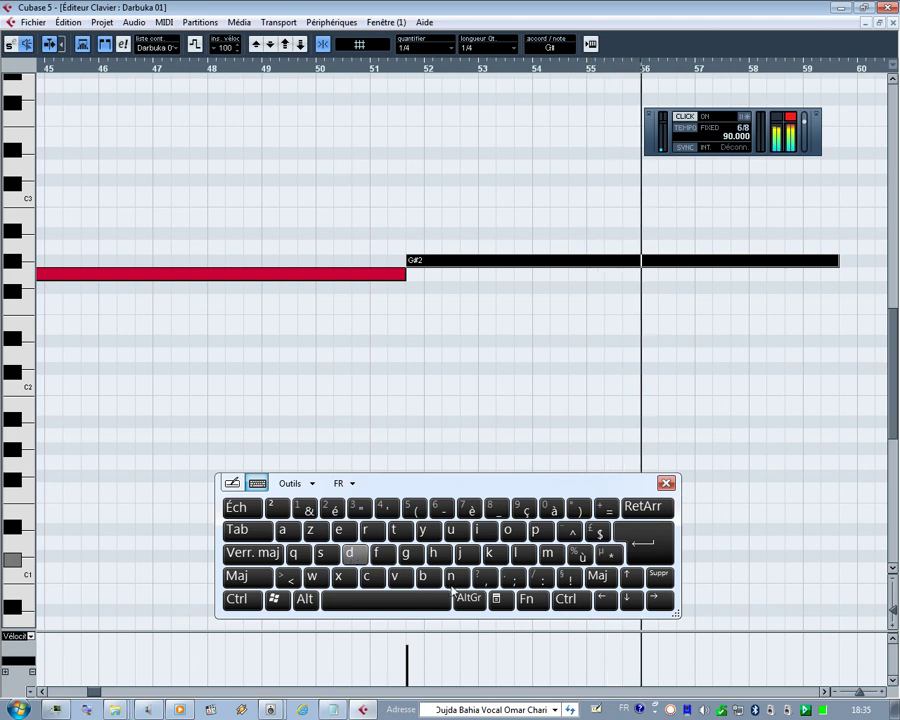
click(237, 598)
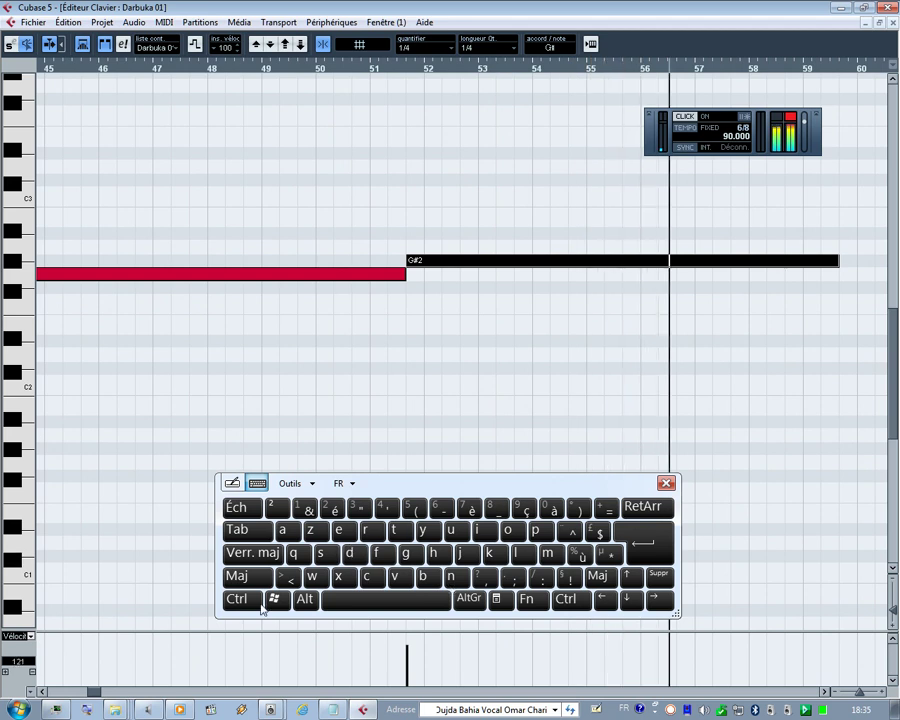
click(364, 557)
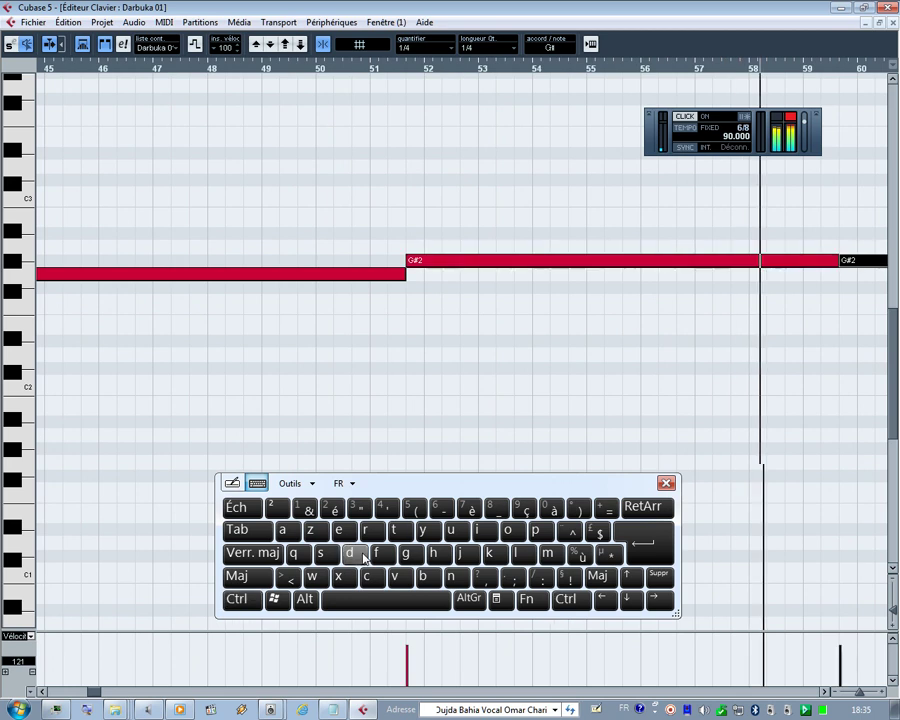
key(Down)
key(Down)
key(Down)
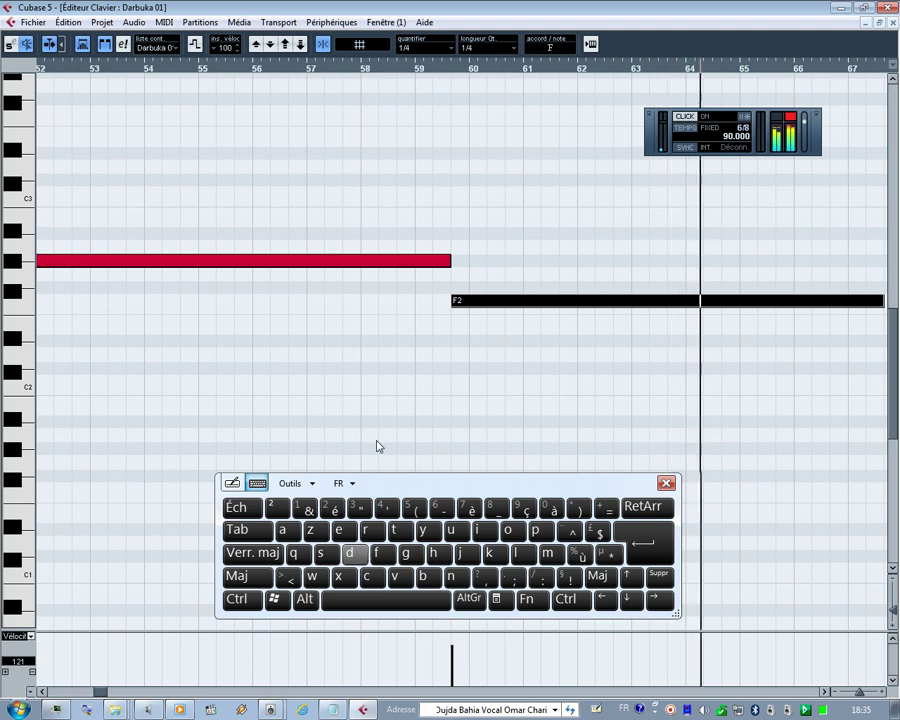
- Duplicate the F2 note twice in a row, keeping the first copy at F2 and raising the second copy to F#2
click(250, 604)
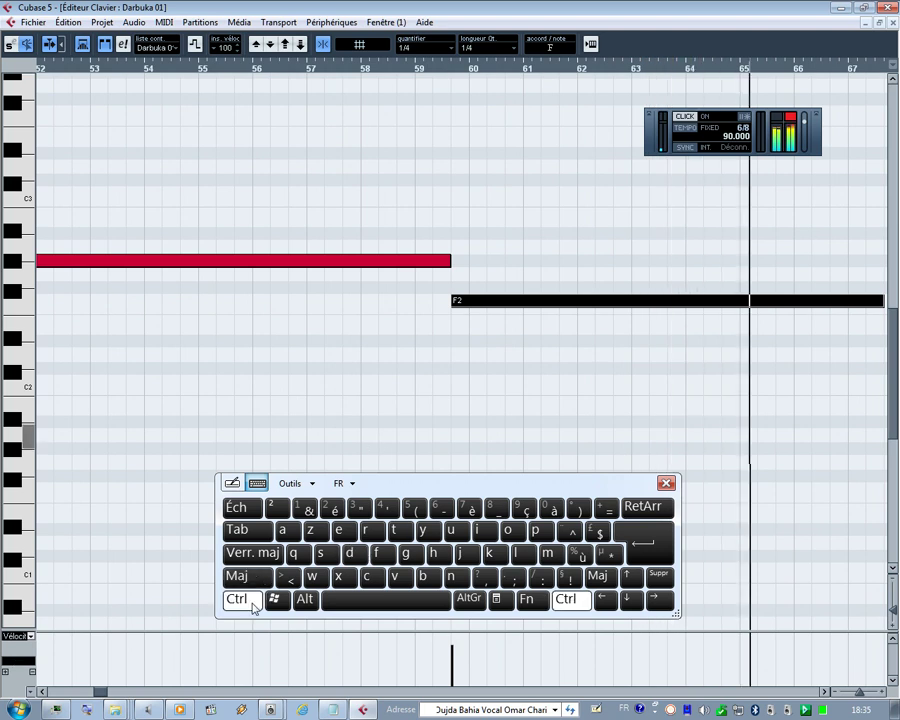
click(361, 556)
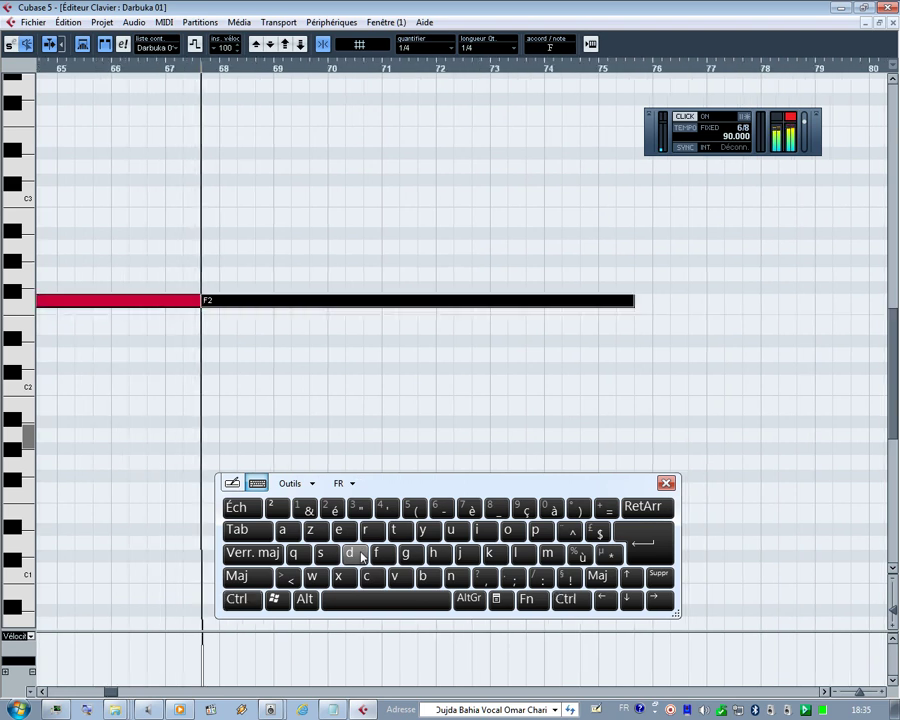
key(Up)
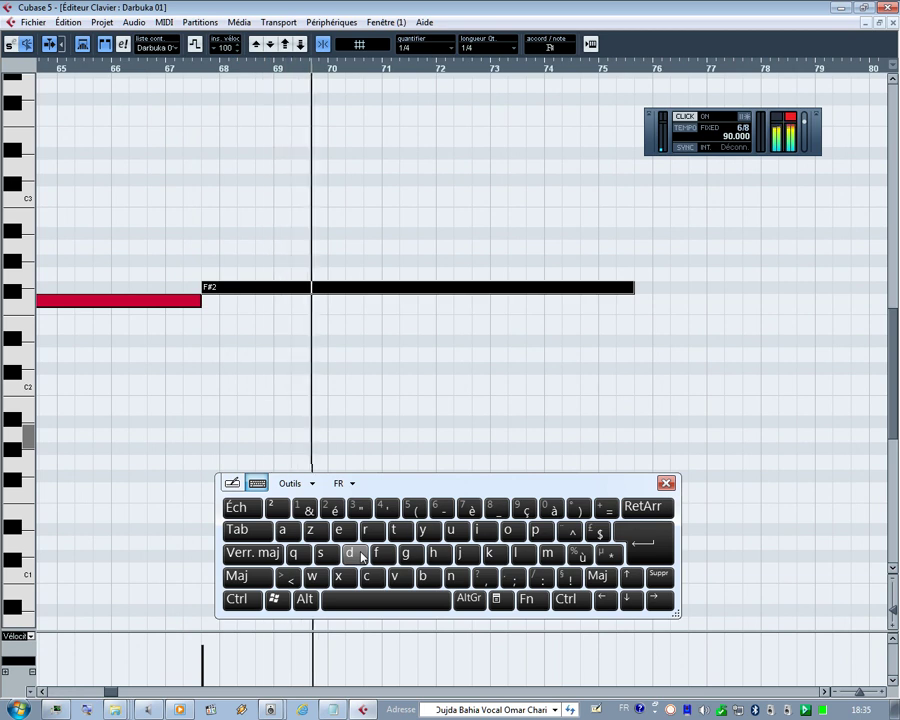
key(Down)
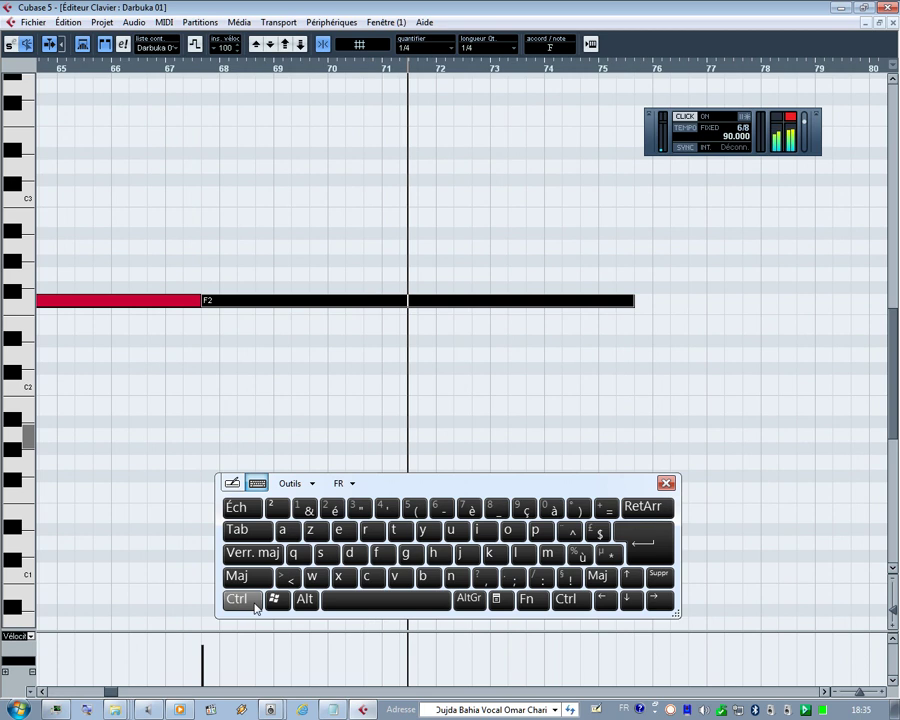
click(355, 555)
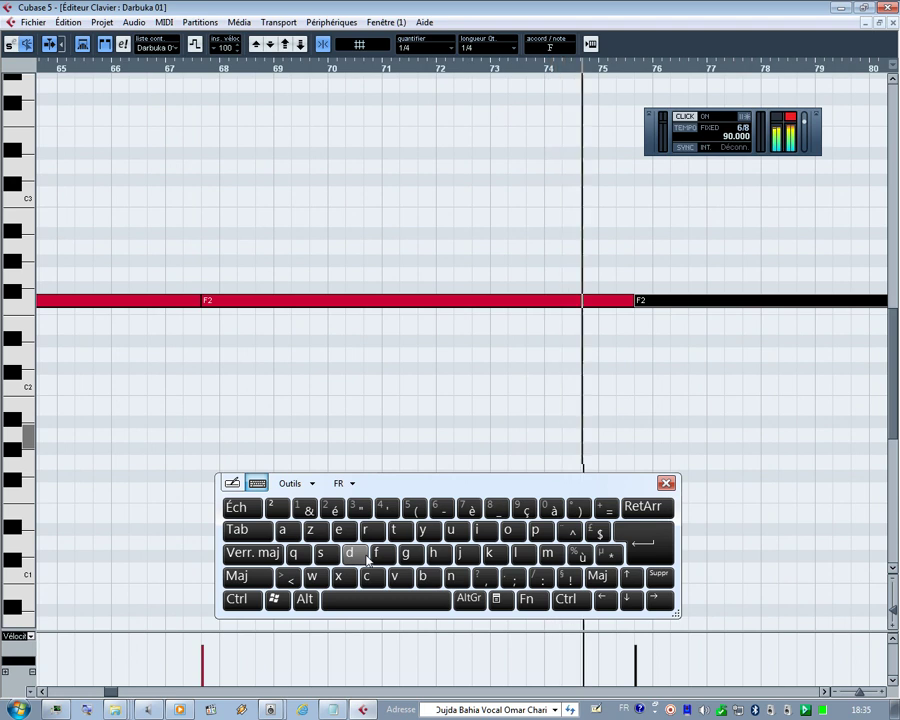
key(Up)
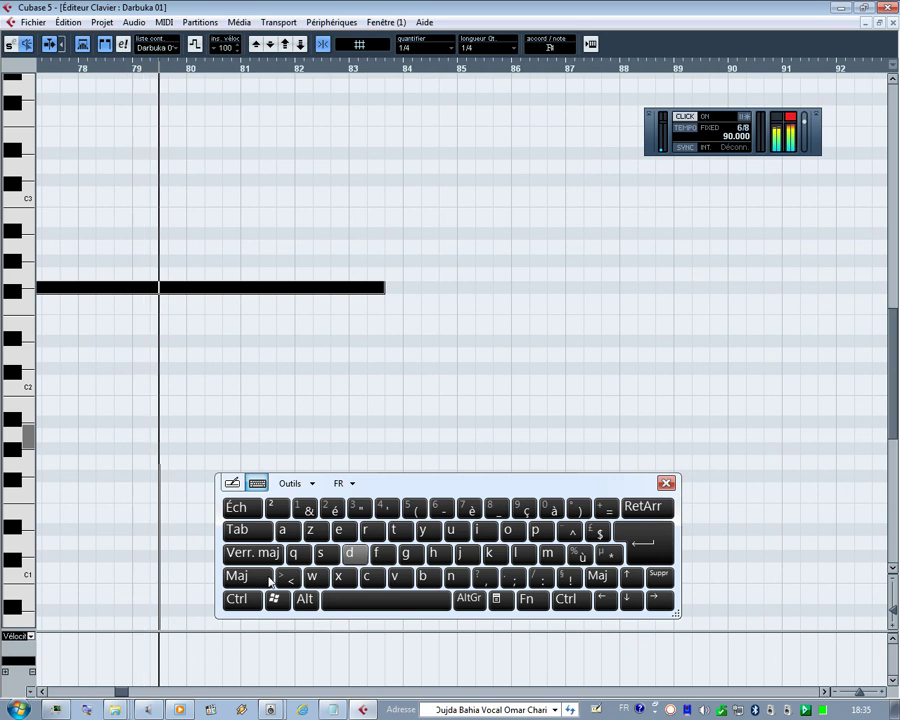
- Duplicate the F#2 note directly after itself and raise the copy to G#2
click(238, 600)
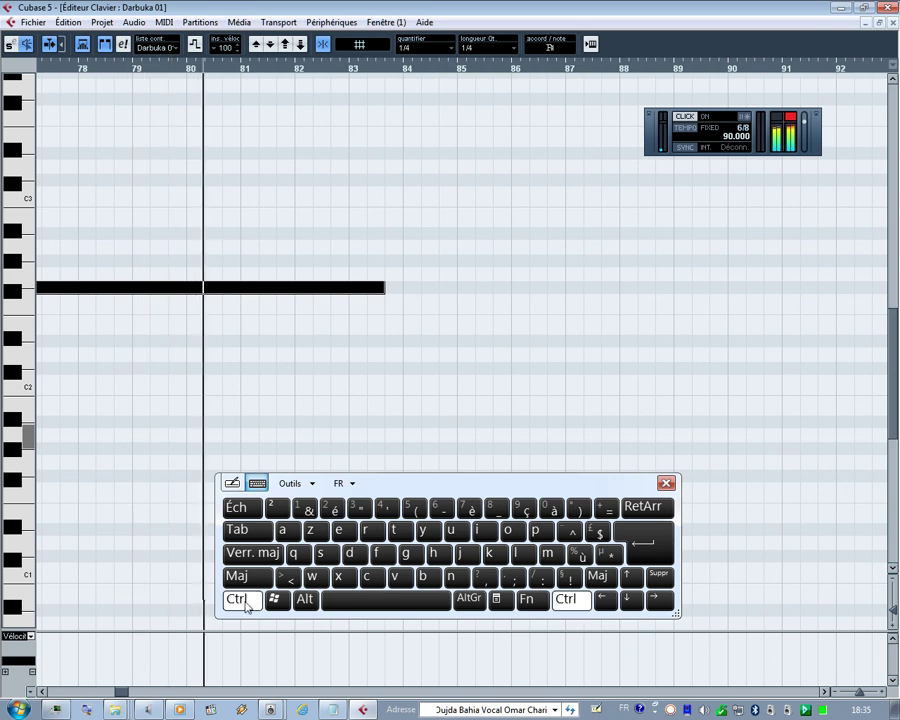
click(352, 554)
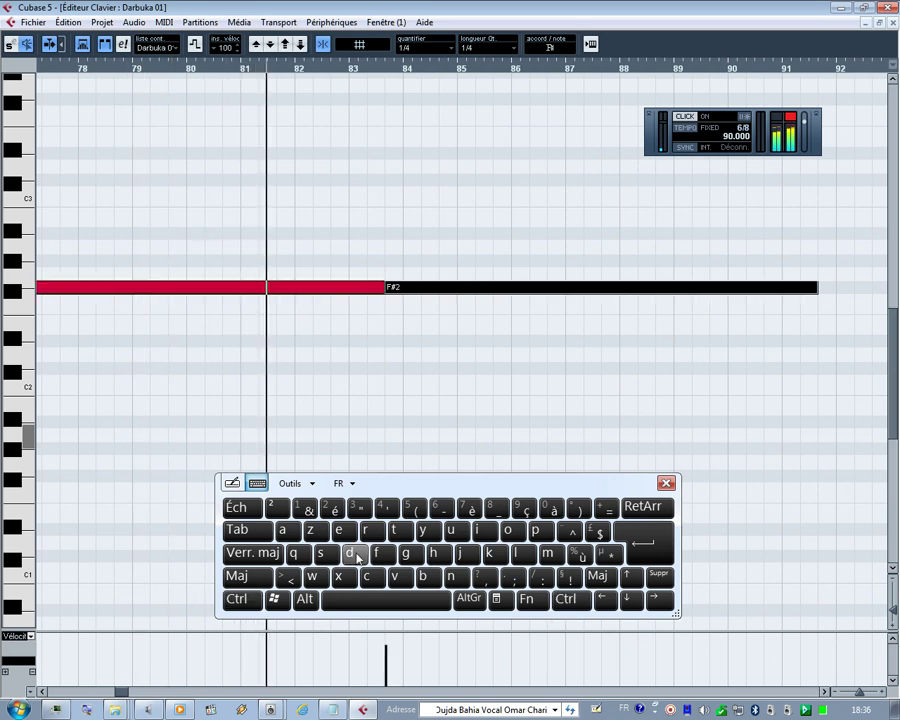
key(Up)
key(Up)
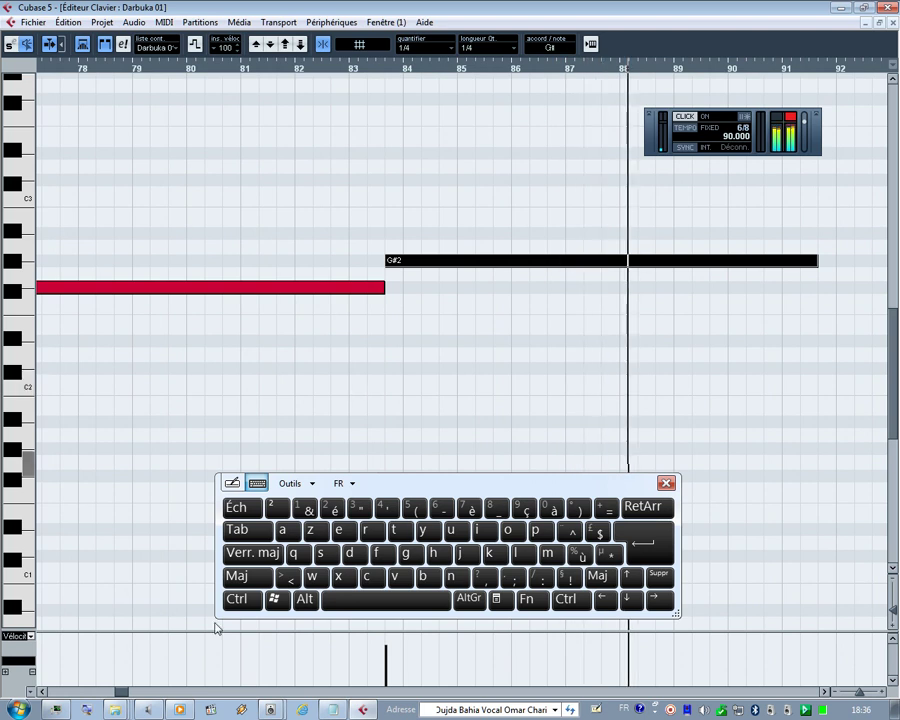
- Duplicate the G#2 note and raise the copy to A2, and duplicate that A2 note and raise its copy to A#2
click(237, 599)
click(350, 553)
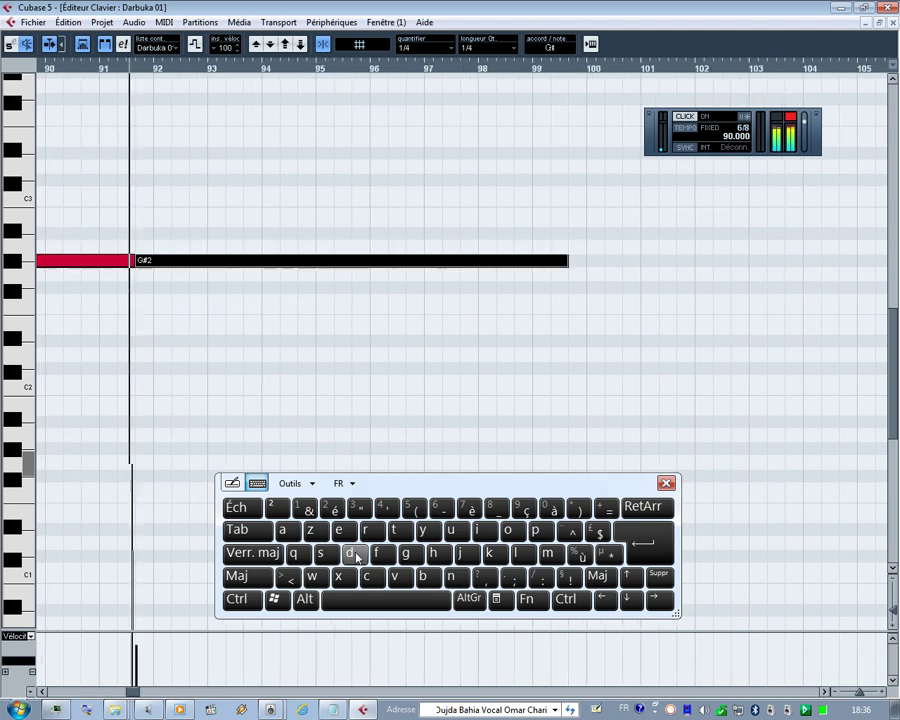
key(Up)
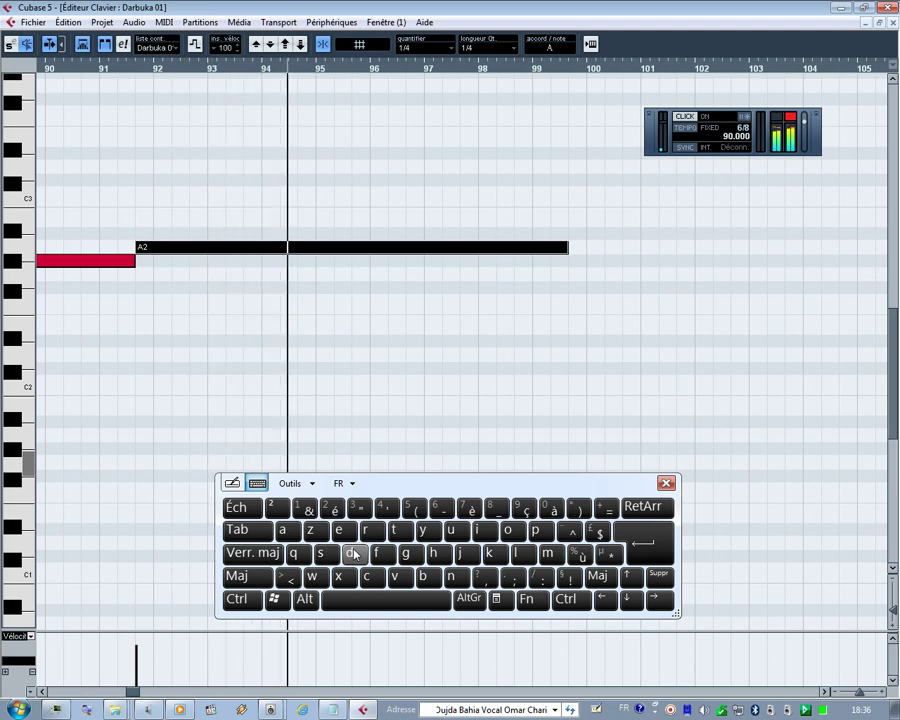
click(237, 599)
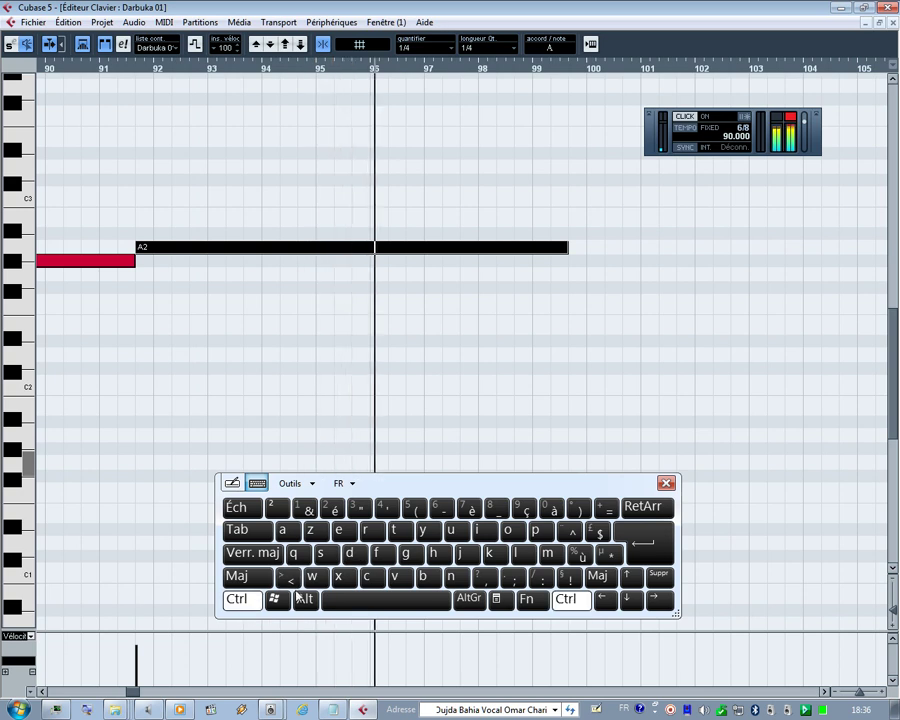
click(352, 554)
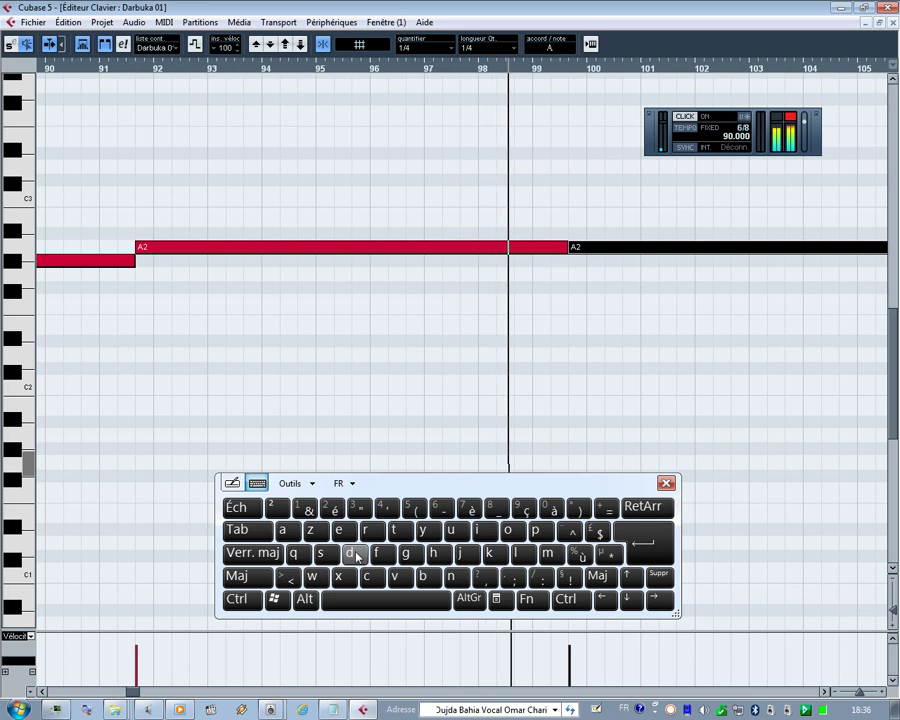
key(Up)
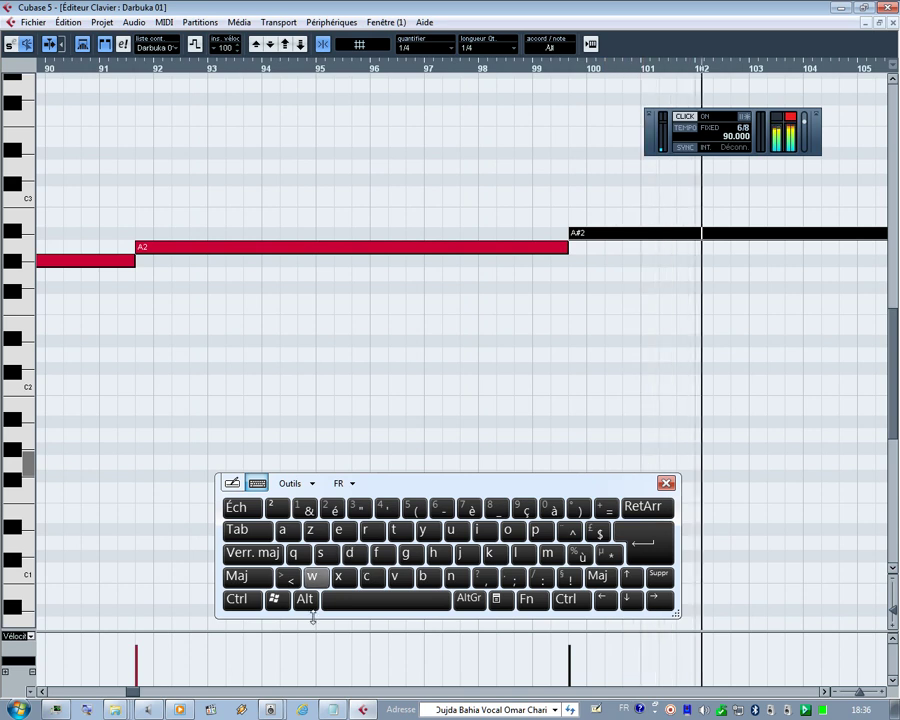
- Duplicate the A#2 note twice in a row and save the project
click(240, 599)
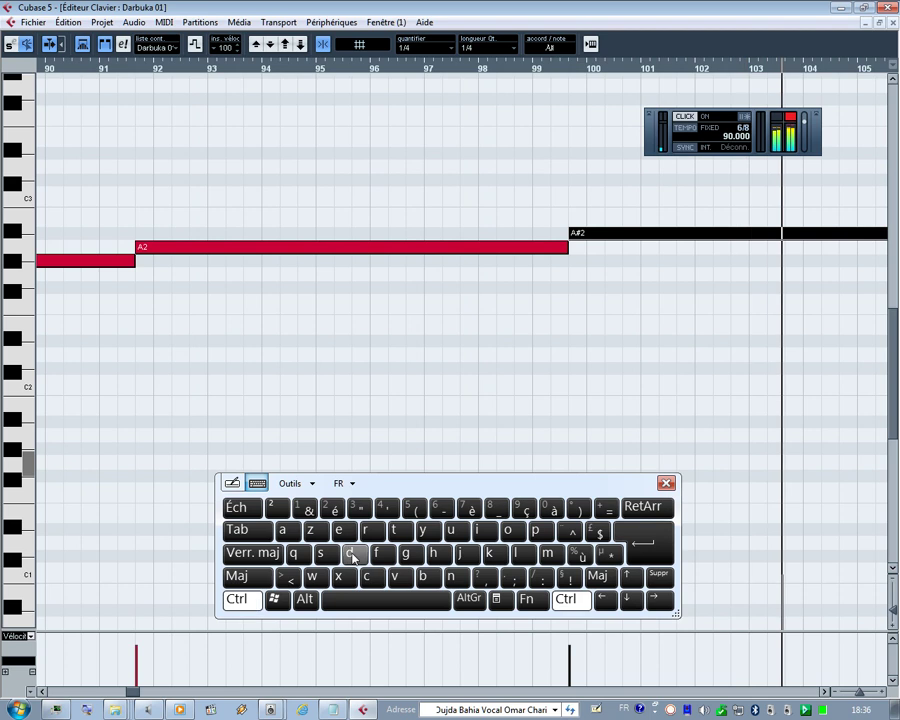
click(351, 554)
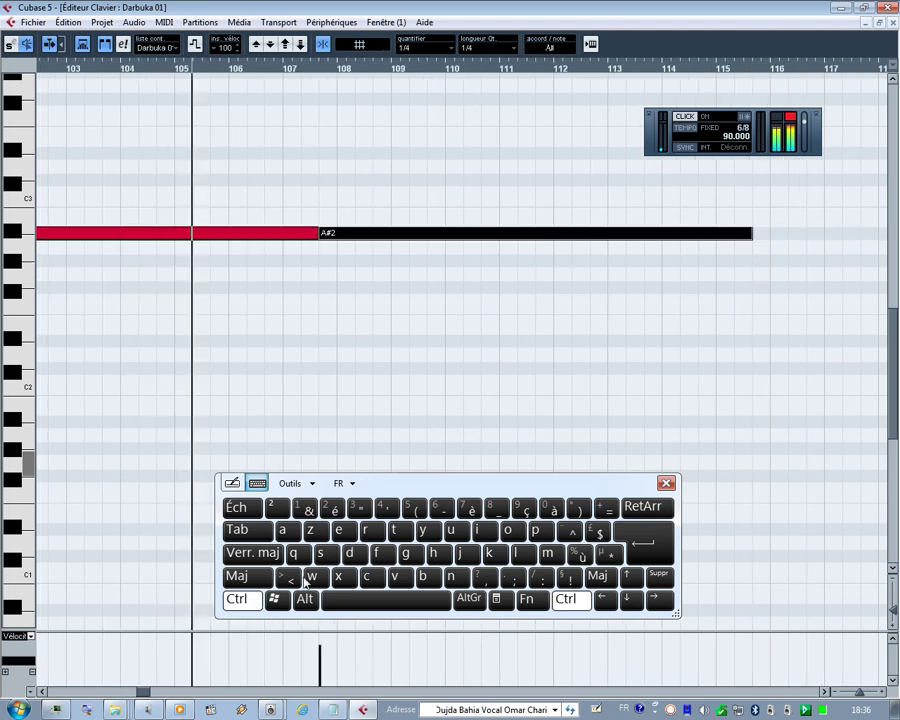
click(352, 555)
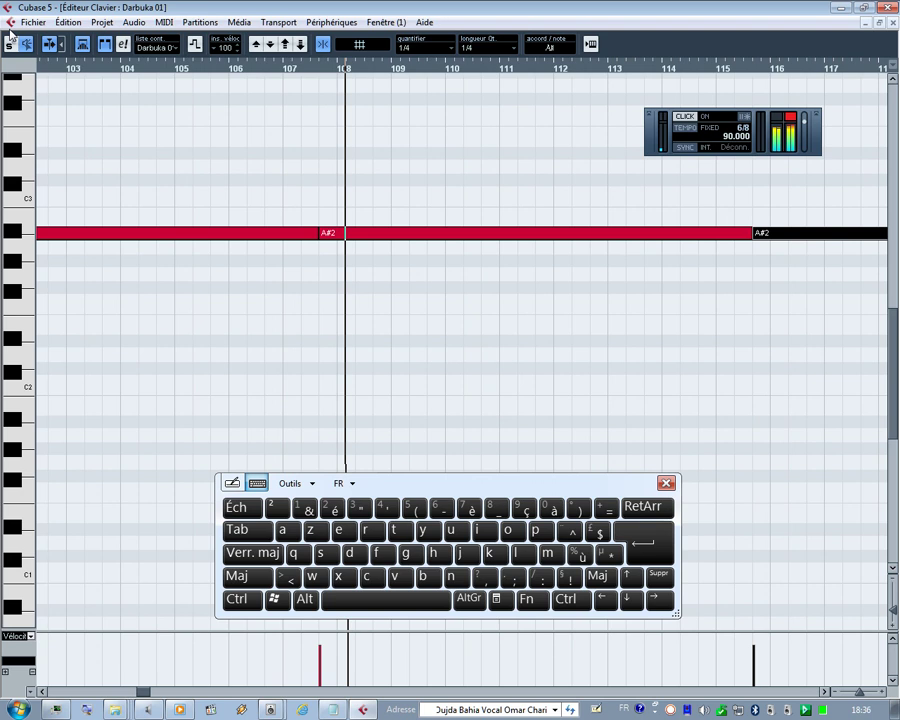
click(28, 22)
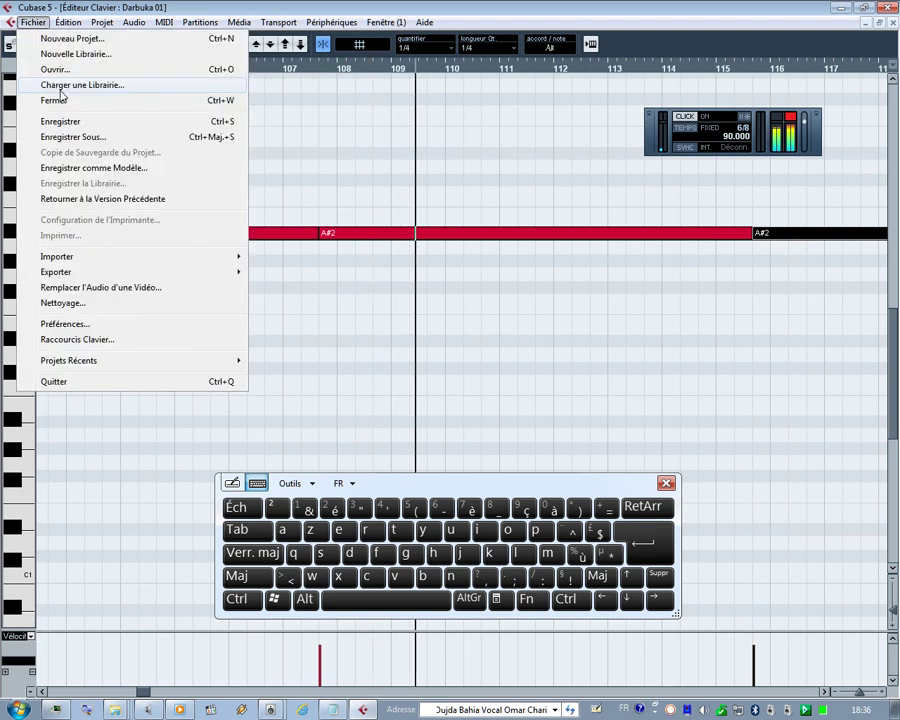
click(97, 121)
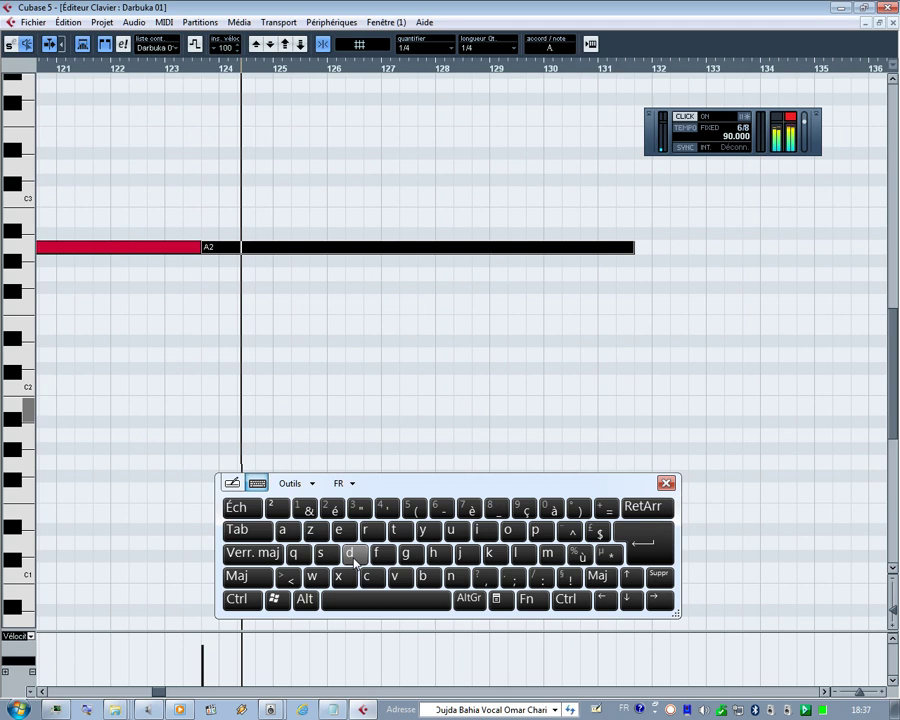
- Lower the A2 note starting just before bar 124 to G#2, duplicate it, and raise the copy to A2
key(Down)
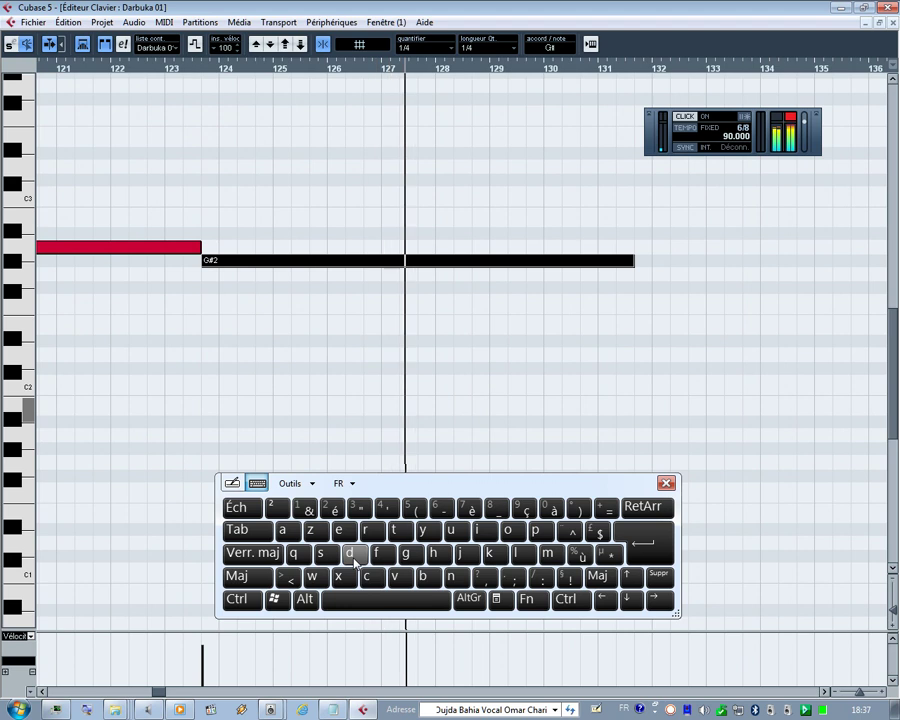
click(234, 598)
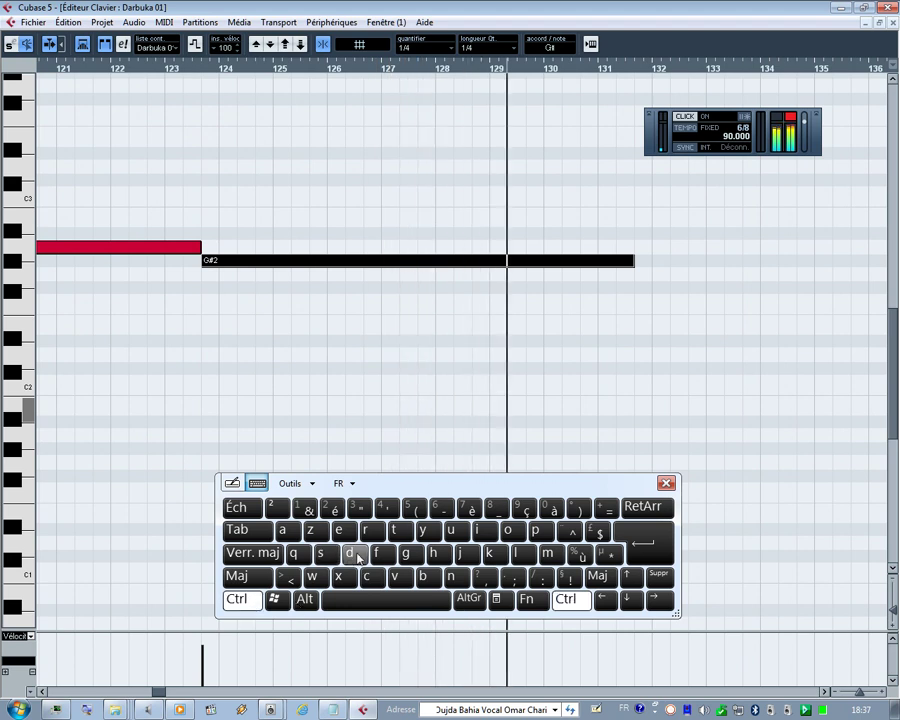
click(352, 553)
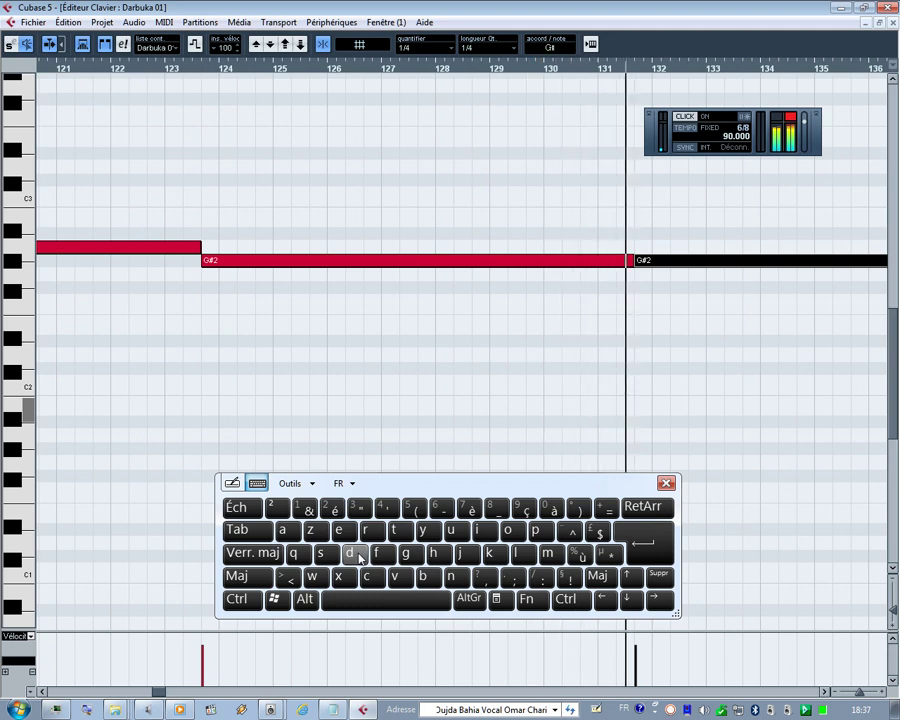
key(Up)
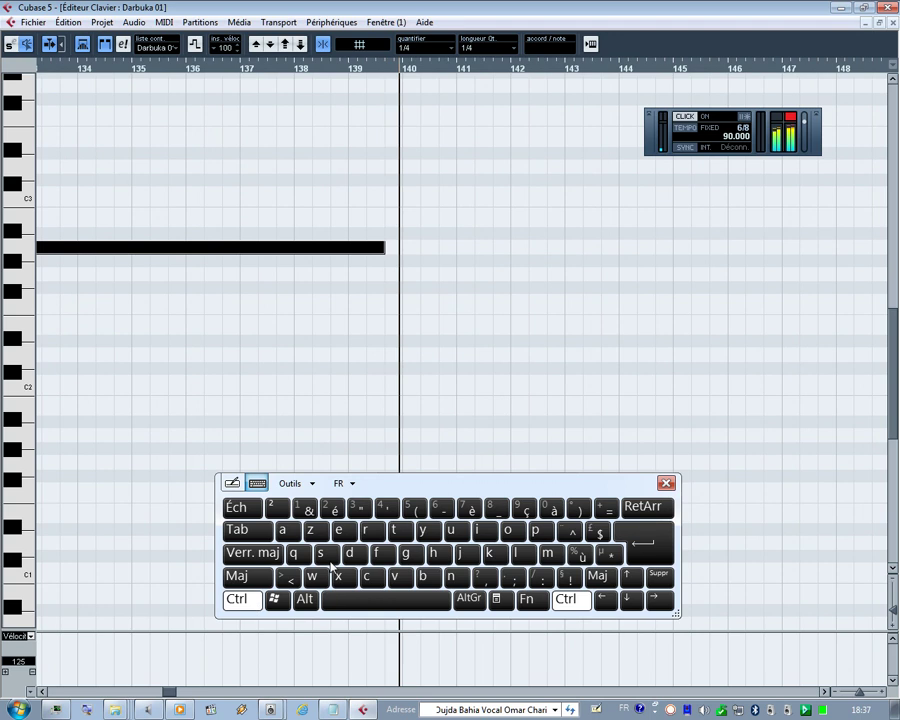
- Duplicate the A2 note so the copy starts just before bar 140, raise it to B2, and replay from just after bar 139
click(368, 70)
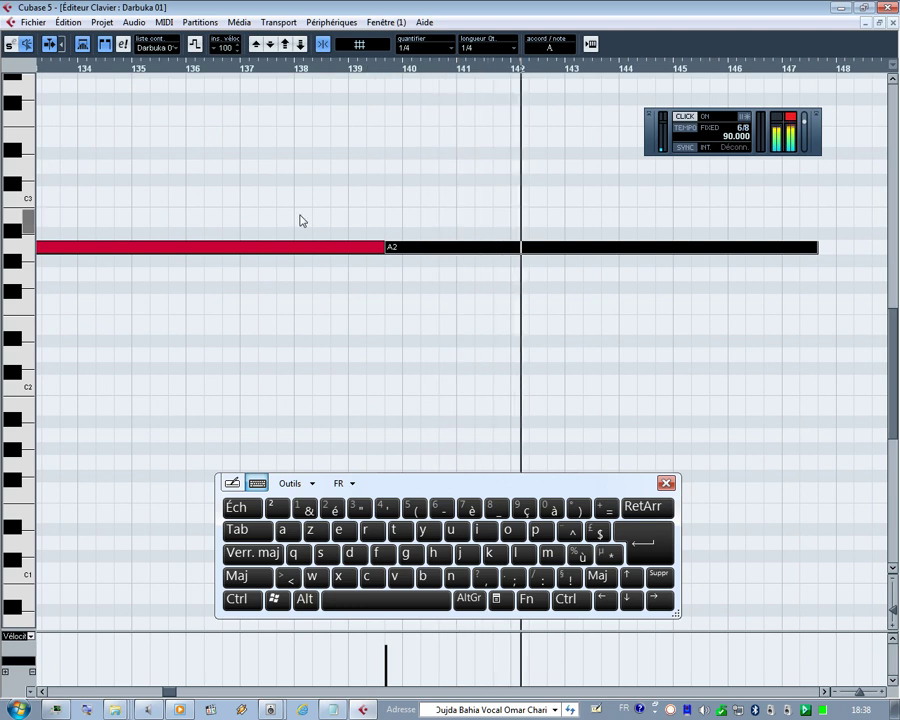
key(Up)
key(Up)
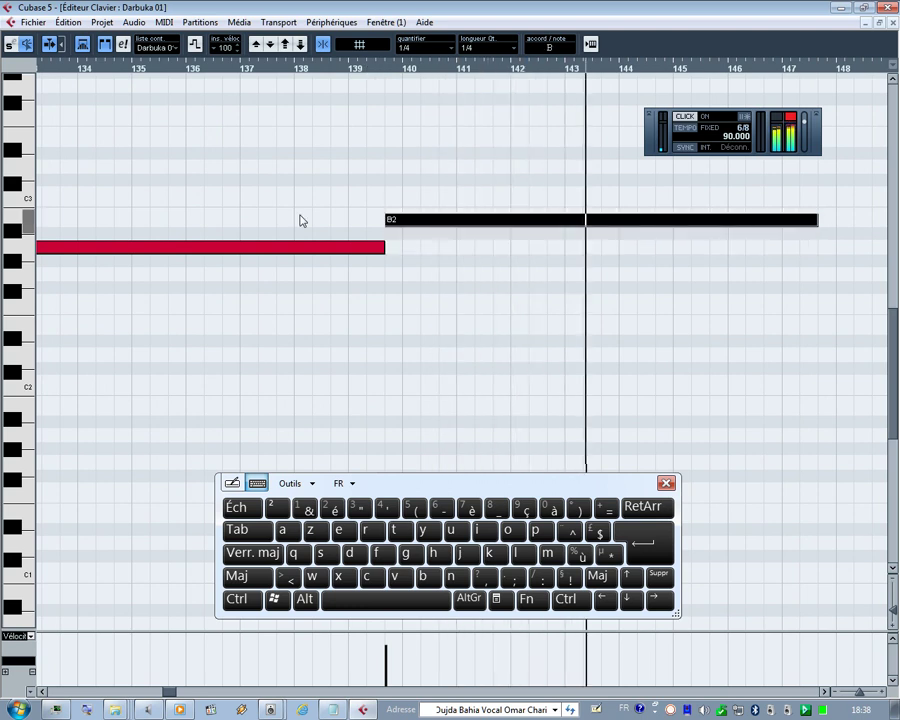
click(366, 68)
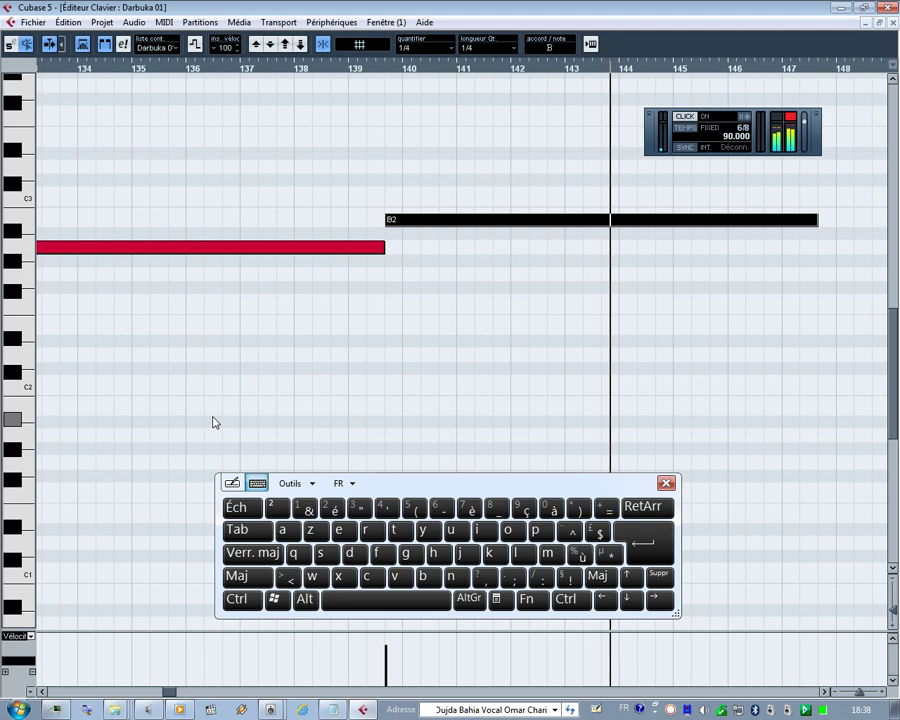
- Duplicate the B2 note directly after itself and lower the copy to A#2
click(247, 600)
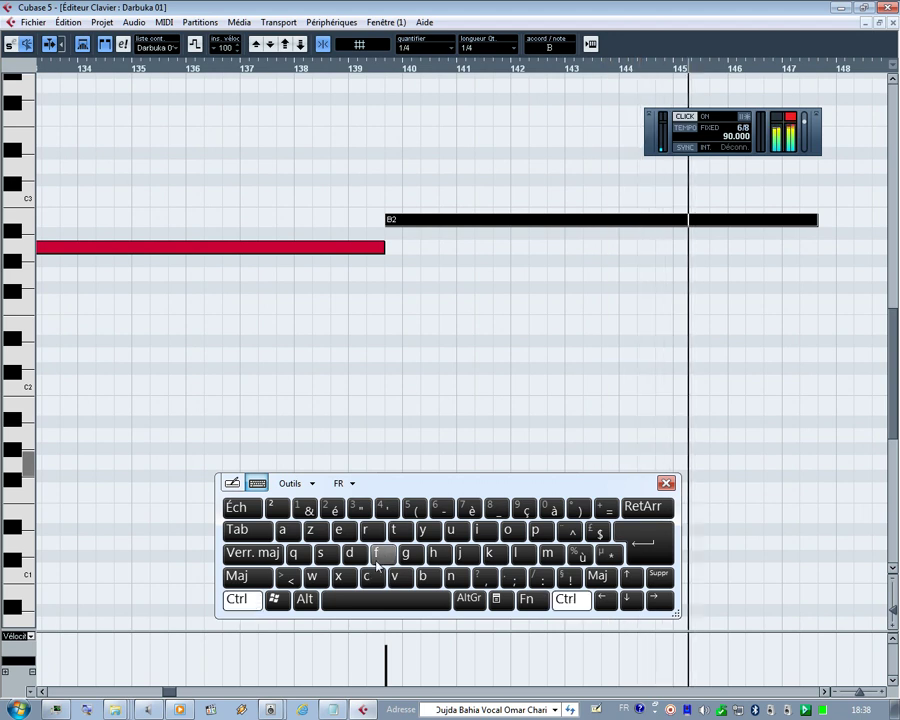
click(353, 555)
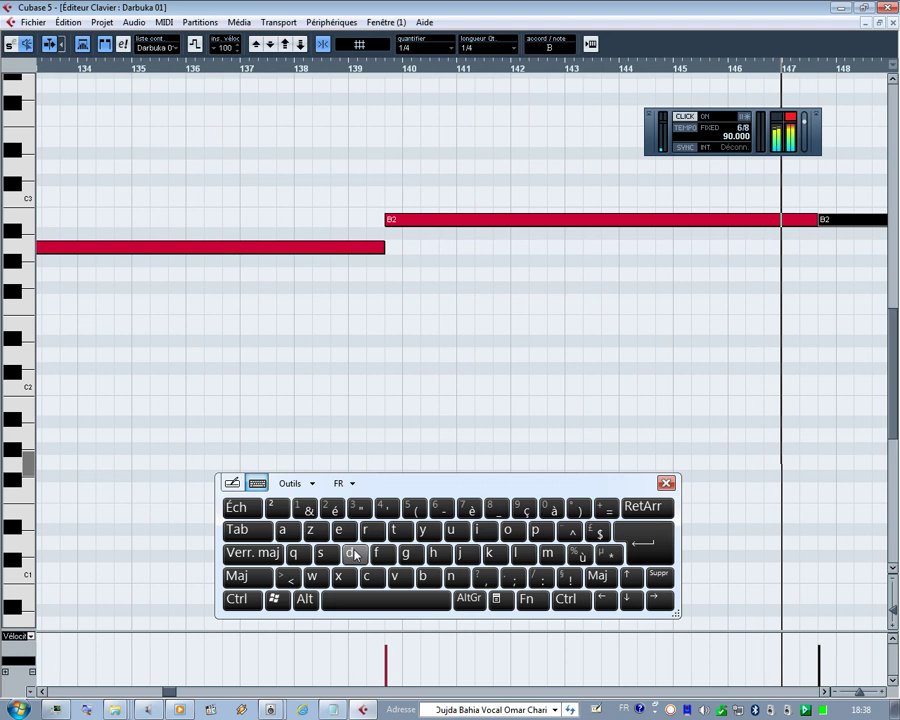
key(Down)
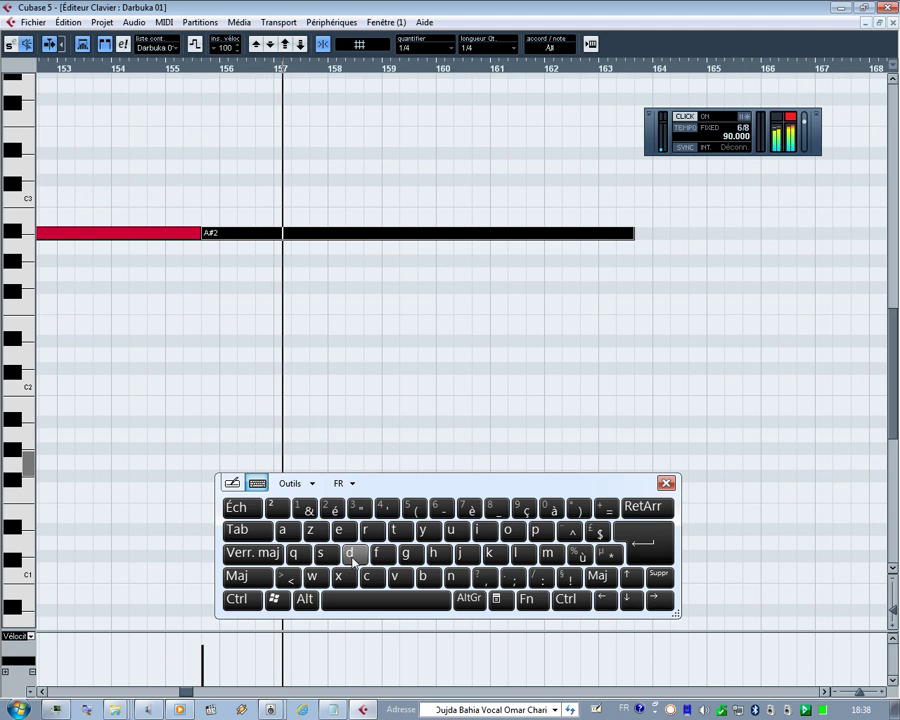
- Raise the A#2 note starting just before bar 156 to B2, duplicate it, and lower the copy to A#2
key(Up)
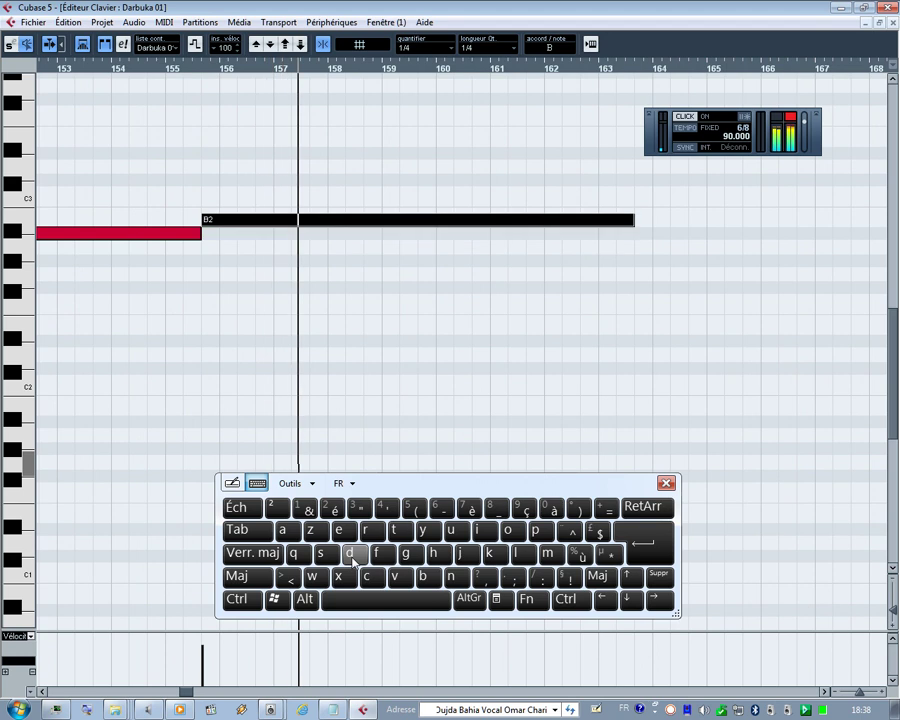
click(237, 598)
click(351, 553)
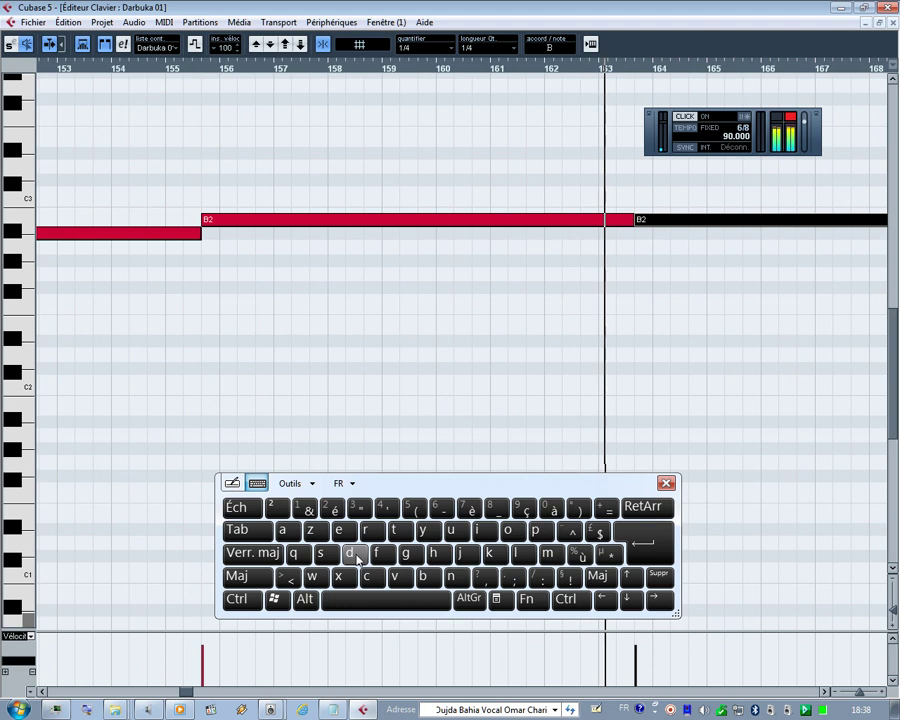
key(Down)
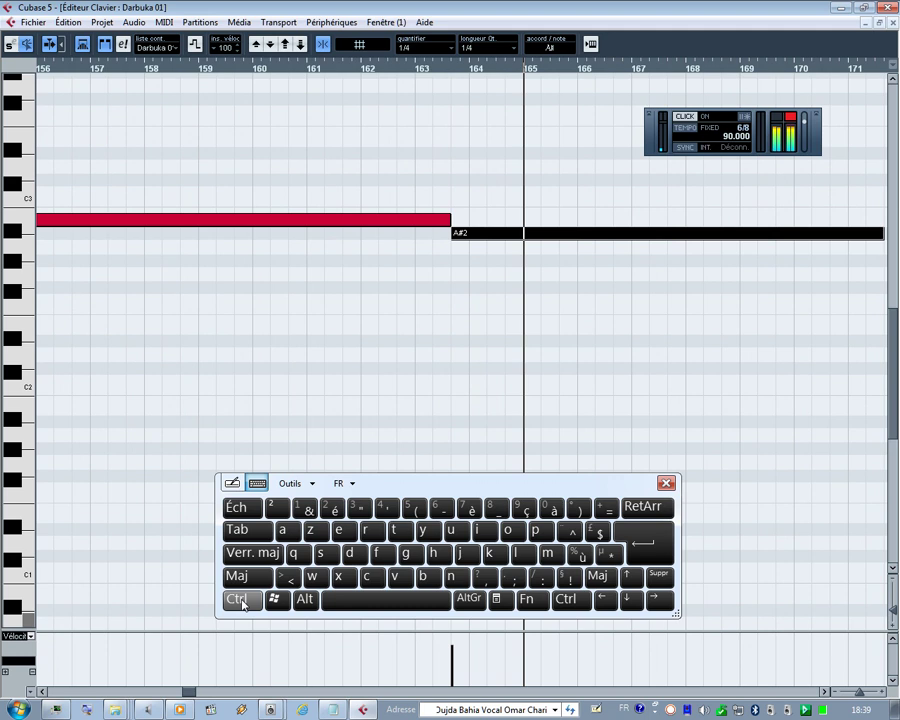
- Duplicate the A#2 note directly after itself and lower the copy, starting just before bar 172, to A2
click(238, 600)
click(352, 553)
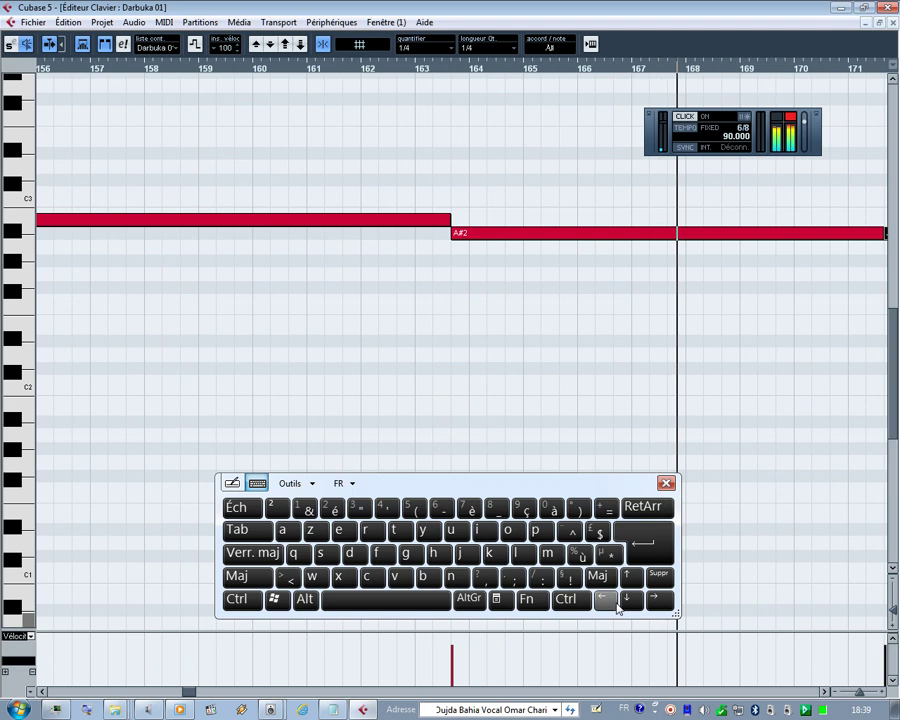
click(617, 607)
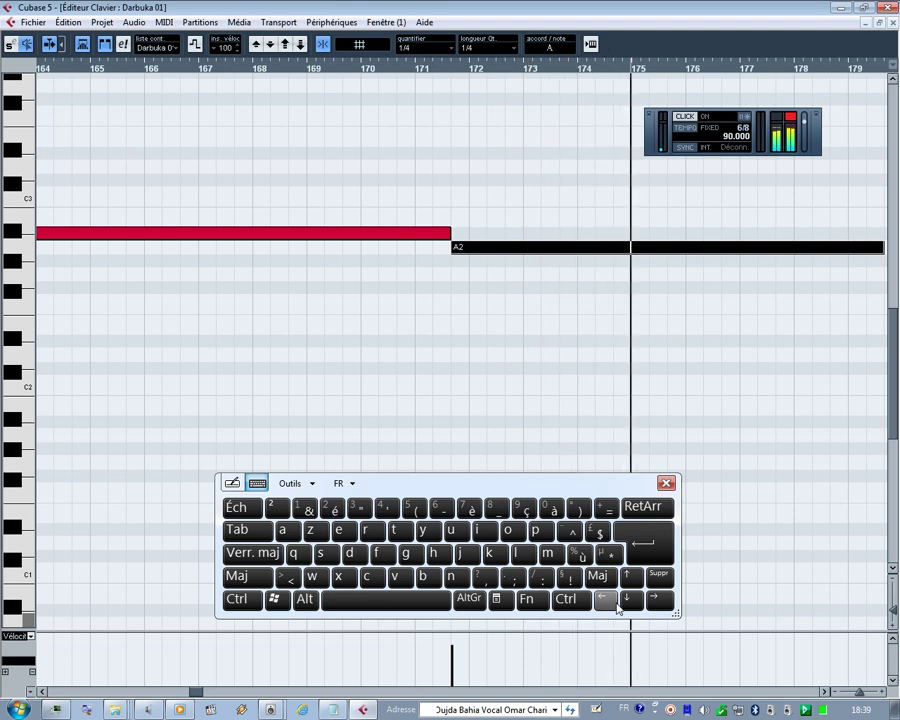
- Duplicate the A2 note directly after itself and raise the copy, starting just before bar 180, to A#2
click(251, 606)
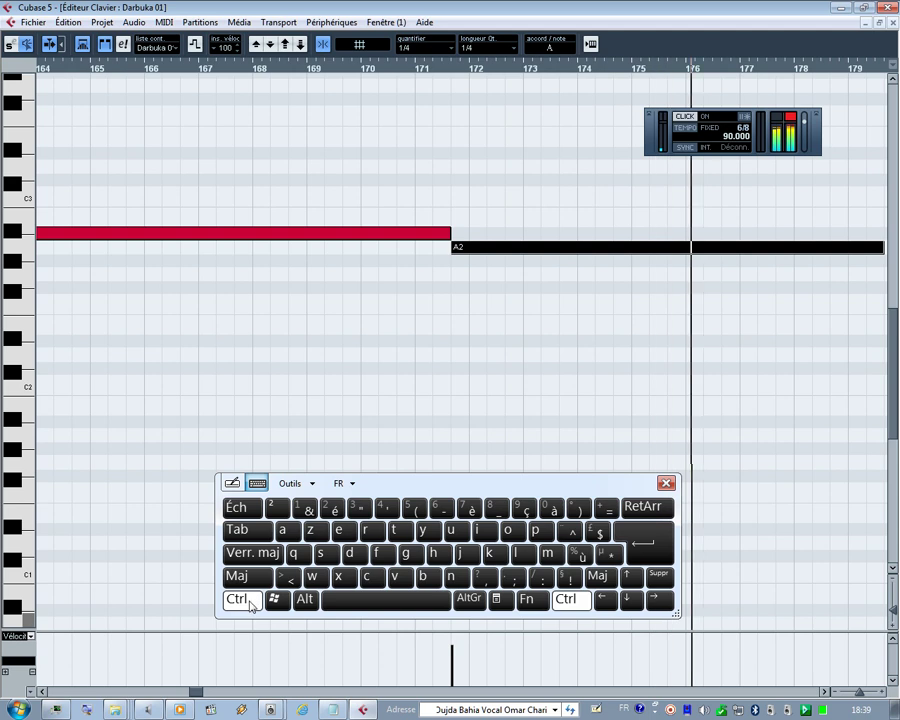
click(351, 554)
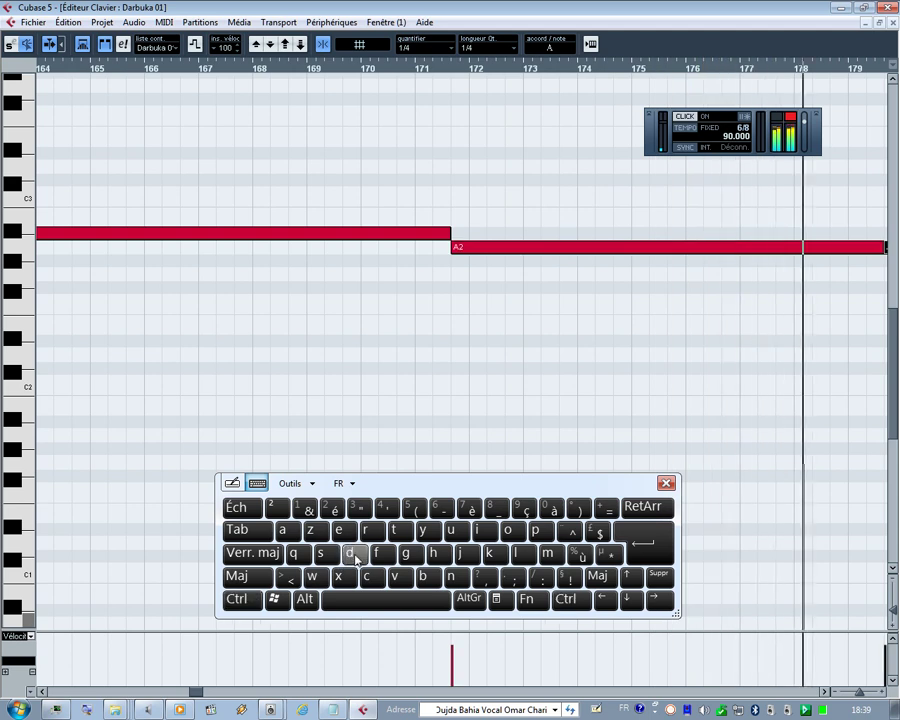
key(Up)
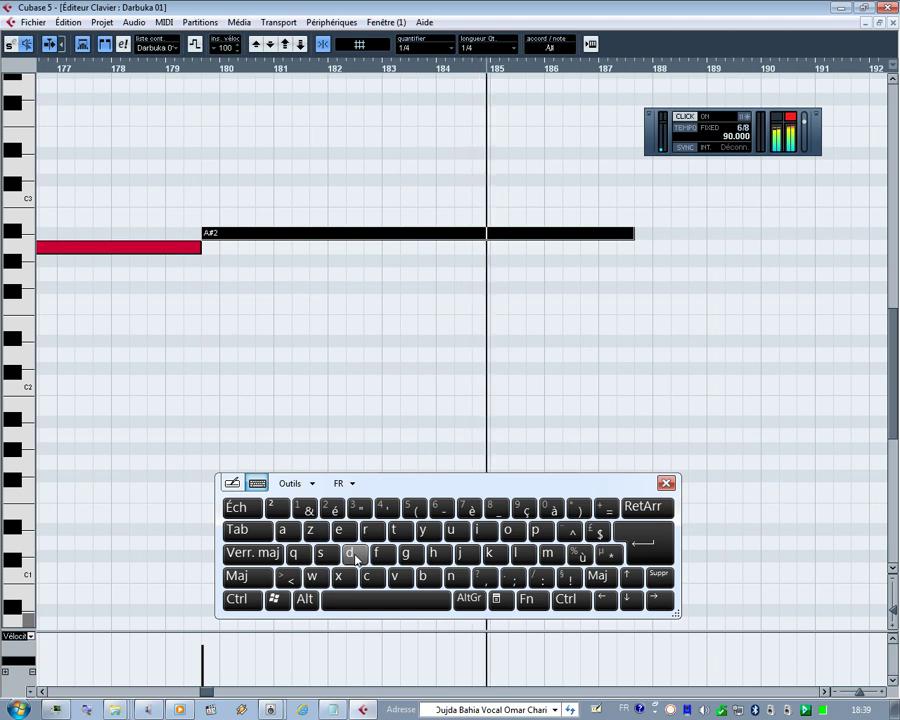
- Duplicate the A#2 note, lower the copy starting just before bar 188 to A2, and duplicate that note once more
click(248, 601)
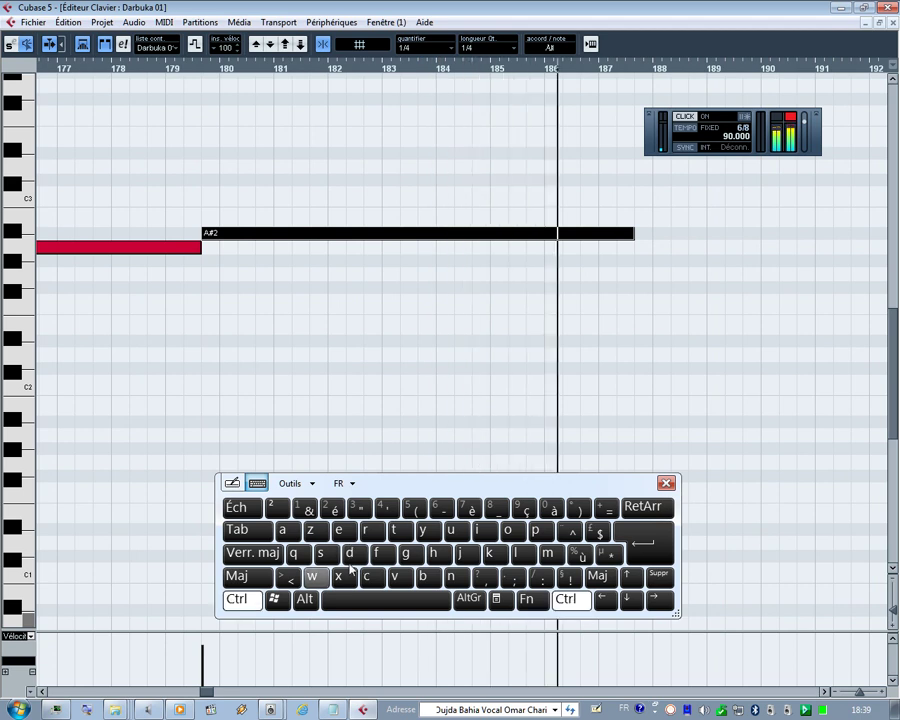
click(350, 555)
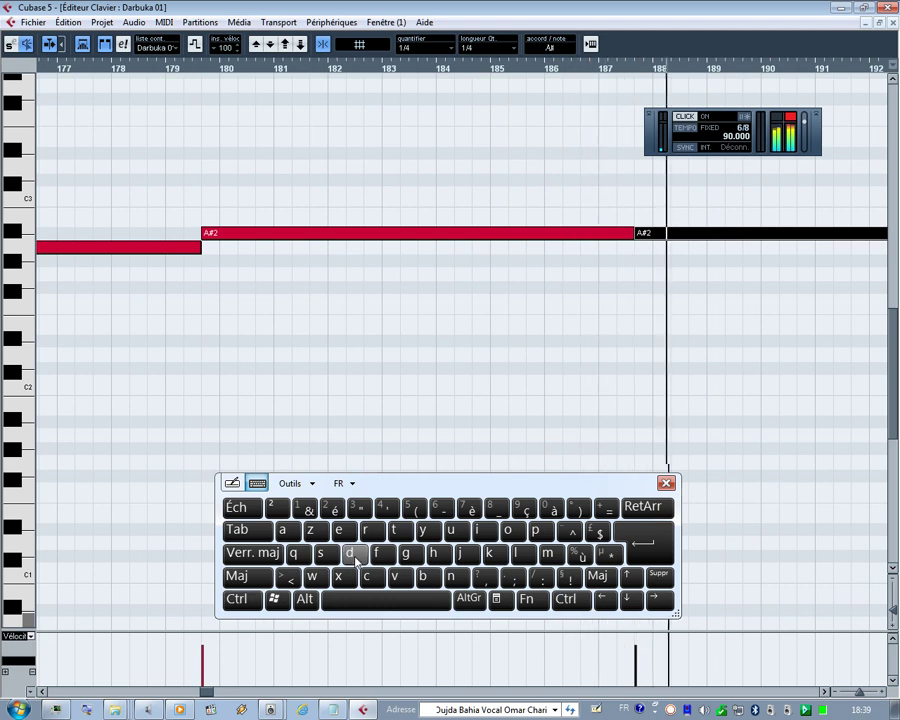
key(Down)
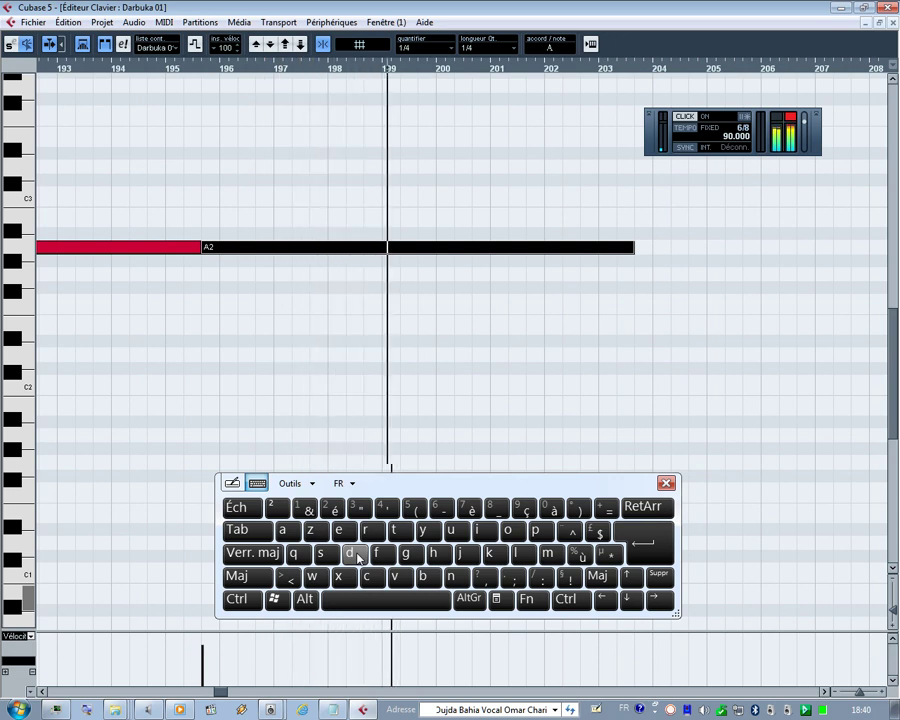
- Lower the A2 note starting just before bar 196 to F#2, duplicate it, and lower the copy to F2
key(Down)
key(Down)
key(Down)
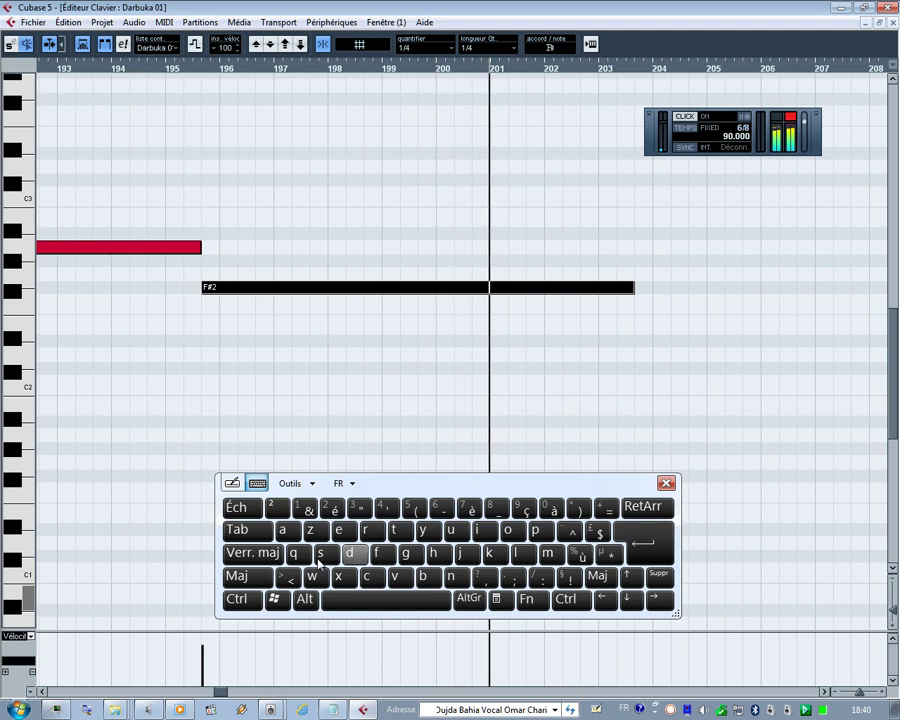
click(236, 598)
click(350, 553)
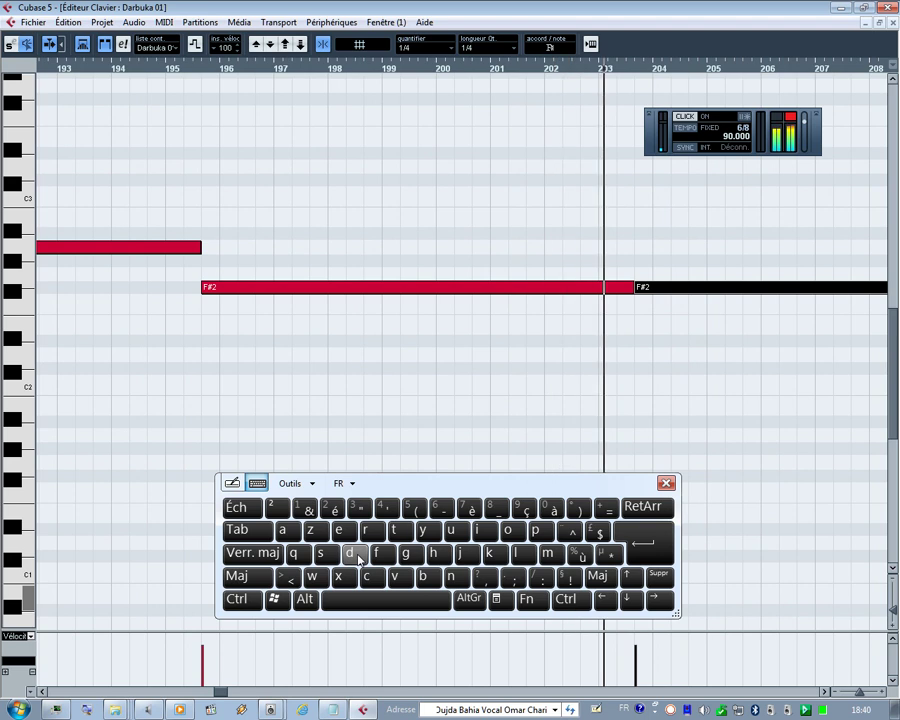
key(Down)
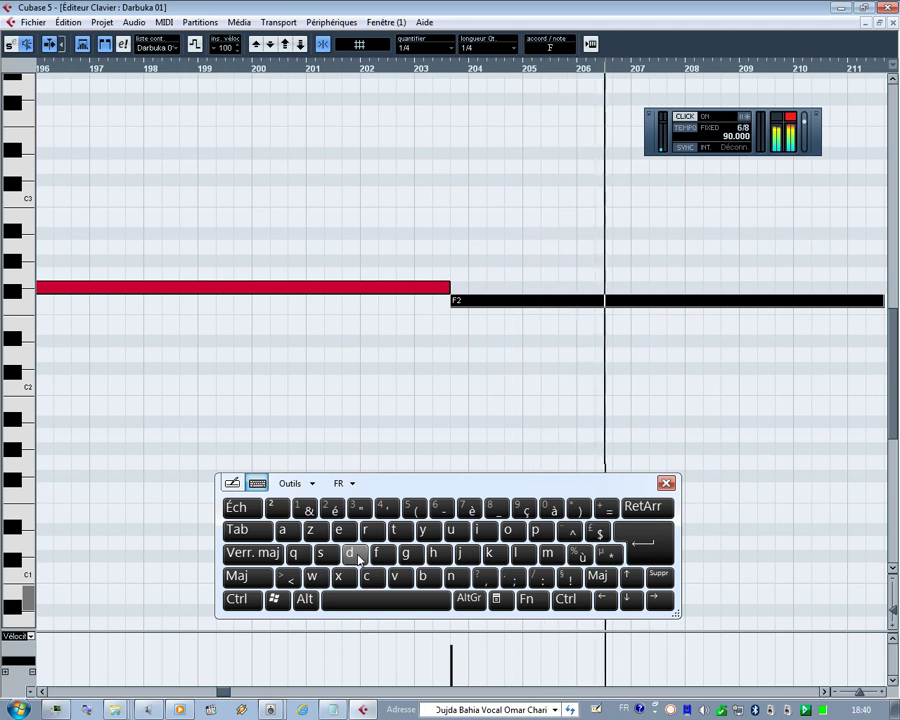
- Duplicate the F2 note directly after itself and raise the copy, starting just before bar 212, to A#2
click(253, 606)
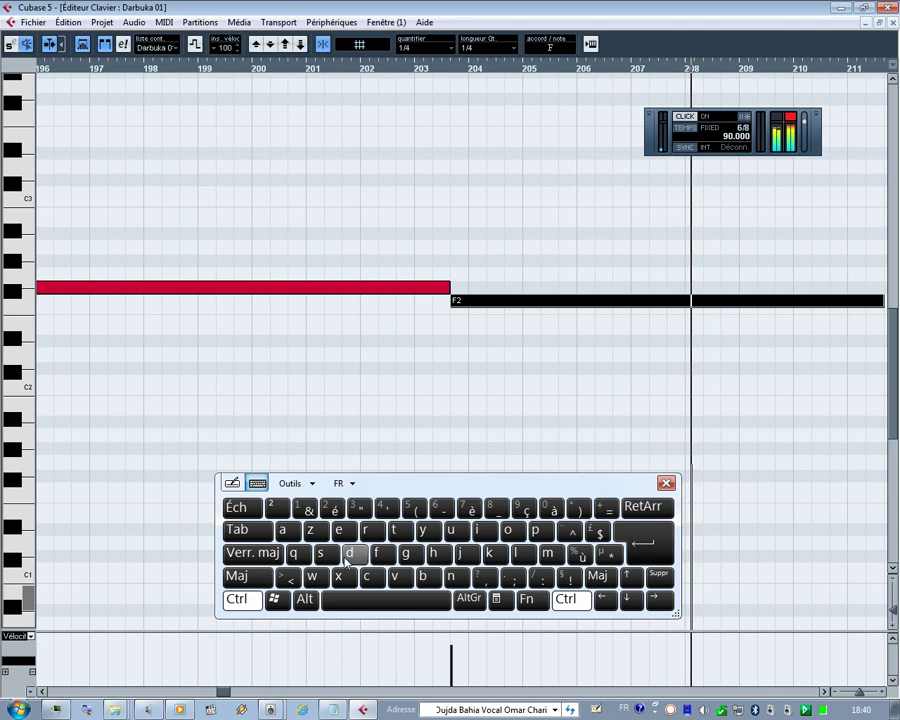
click(352, 554)
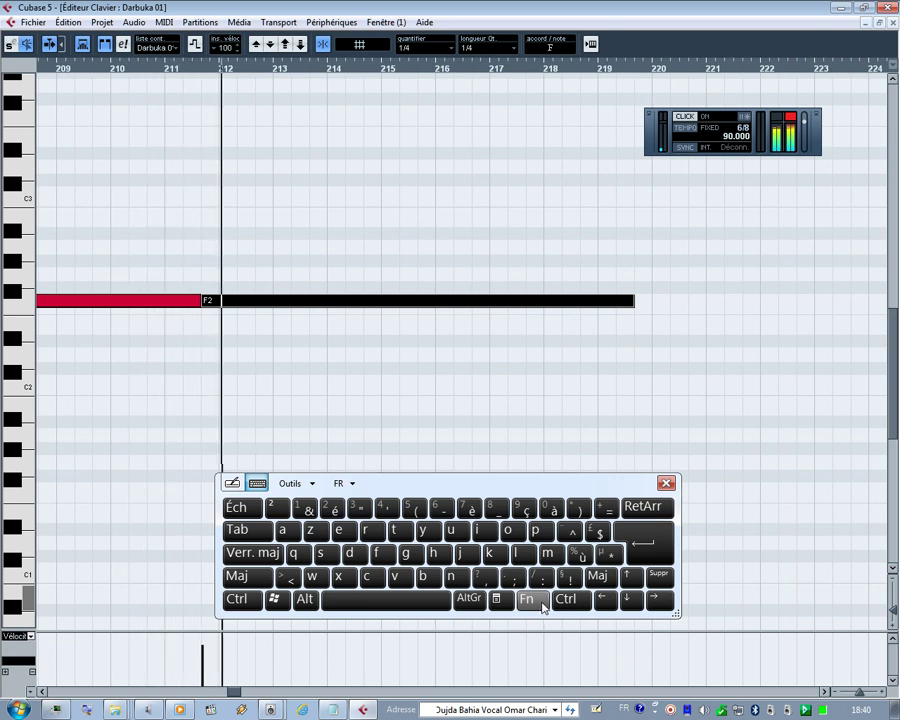
key(Up)
key(Up)
key(Up)
key(Up)
key(Up)
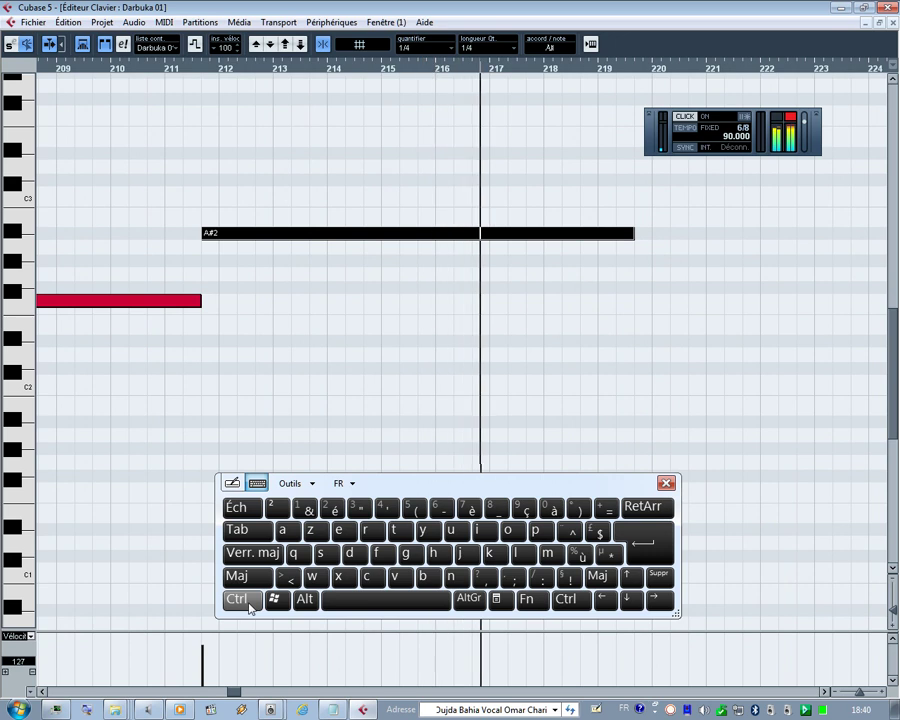
- Duplicate the A#2 note directly after itself and raise the copy, starting just before bar 220, to B2
click(249, 605)
click(352, 554)
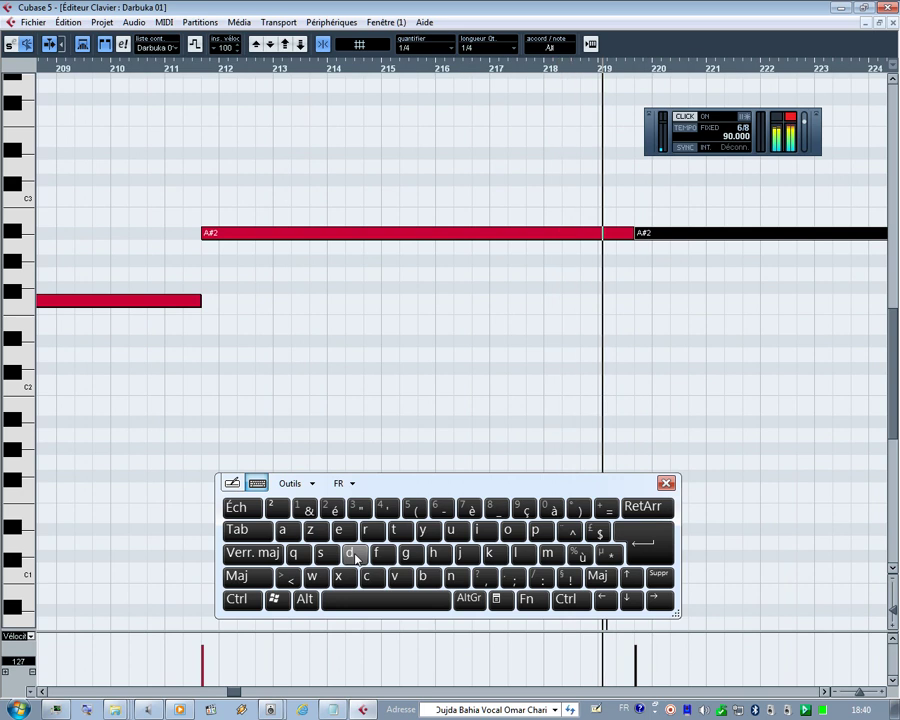
key(Up)
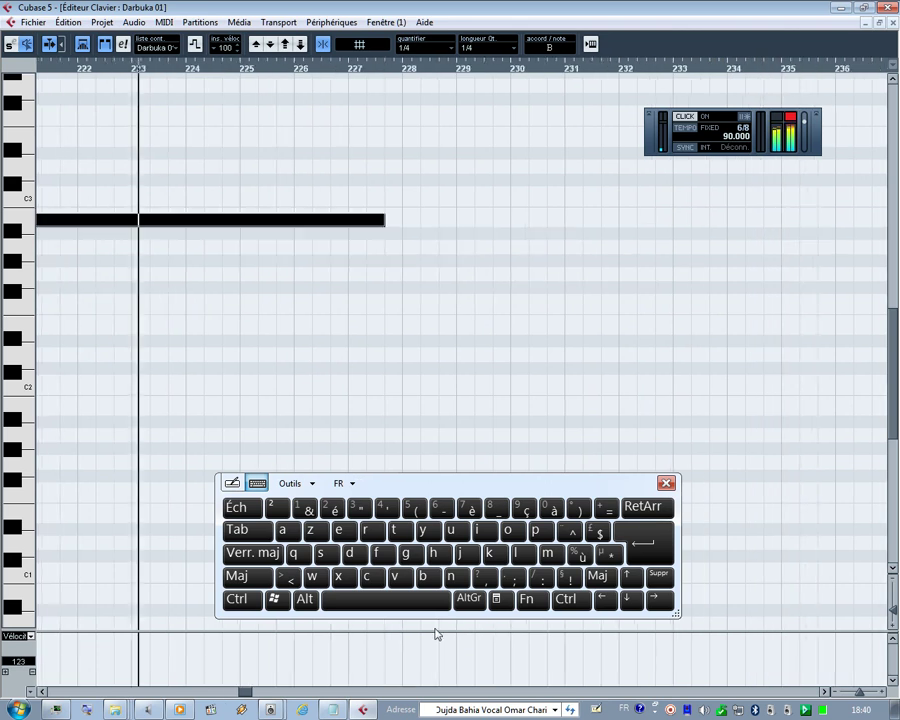
- Duplicate the B2 note directly after itself and lower the copy, starting just before bar 228, to A#2
click(253, 601)
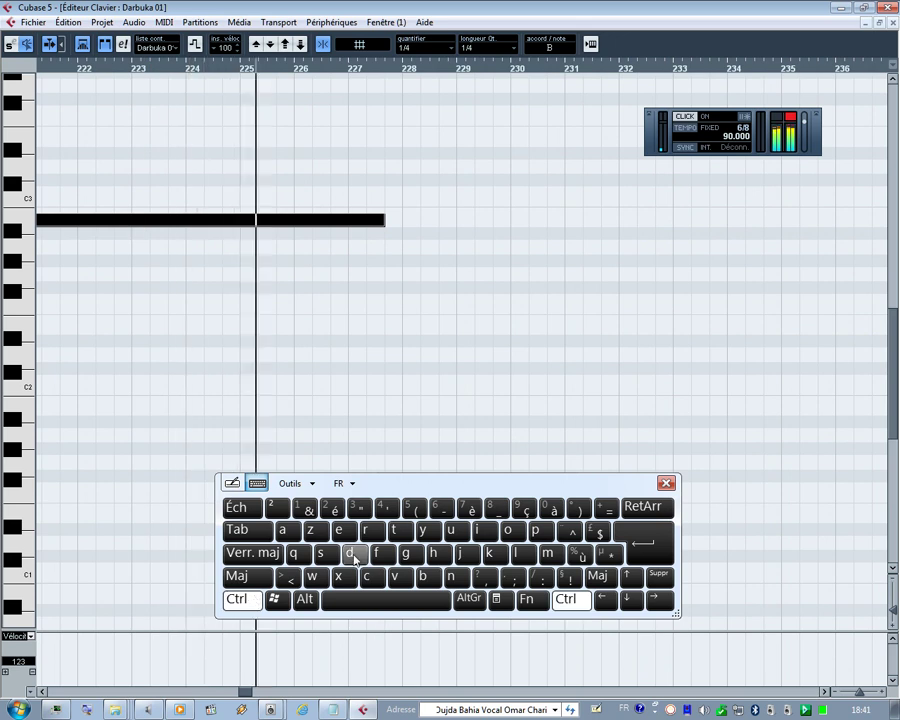
click(352, 553)
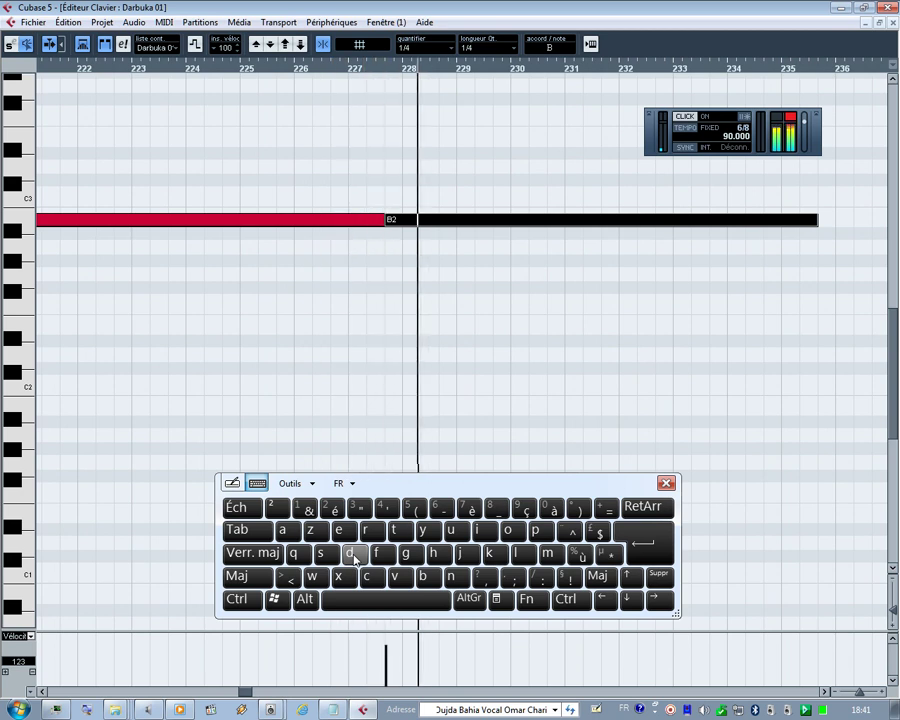
key(Down)
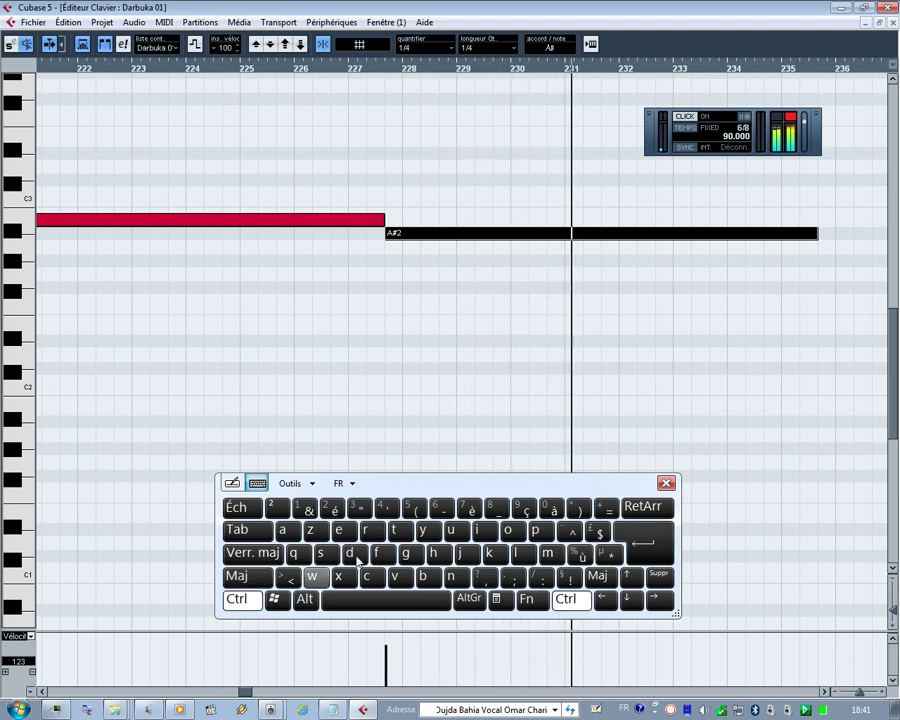
- Duplicate the A#2 note directly after itself and raise the copy, starting just before bar 236, to B2
click(352, 554)
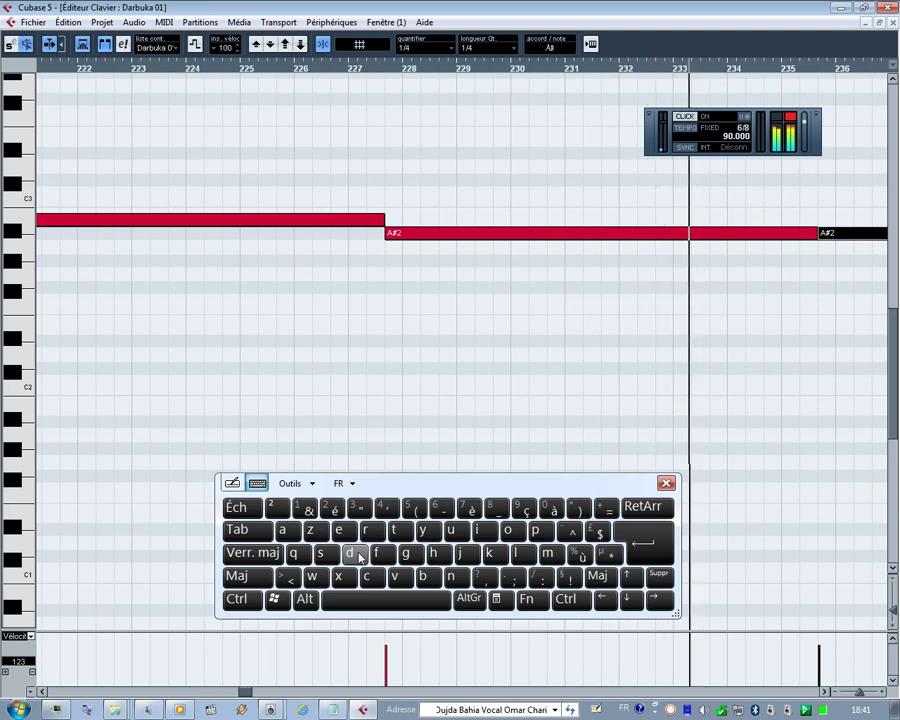
key(Up)
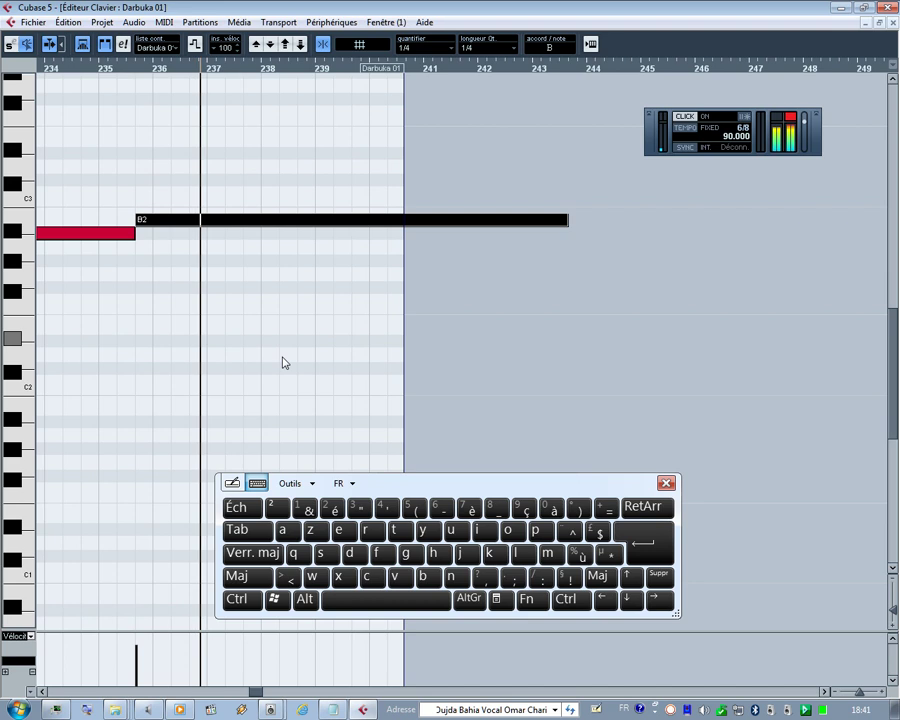
- Shorten the last B2 note with the Draw tool so it ends at bar 240, inside the Darbuka 01 part
right_click(282, 363)
click(292, 365)
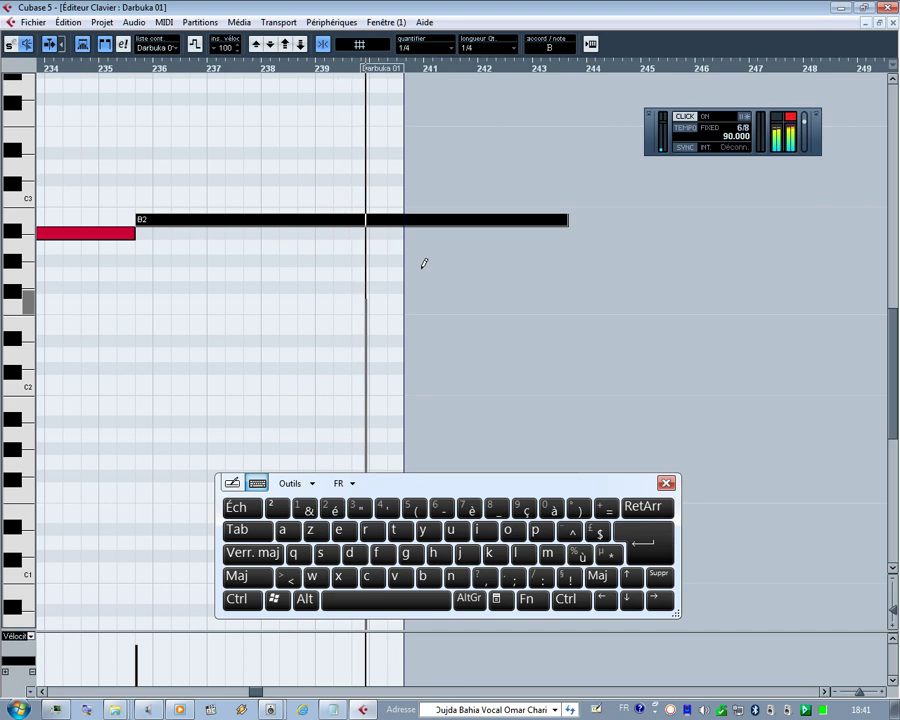
drag(376, 215, 371, 217)
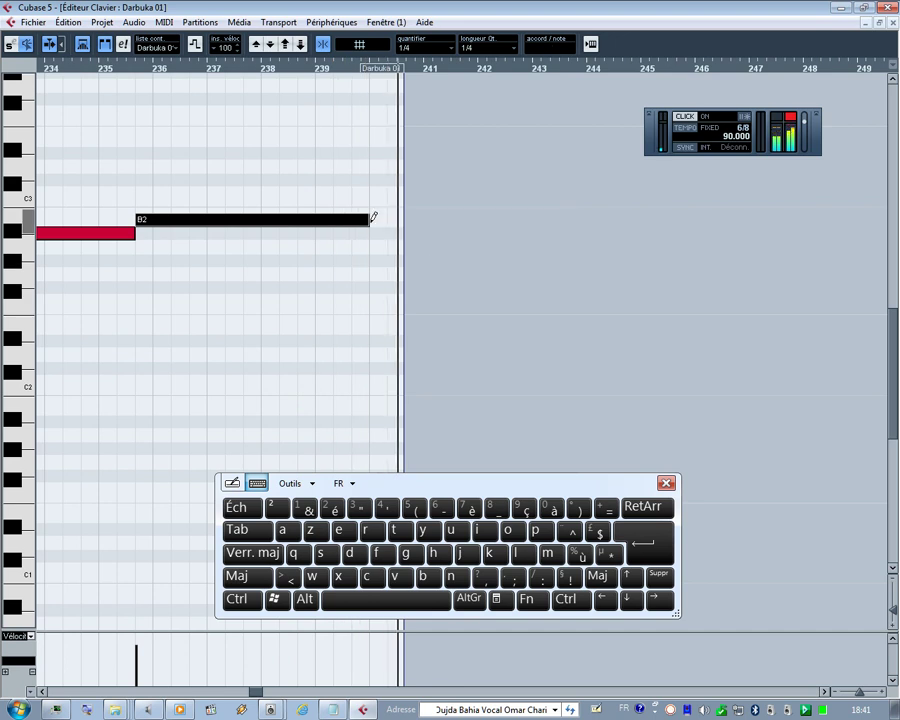
- Return the playback cursor to just before the first note, close the Key Editor, and maximize the project window
click(108, 68)
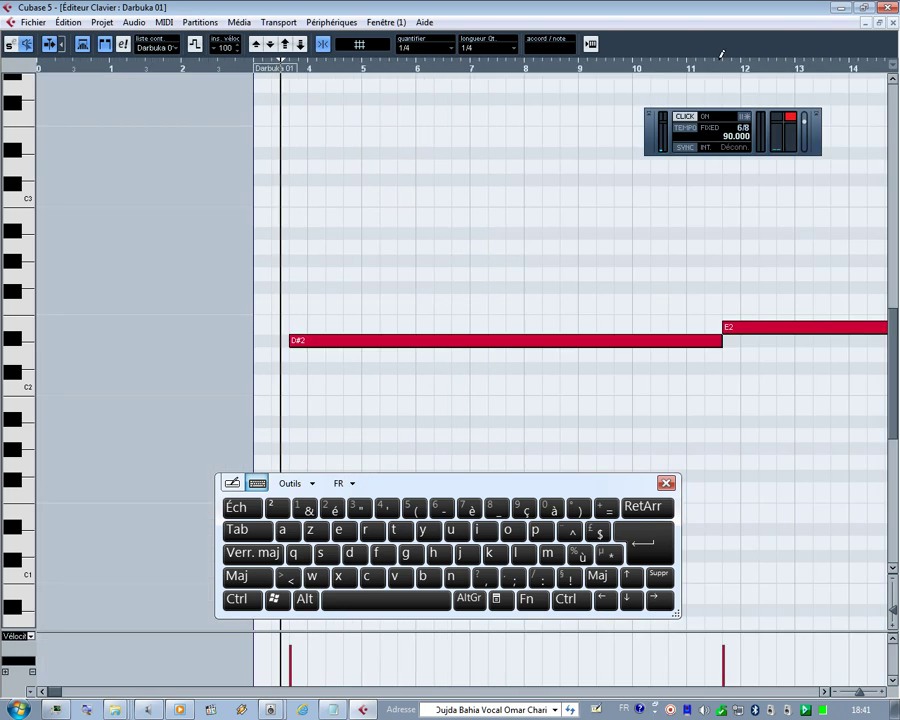
click(879, 22)
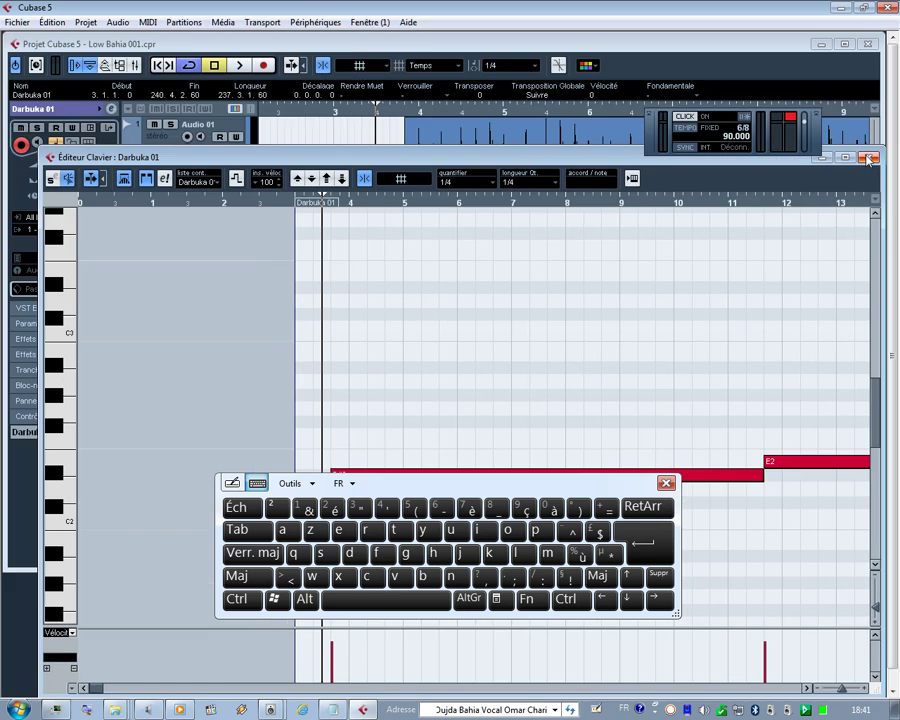
click(869, 157)
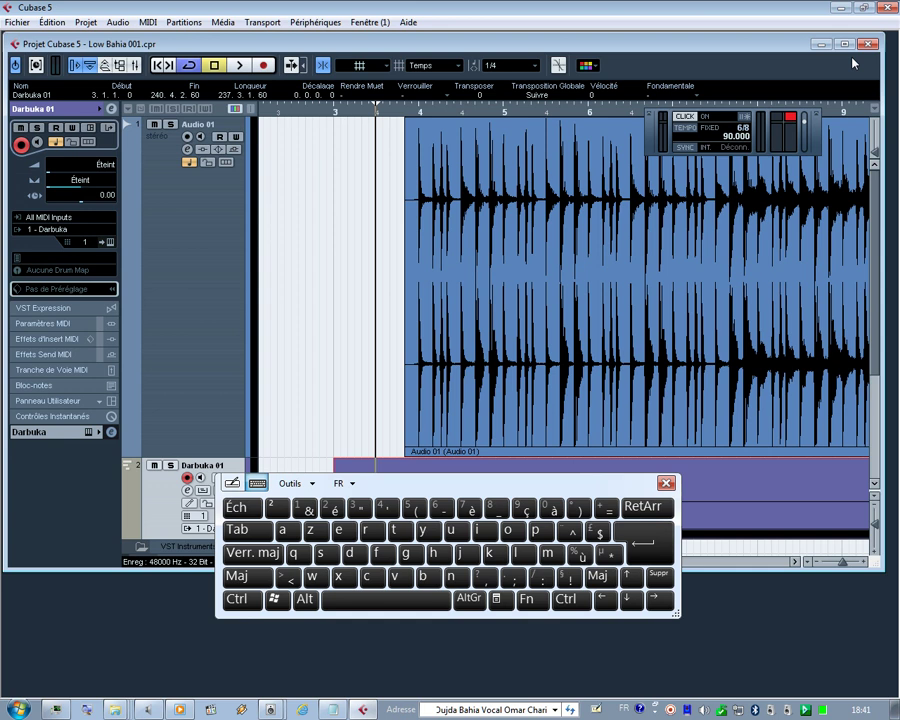
double_click(598, 43)
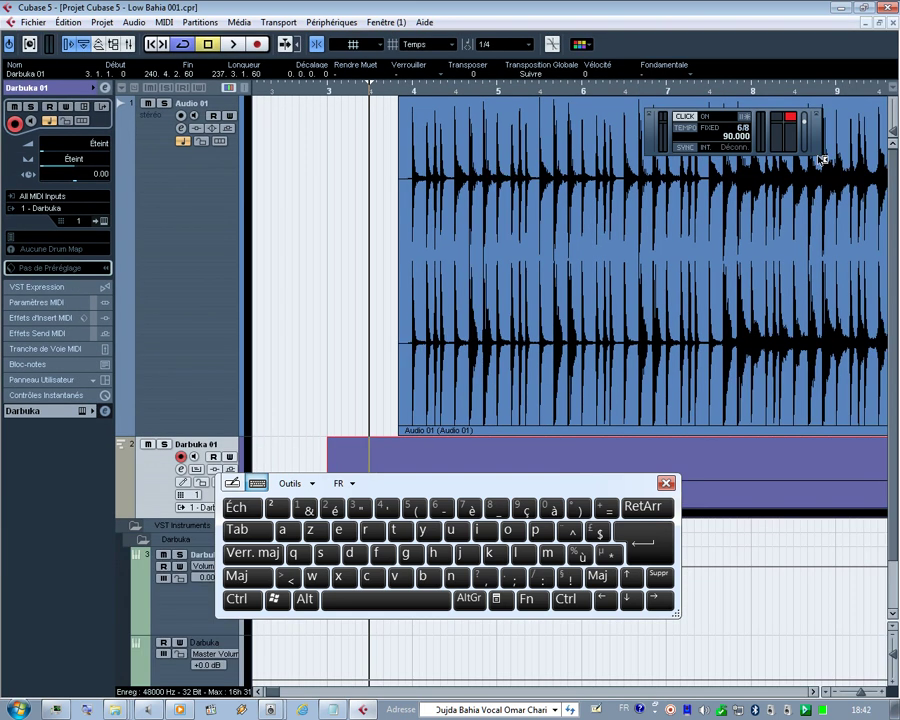
- Set the locators to the Audio 01 event and start playback of the arrangement from just before bar 4
click(364, 219)
click(455, 216)
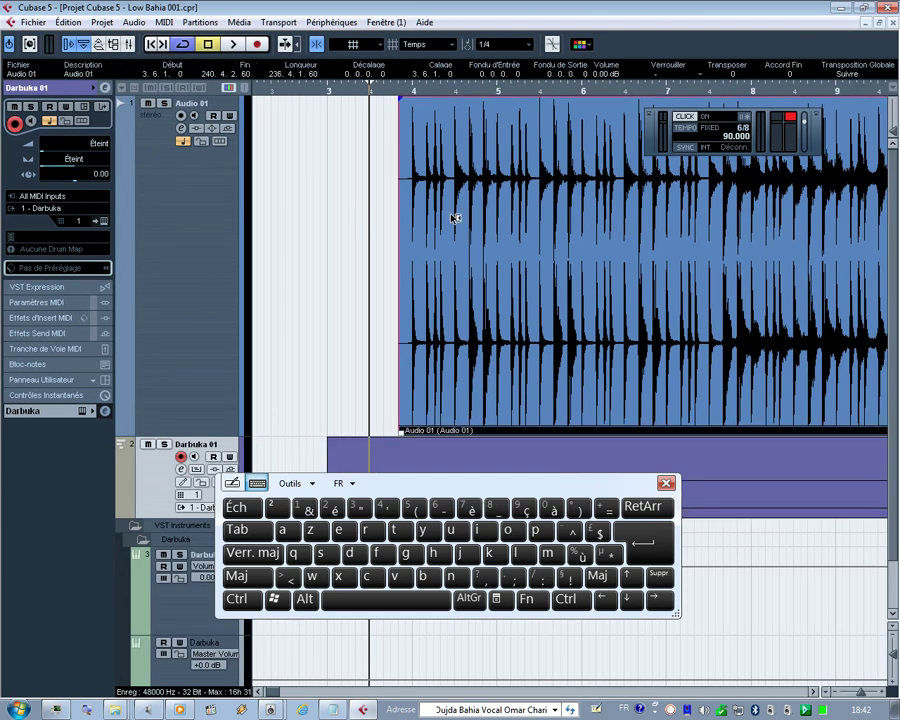
click(541, 533)
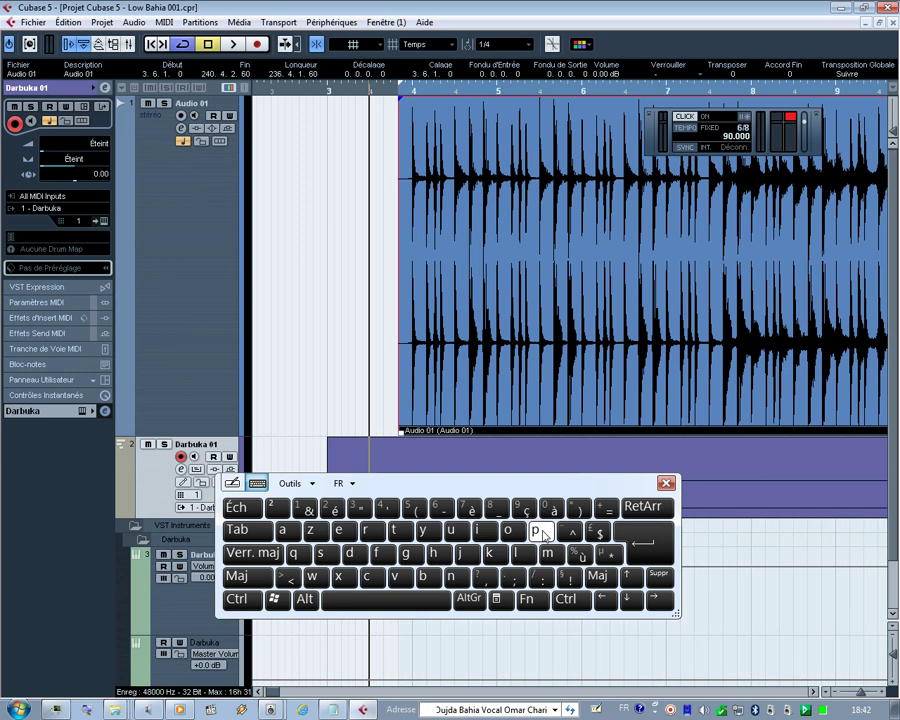
click(541, 533)
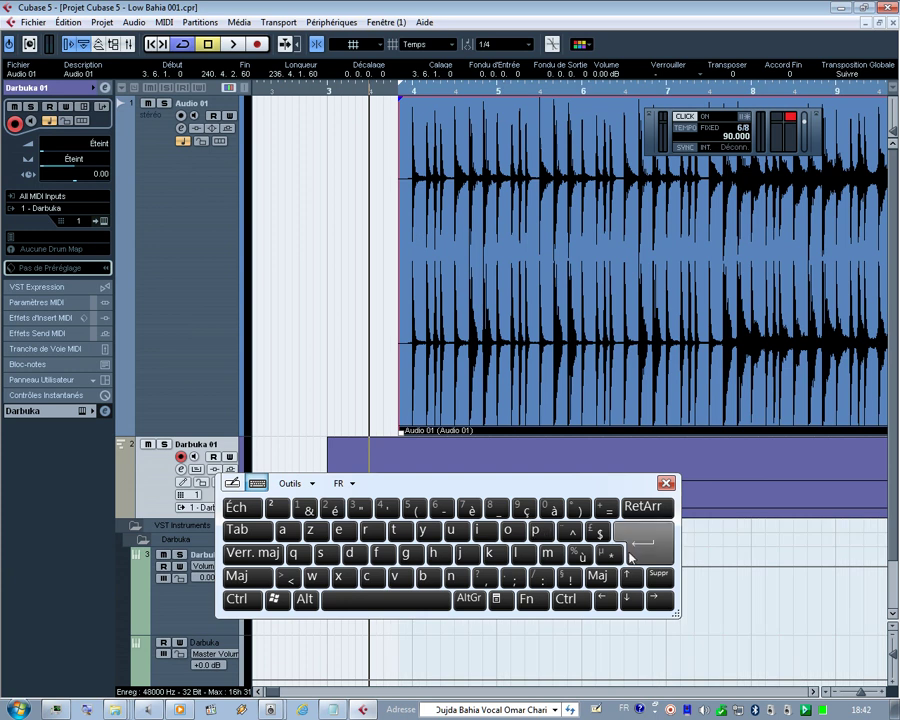
click(433, 605)
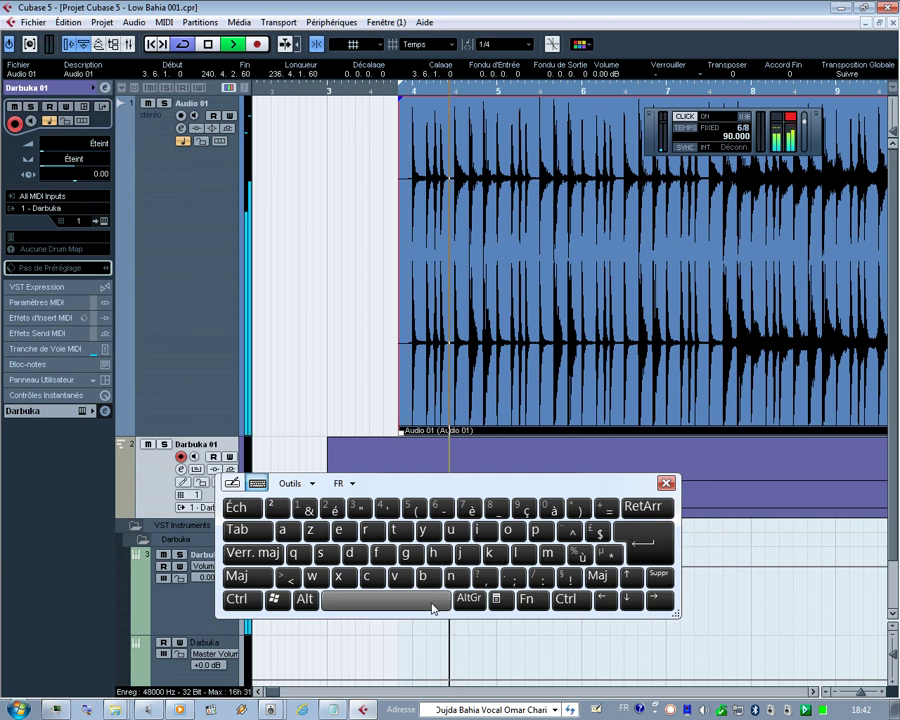
click(366, 93)
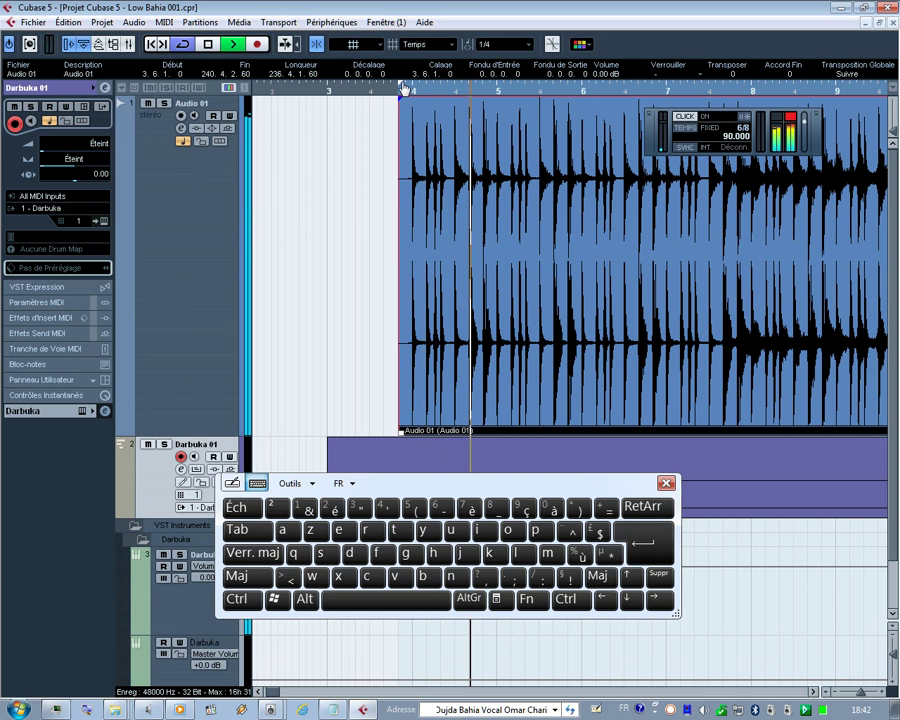
- Restart playback from just after bar 3, ahead of the Audio 01 event, and check the arrangement's end around bar 240
click(358, 94)
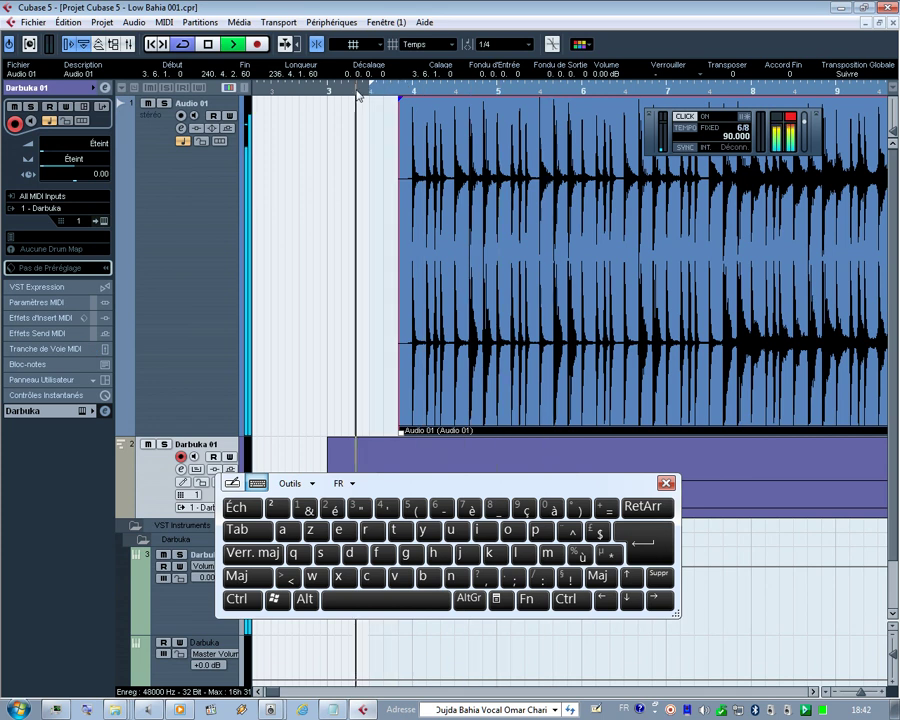
key(space)
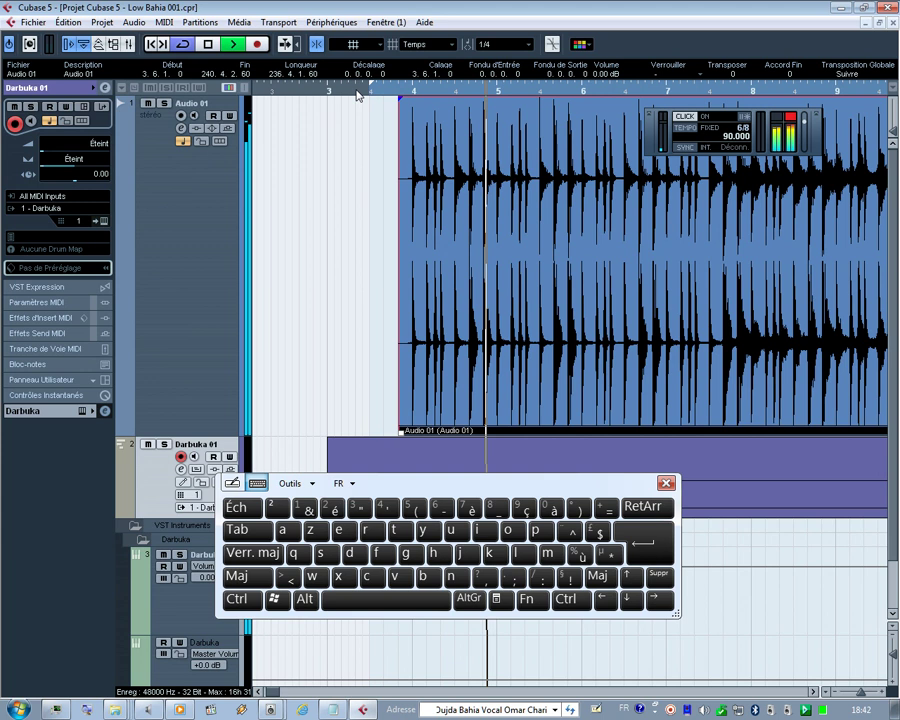
drag(279, 692, 418, 691)
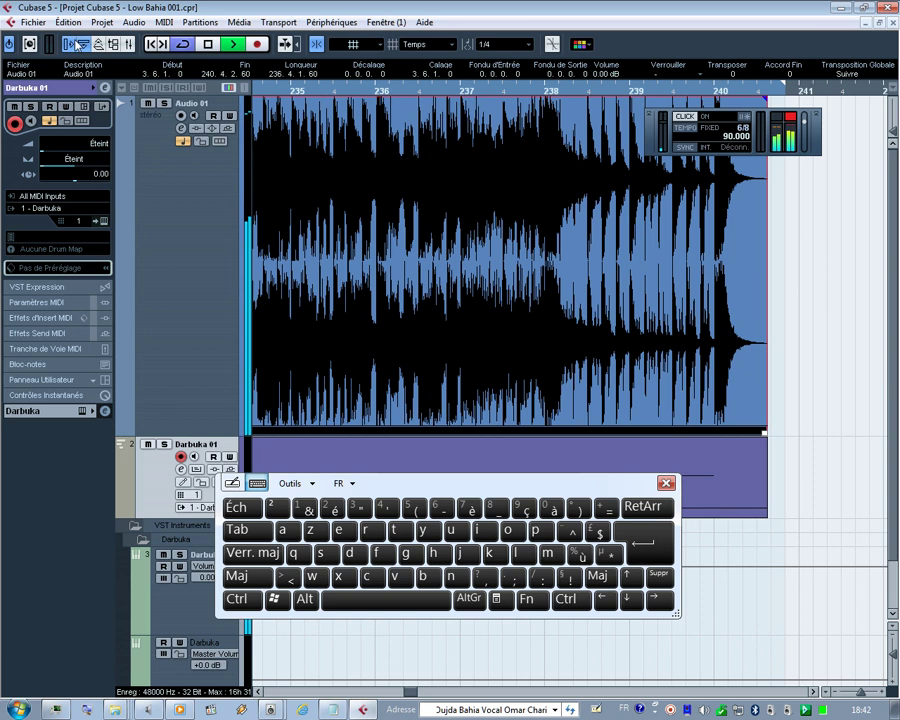
- Turn off the metronome and close the on-screen keyboard
click(283, 20)
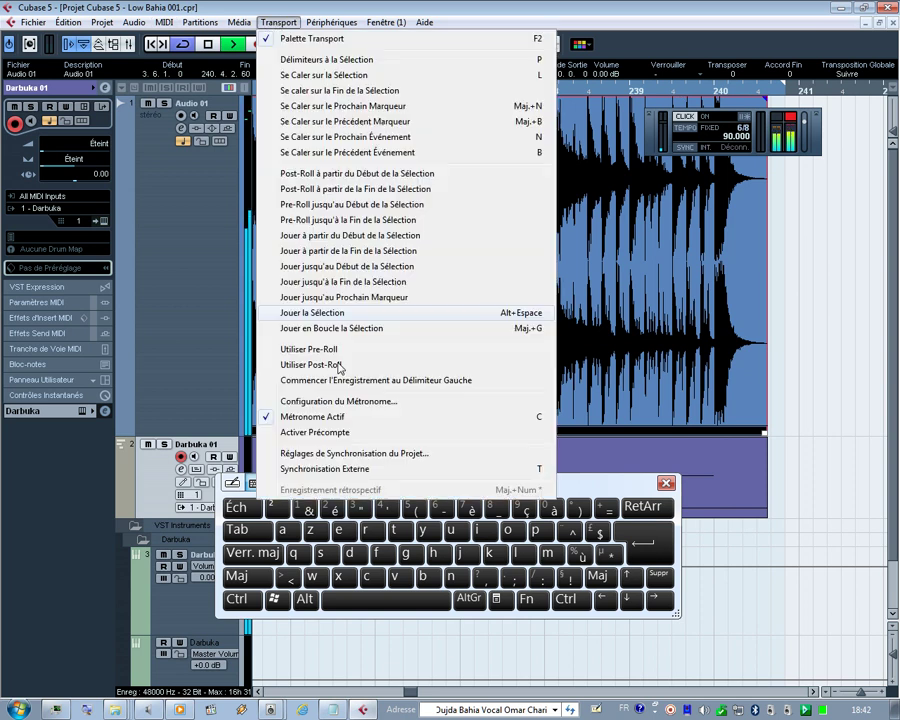
click(368, 417)
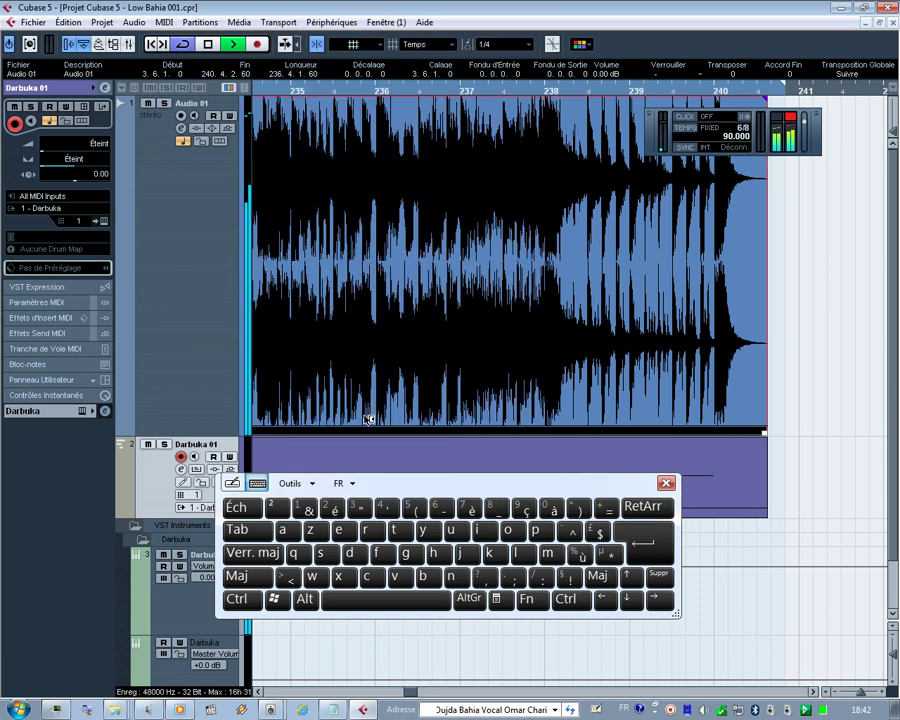
click(666, 484)
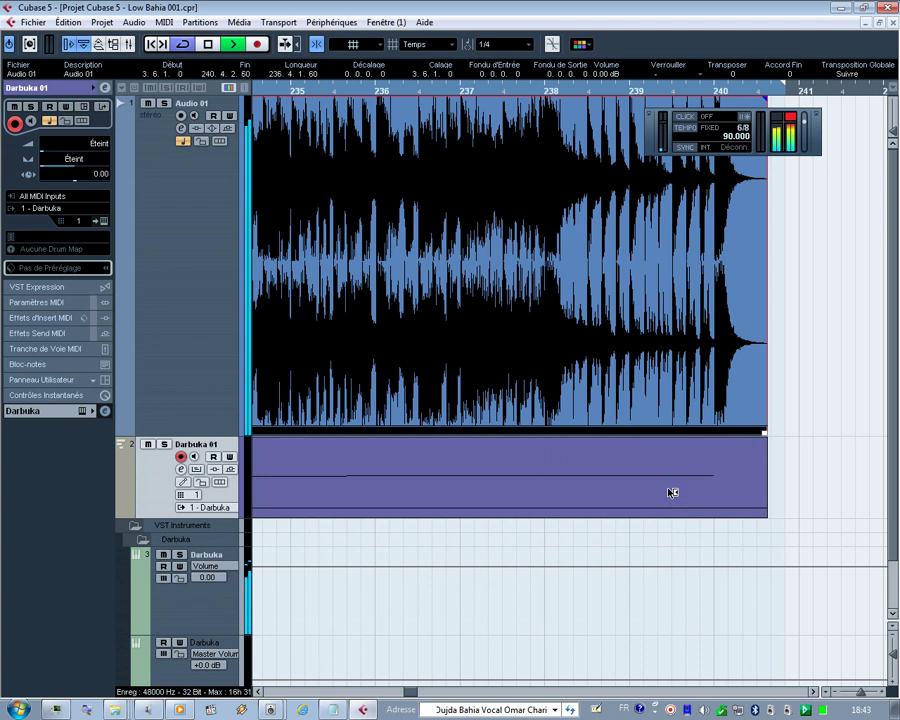
- Save the project and enable auto-scroll so the zoomed-in arrangement view follows playback
click(33, 22)
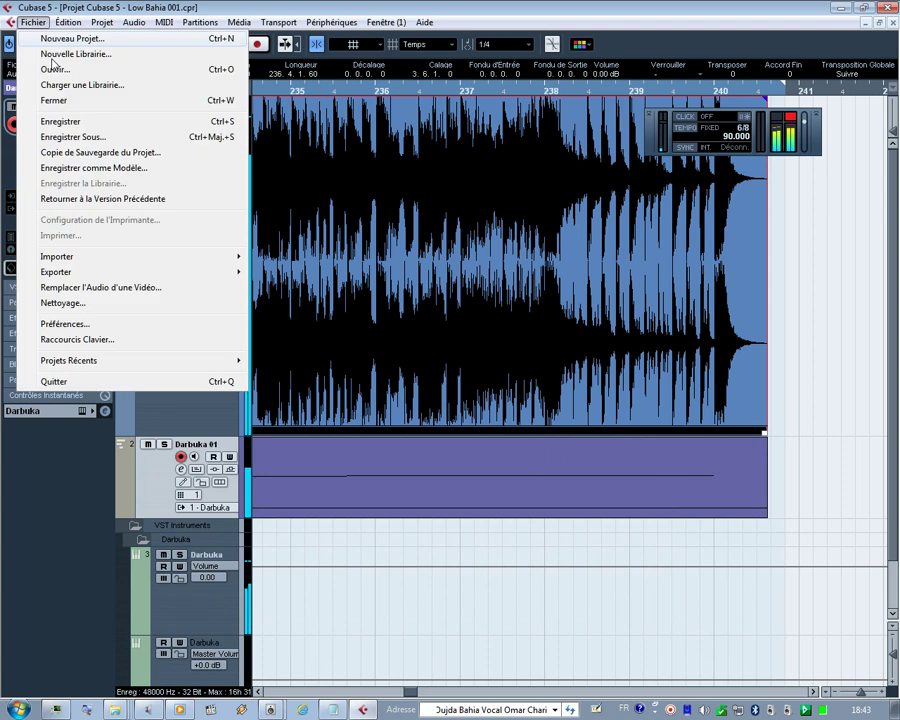
click(99, 122)
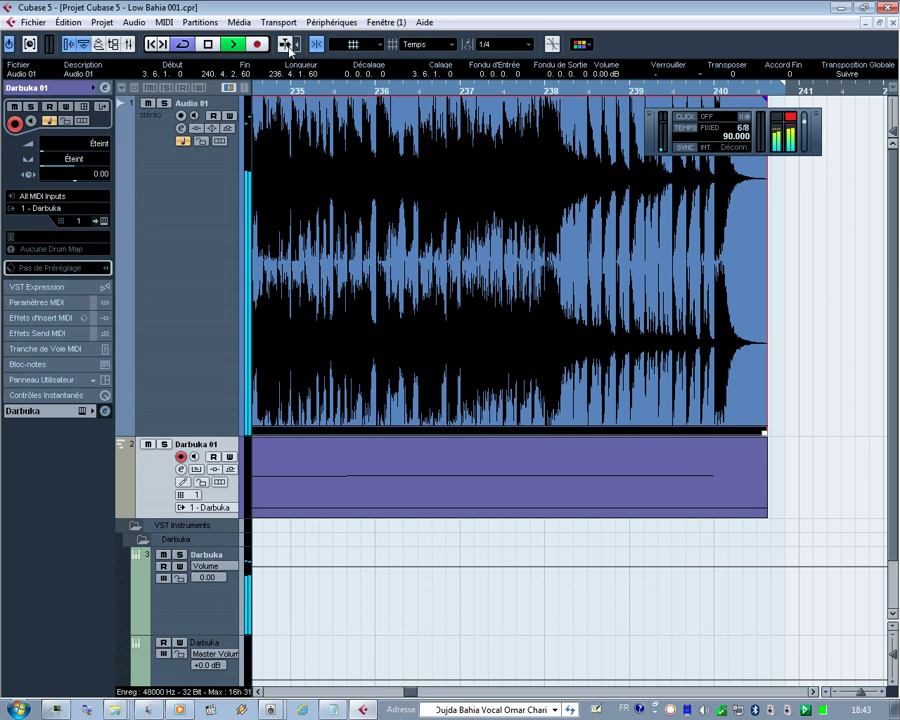
click(287, 45)
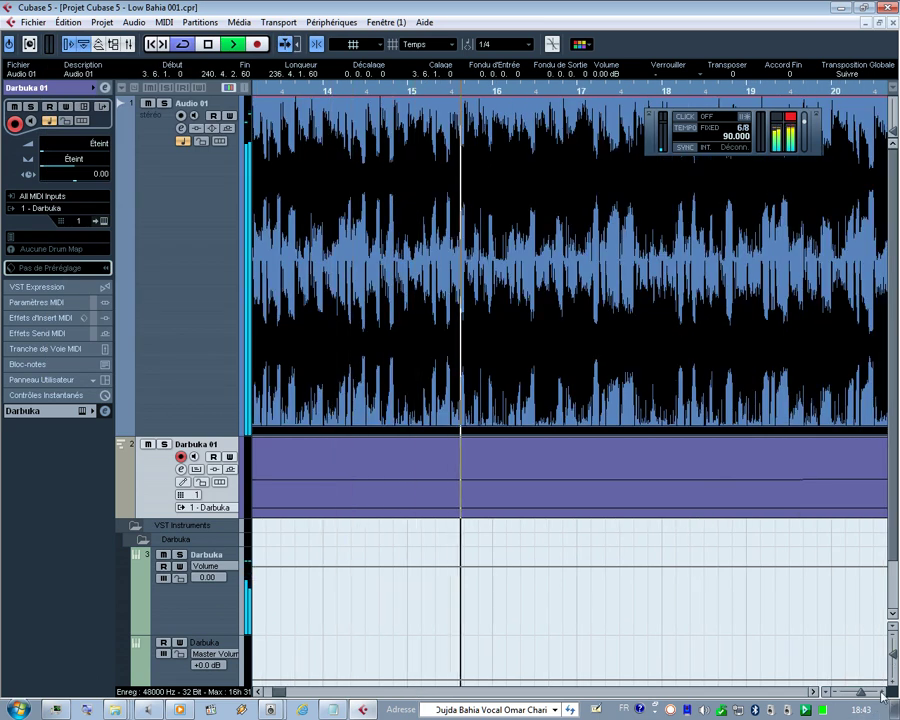
click(881, 694)
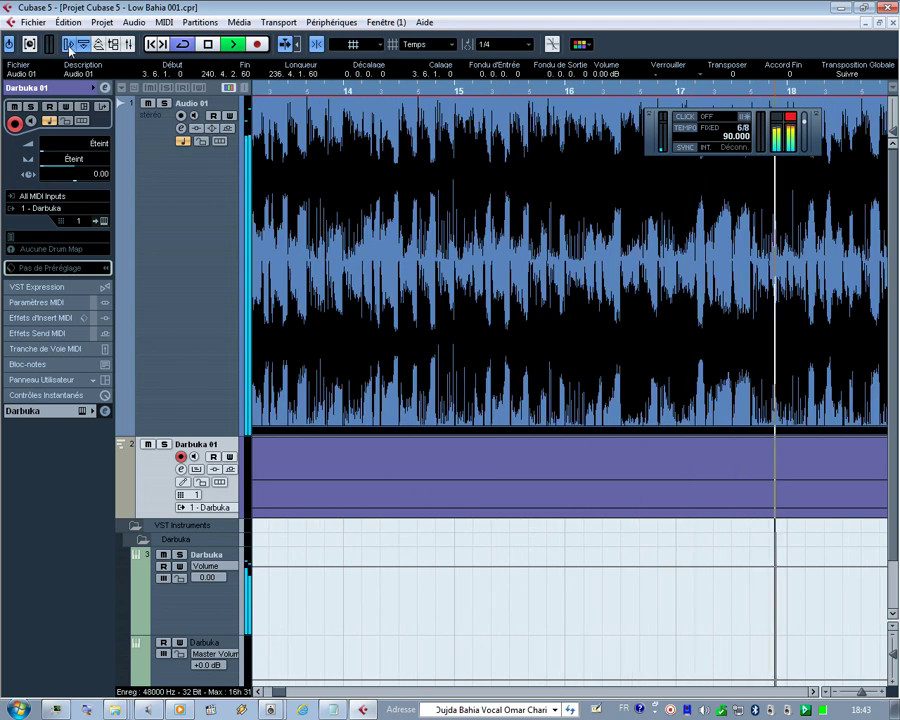
- Hide and restore the Inspector, and open the Darbuka instrument from the Darbuka 01 track
click(69, 45)
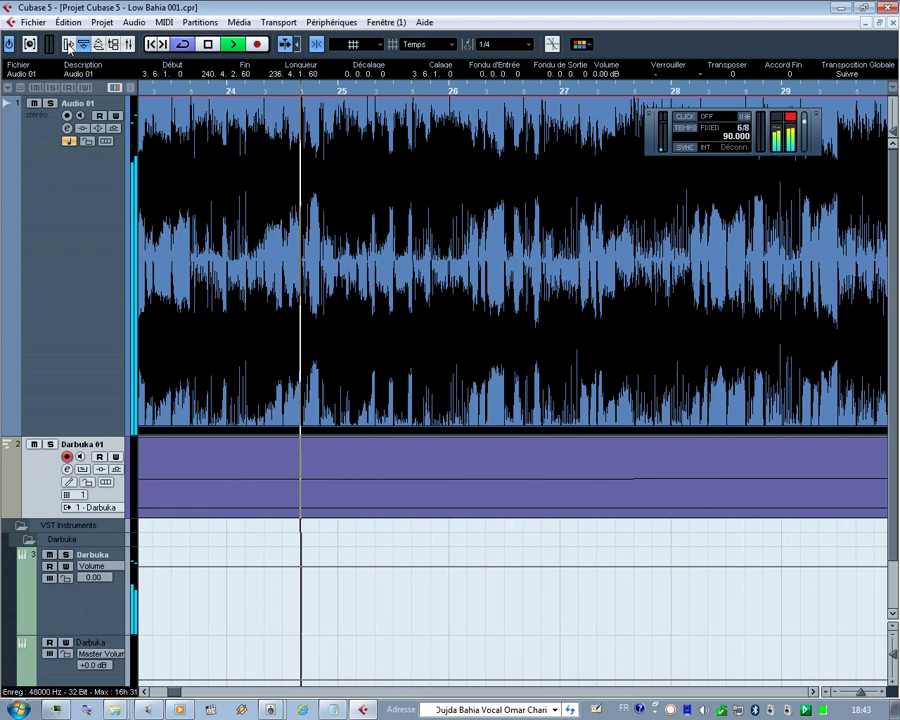
key(alt+i)
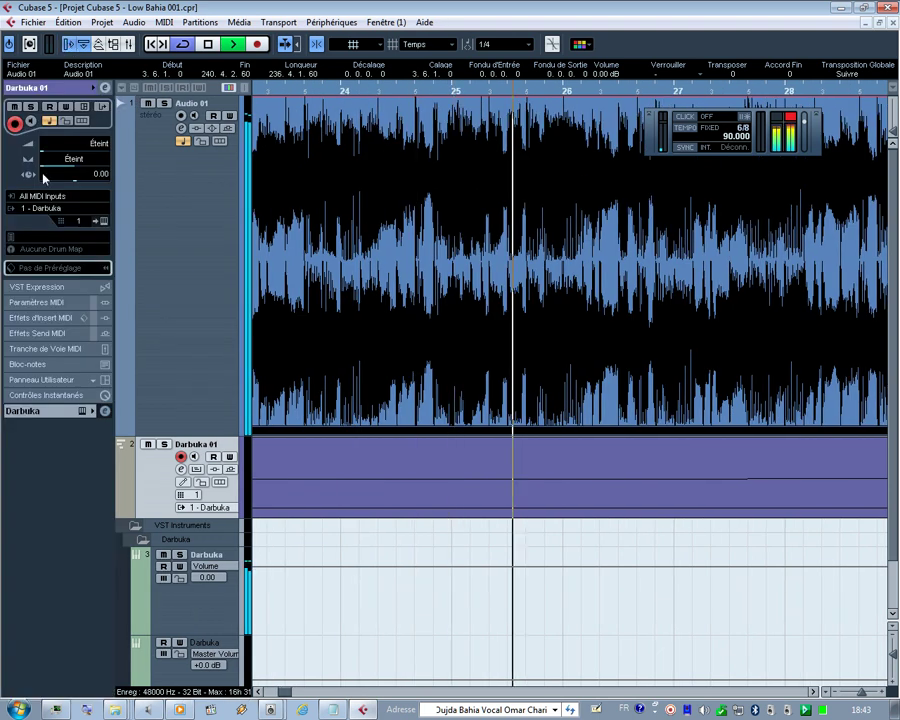
click(103, 221)
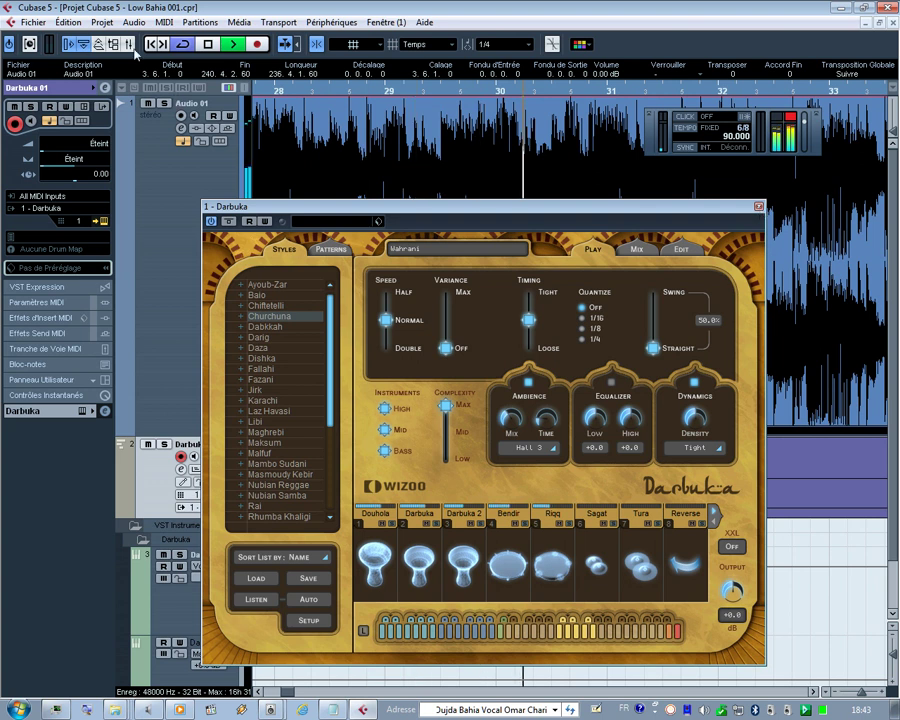
- In the mixer, try the Audio 01 channel level at -6 dB, set it to -3 dB, and close the mixer
key(F3)
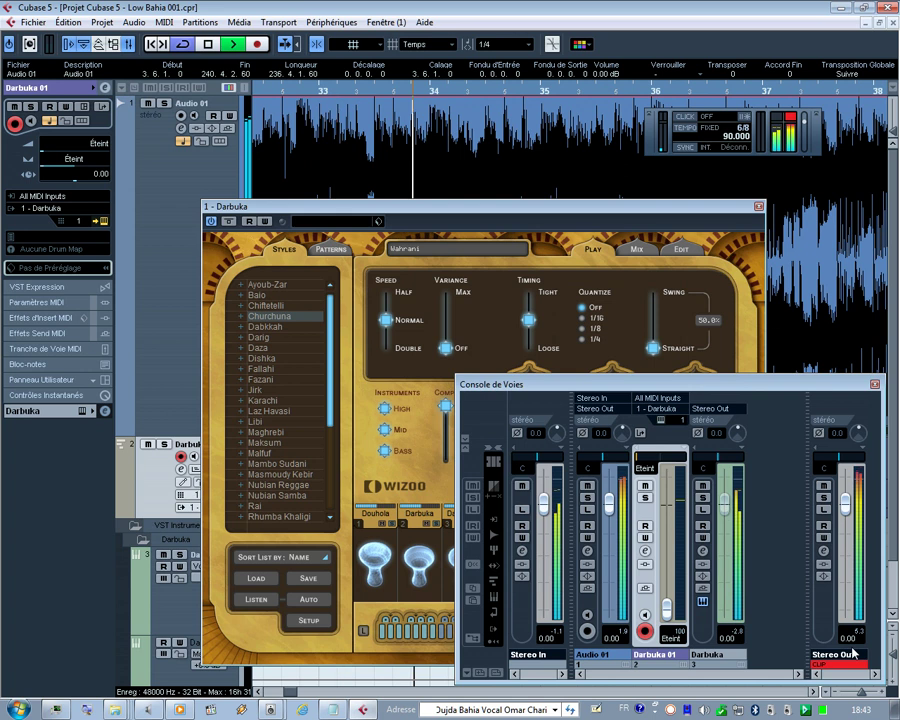
click(614, 637)
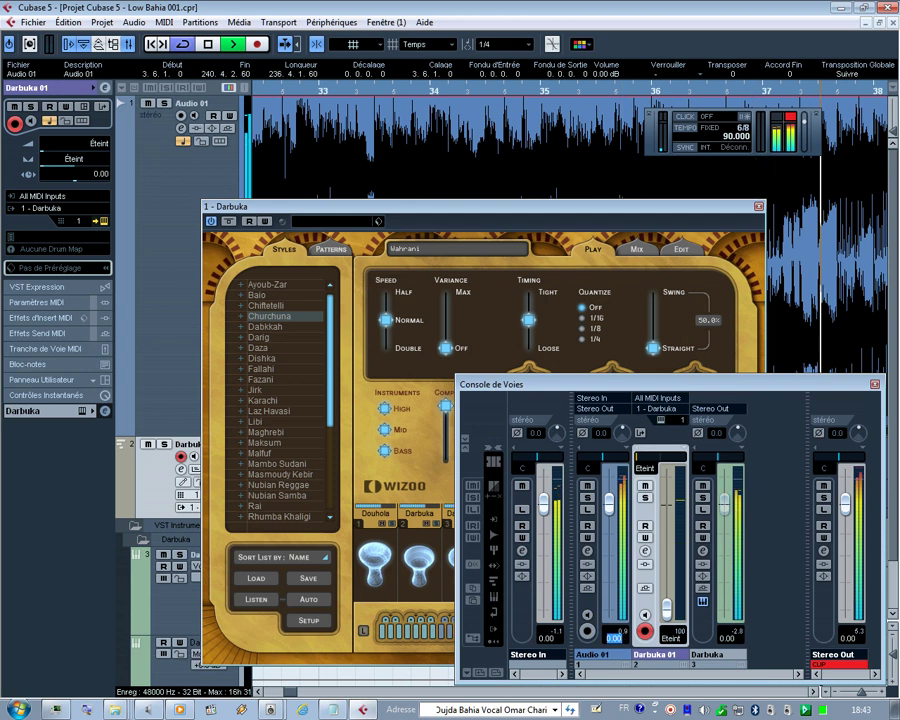
text(-6)
key(Return)
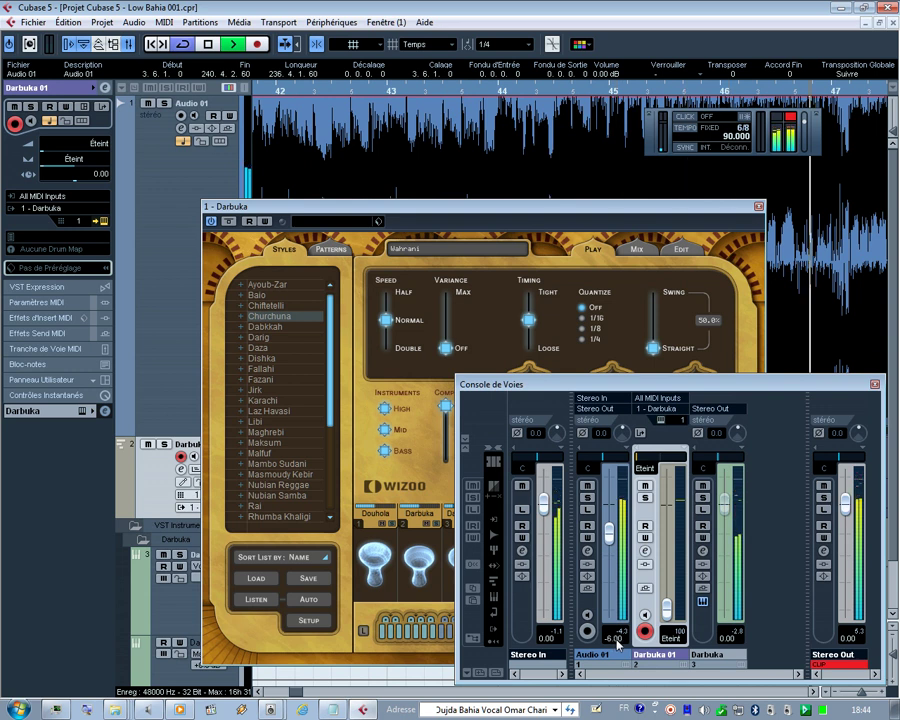
click(617, 643)
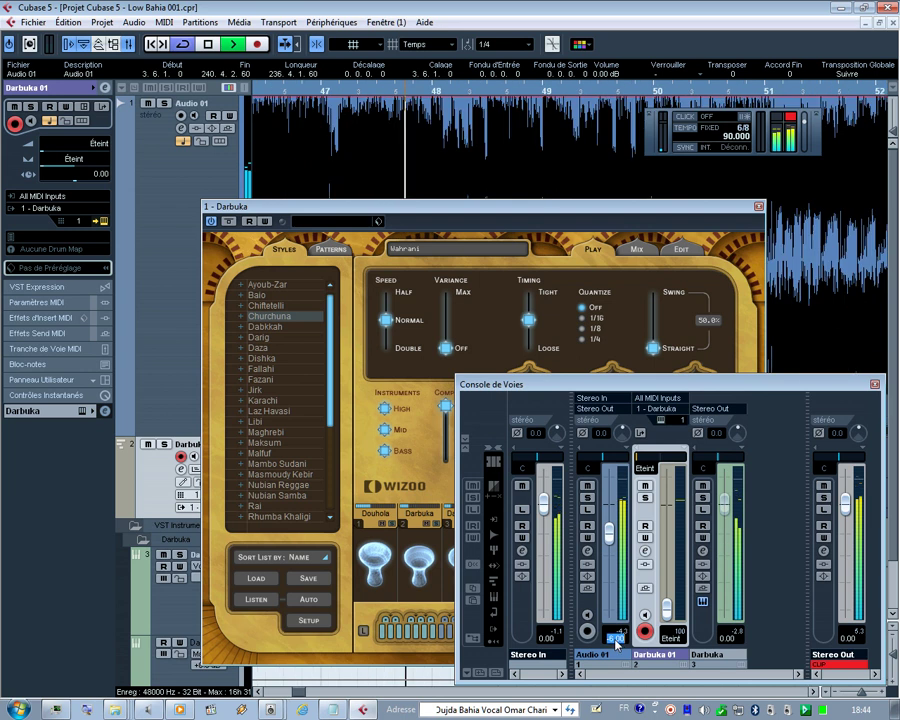
text(-3)
key(Return)
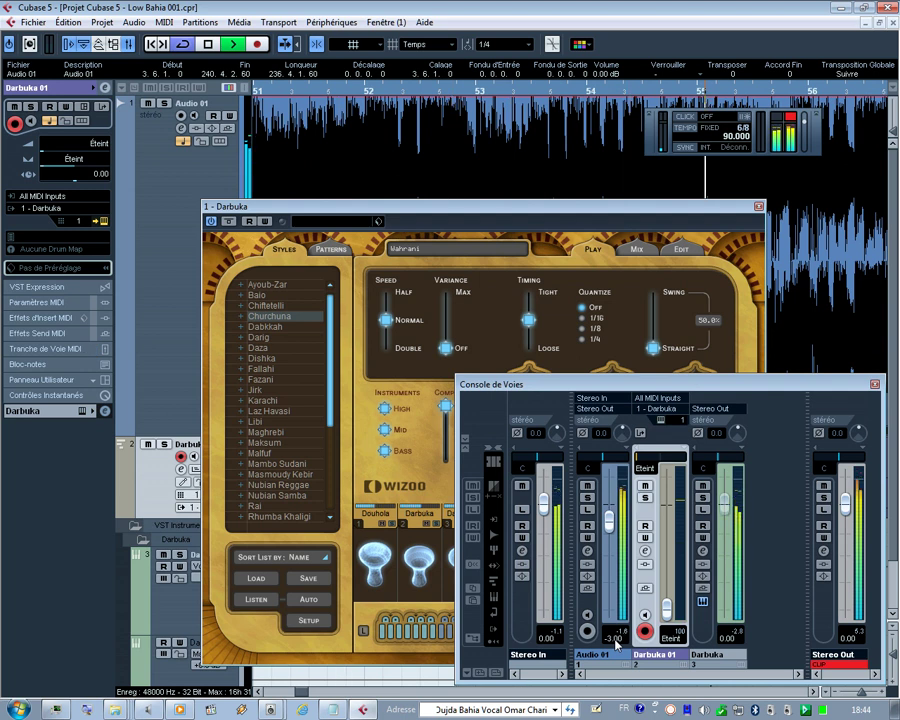
click(876, 386)
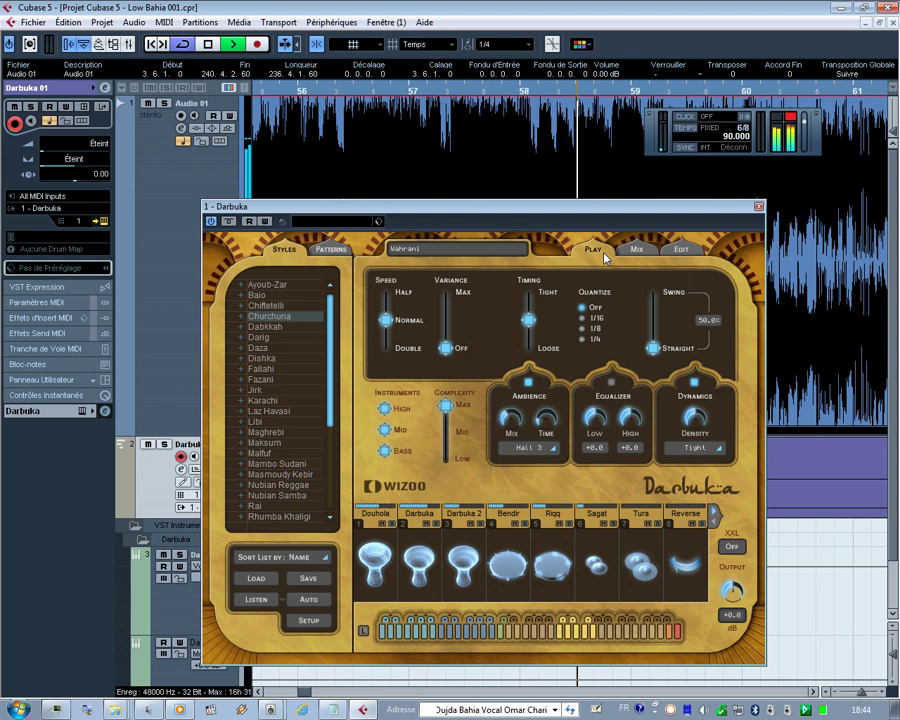
- Examine the Darbuka instrument's Mix and Edit pages, and return to the Play page with the styles list shown
click(636, 250)
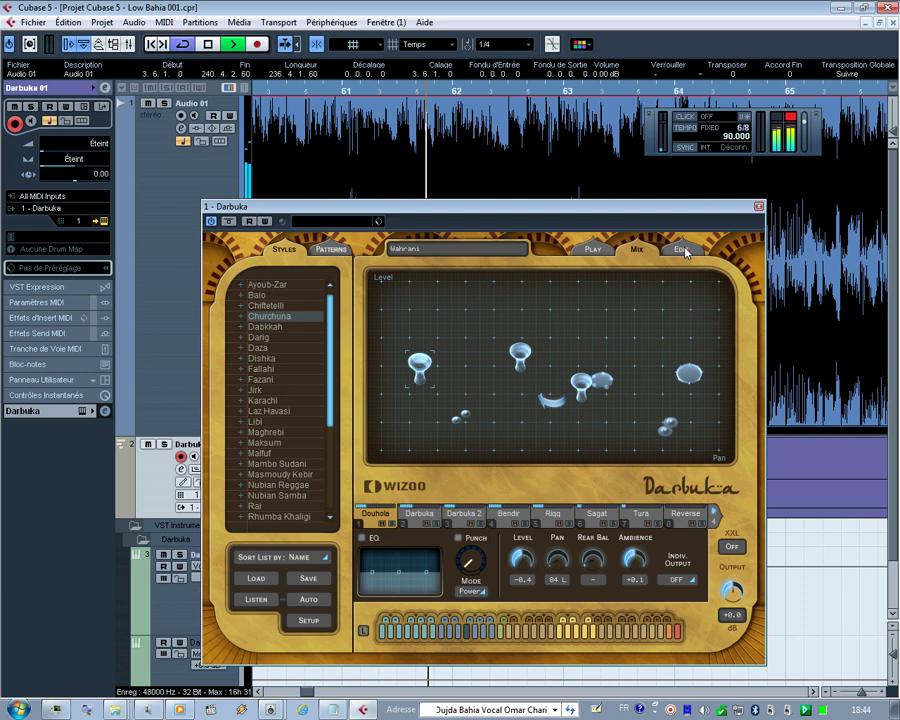
click(686, 252)
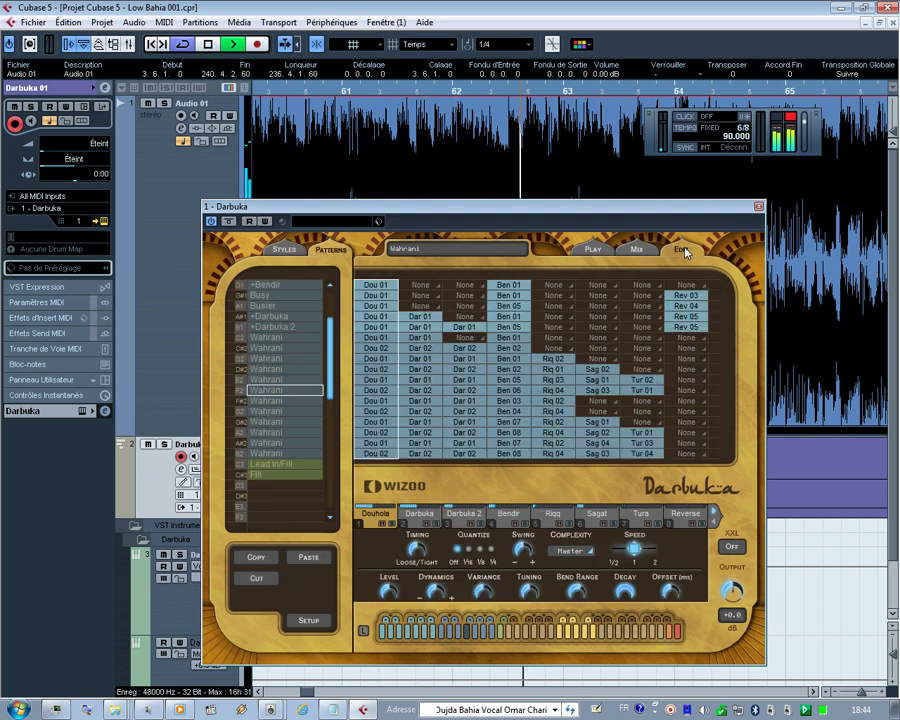
click(286, 250)
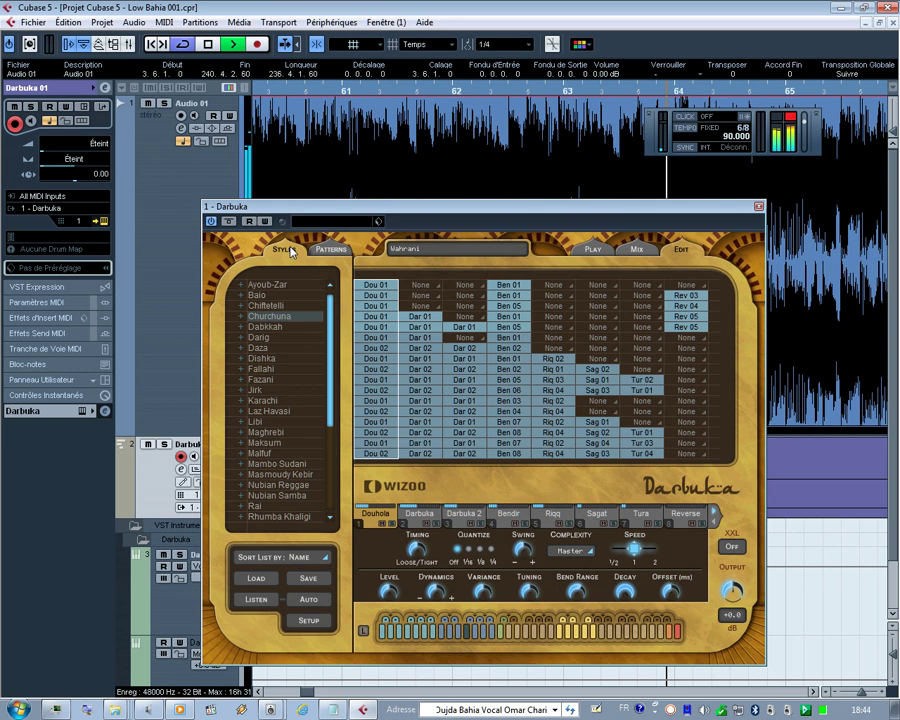
click(594, 251)
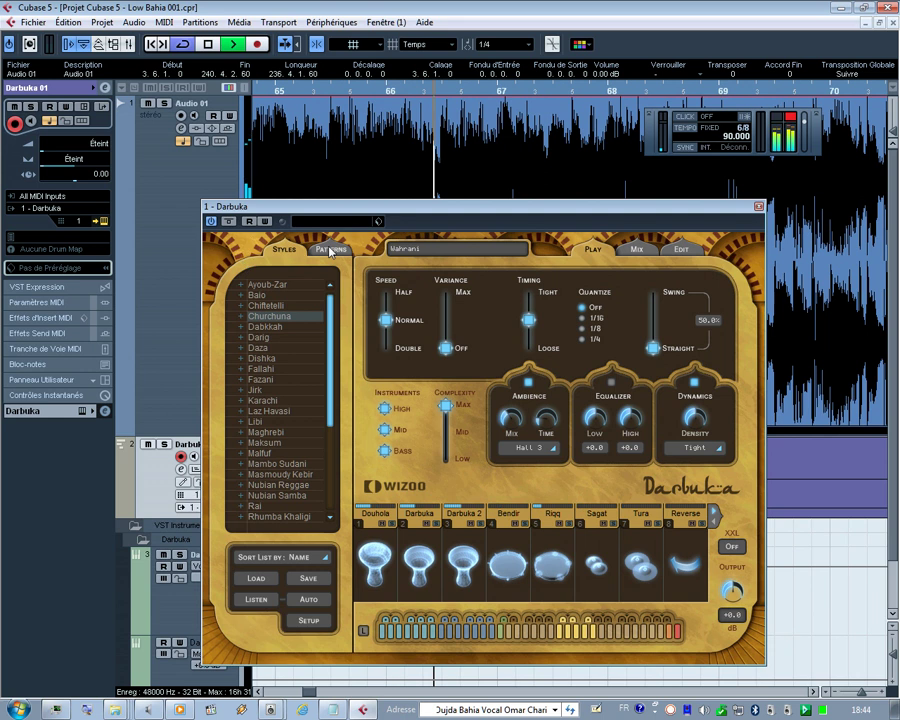
- Cycle the Darbuka styles list through its region, time signature and name sorting, leaving it sorted by region
click(268, 560)
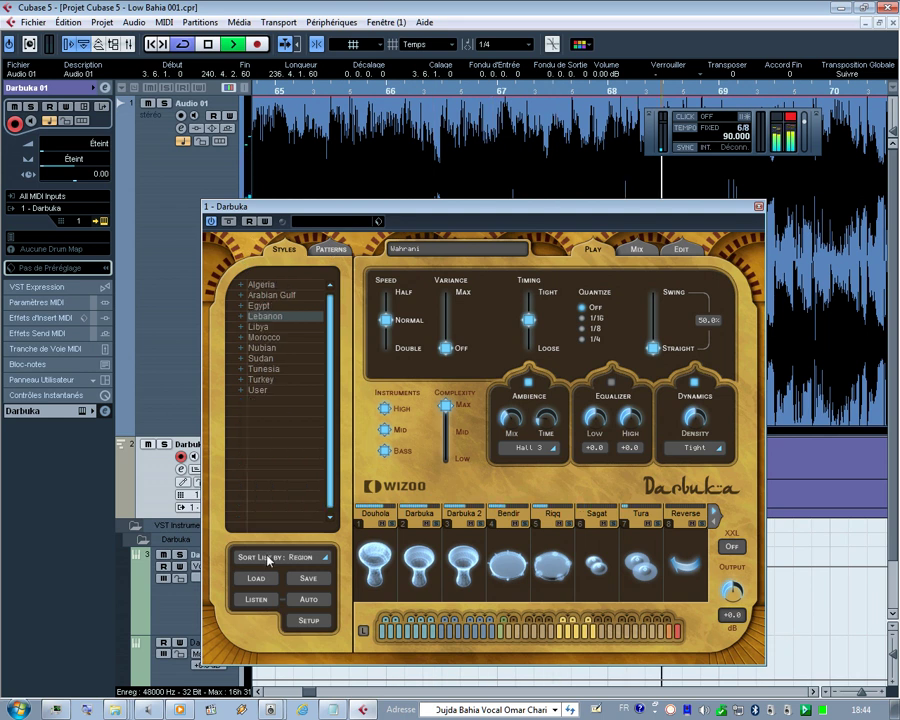
click(268, 560)
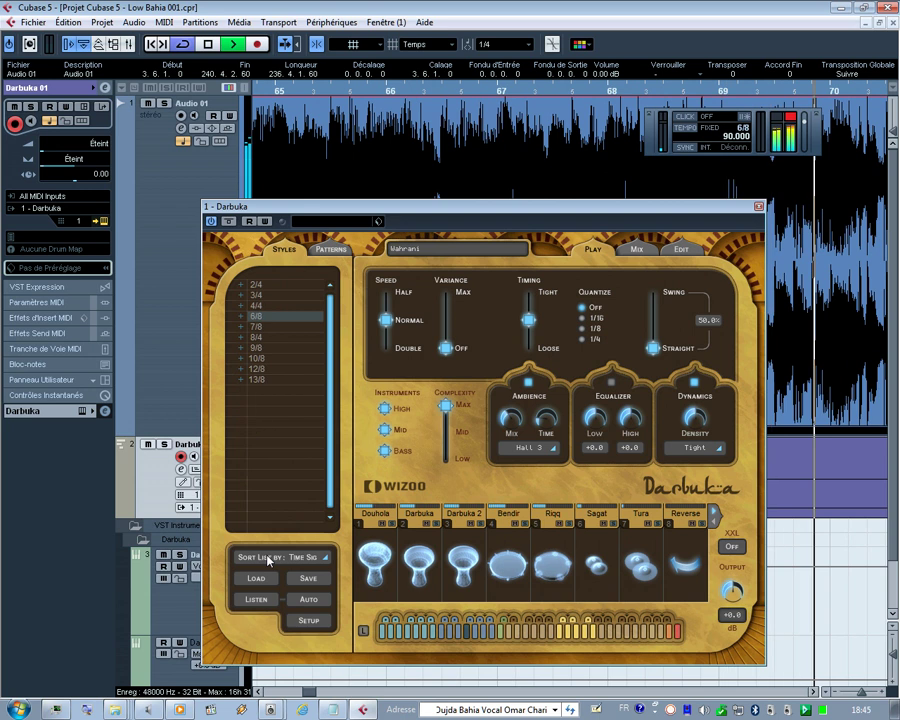
click(268, 560)
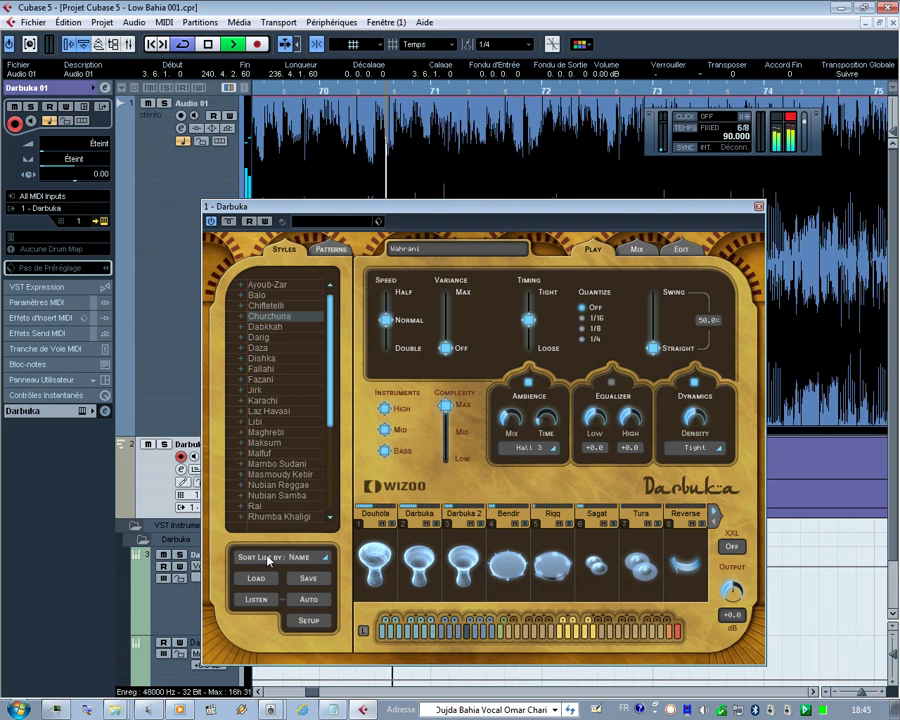
click(268, 560)
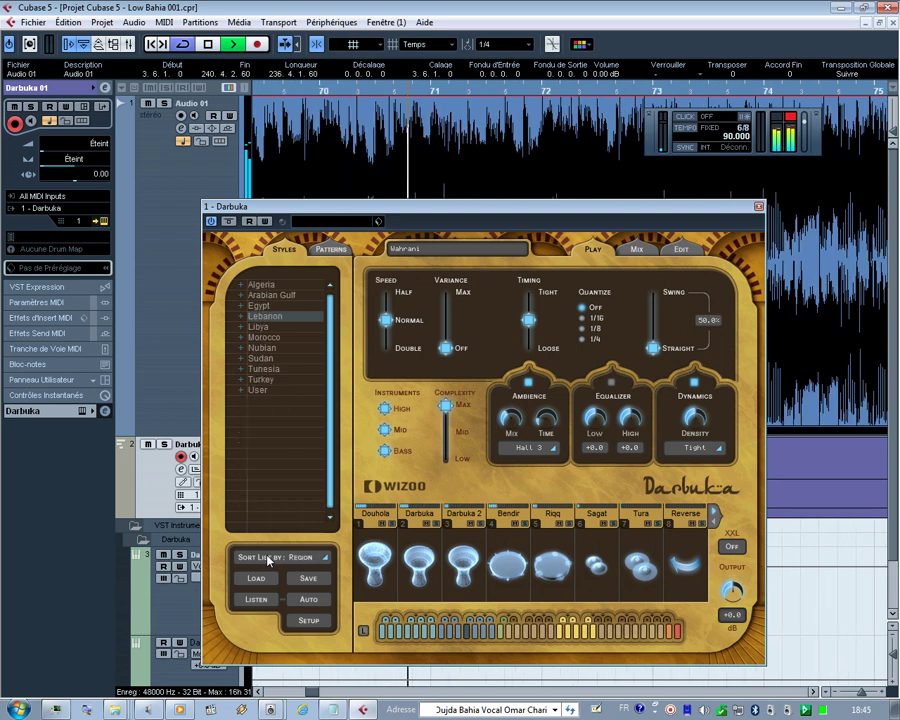
- Browse the Algeria and Arabian Gulf styles in the Darbuka instrument, and close its window
click(240, 285)
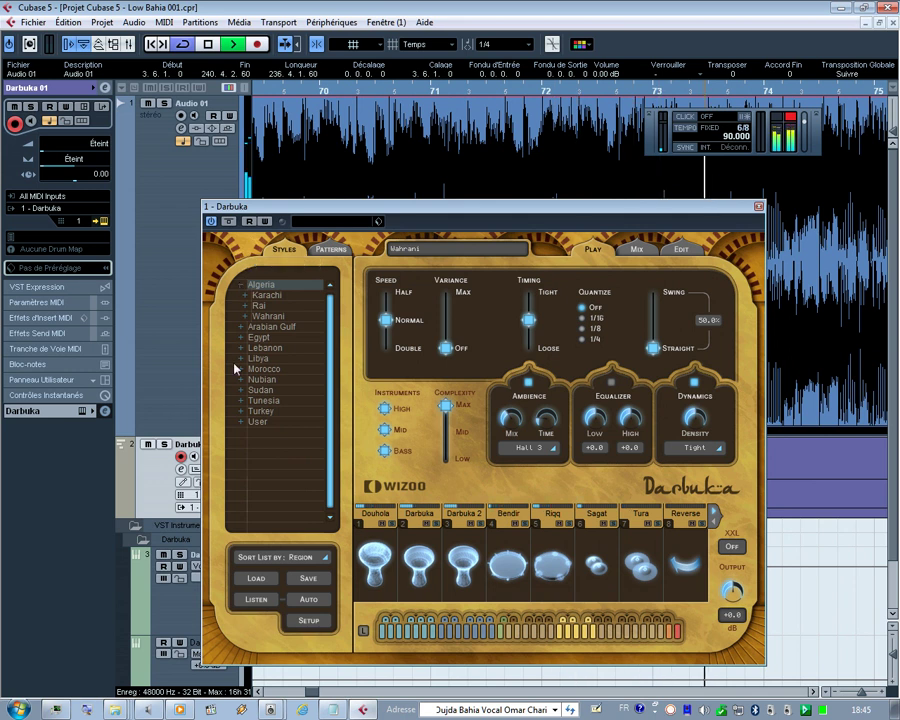
click(241, 327)
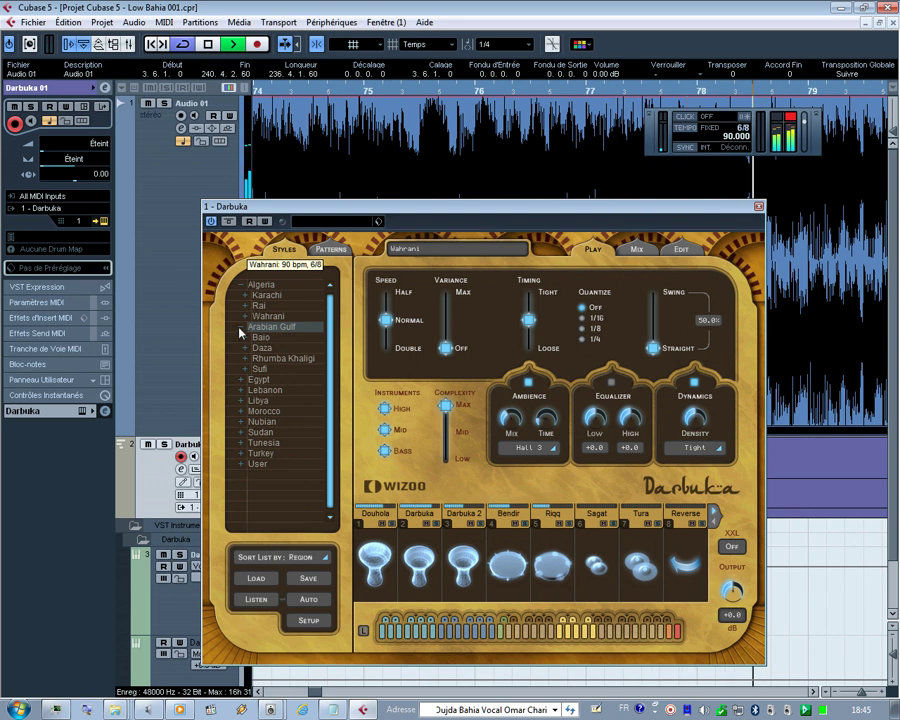
click(241, 331)
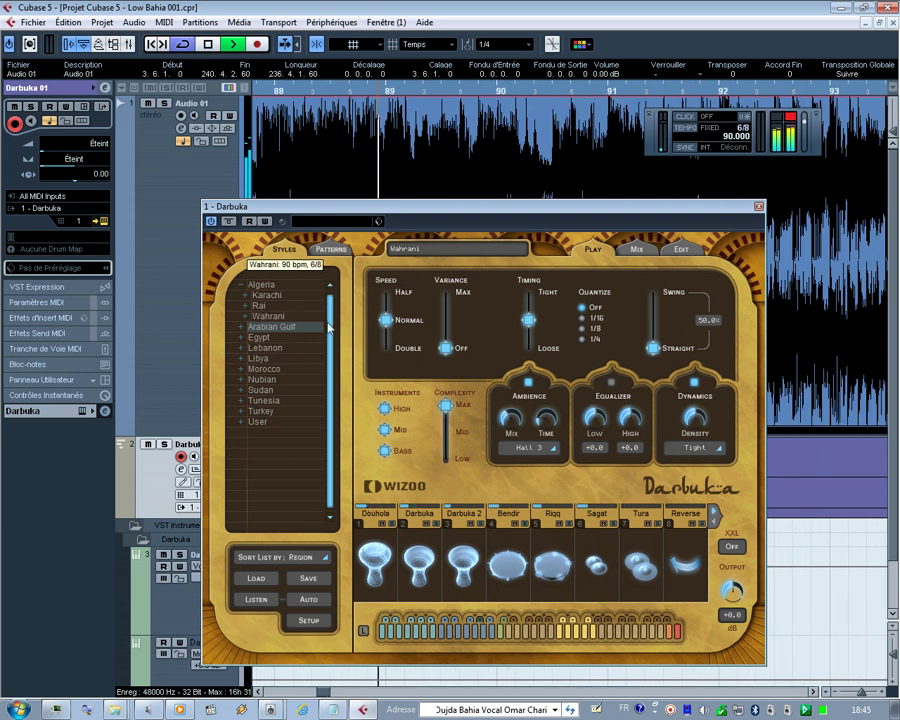
click(760, 208)
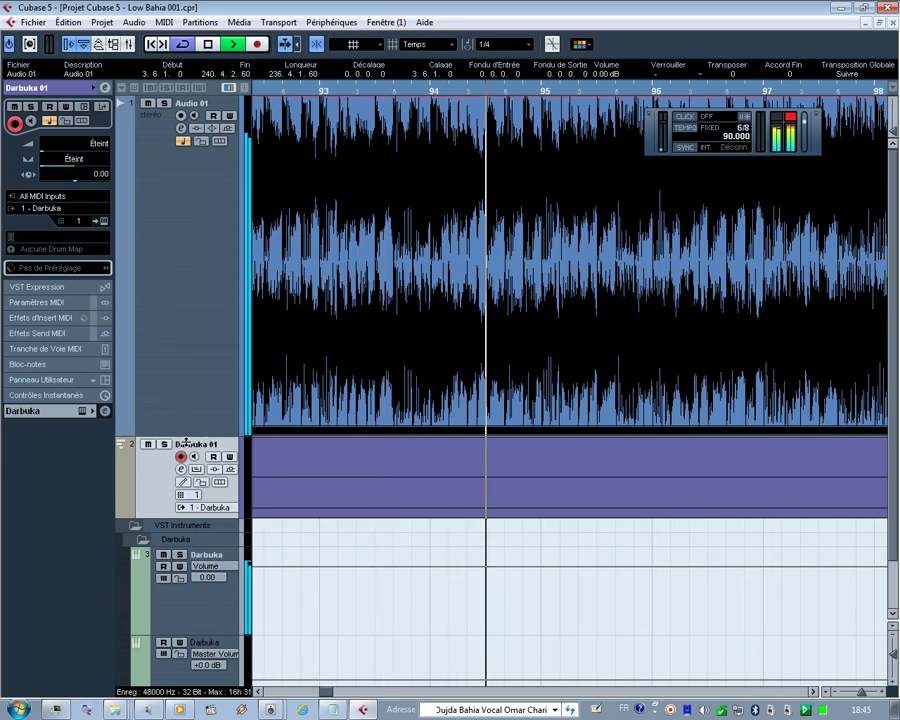
- Increase the height of the Audio 01 track, and reopen the mixer with its window narrowed to uncover more of the arrangement
drag(185, 438, 190, 502)
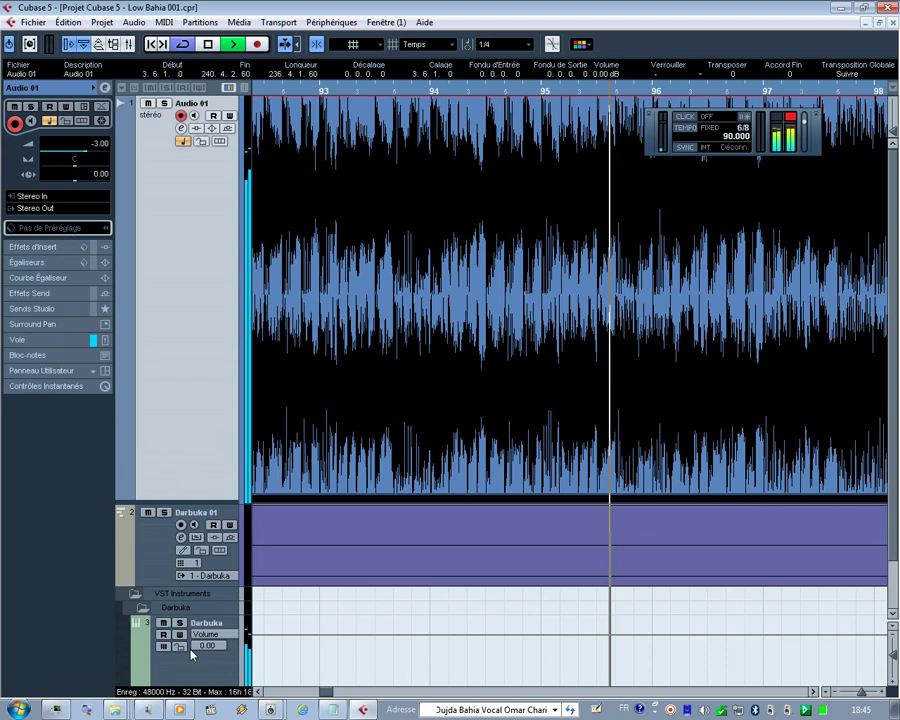
key(F3)
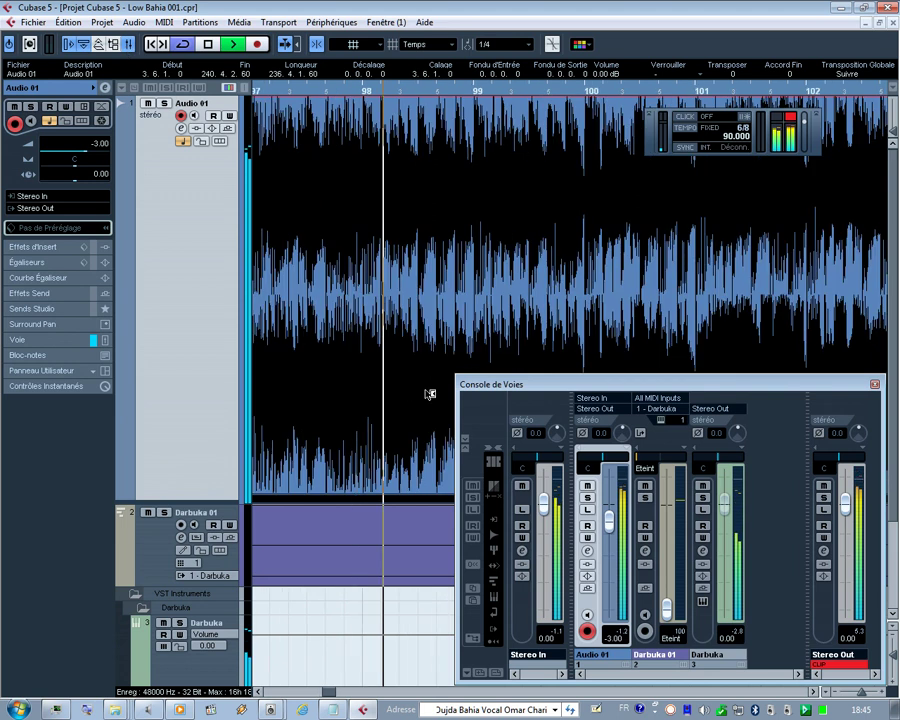
drag(457, 492, 512, 493)
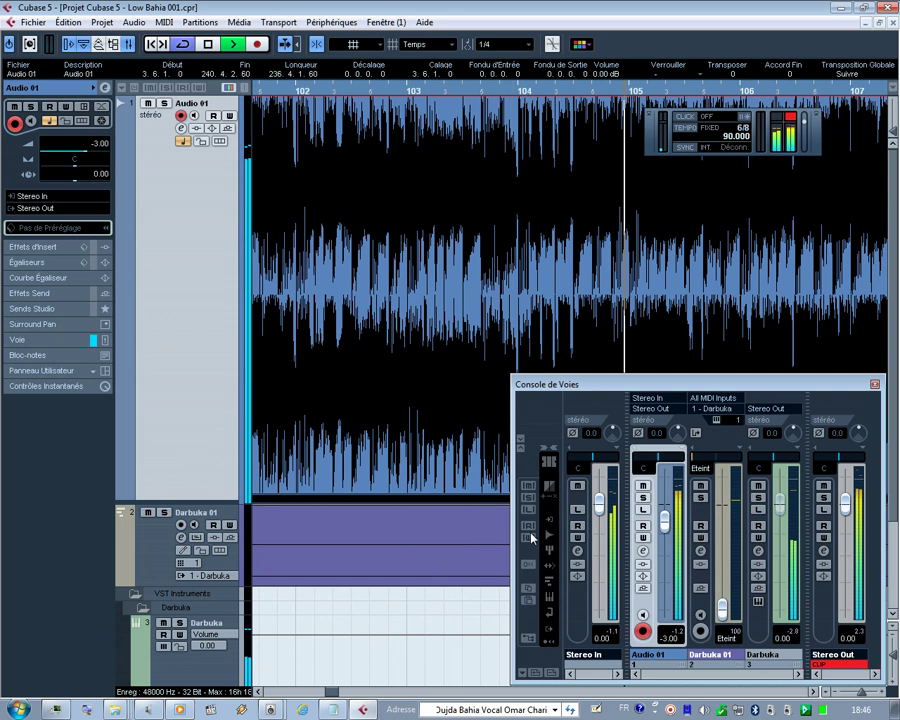
drag(513, 527, 511, 527)
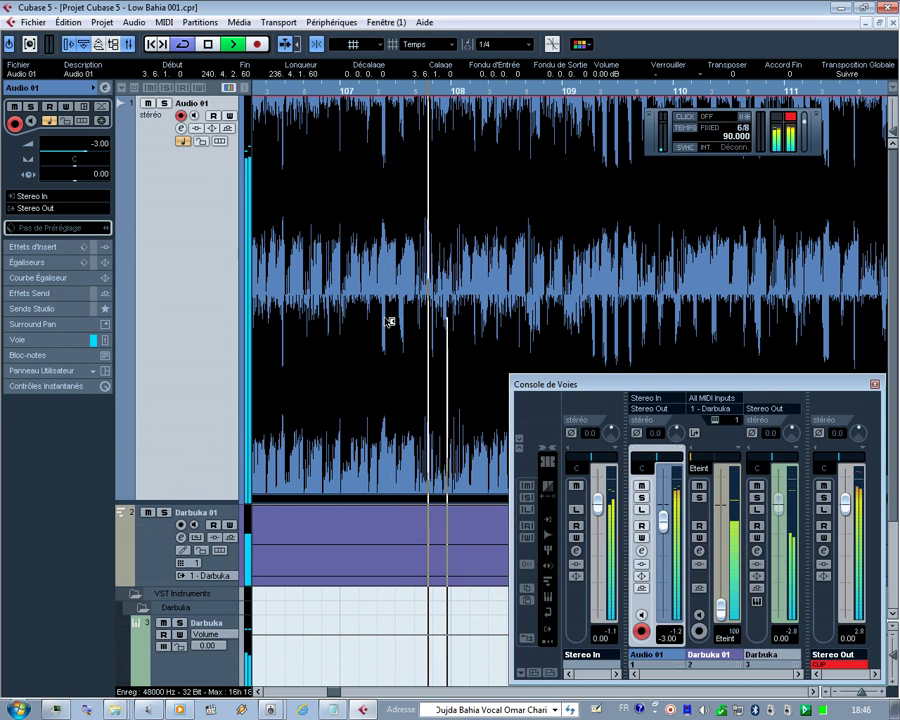
- Save the project and set the Stereo Out channel's level to -3.00 dB
click(33, 22)
click(92, 122)
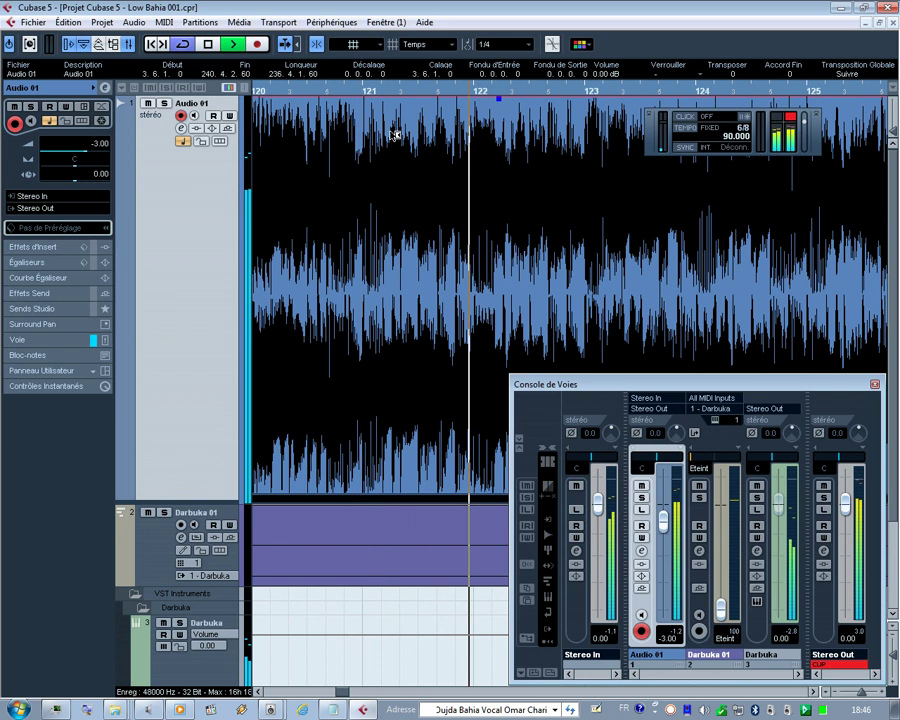
click(850, 638)
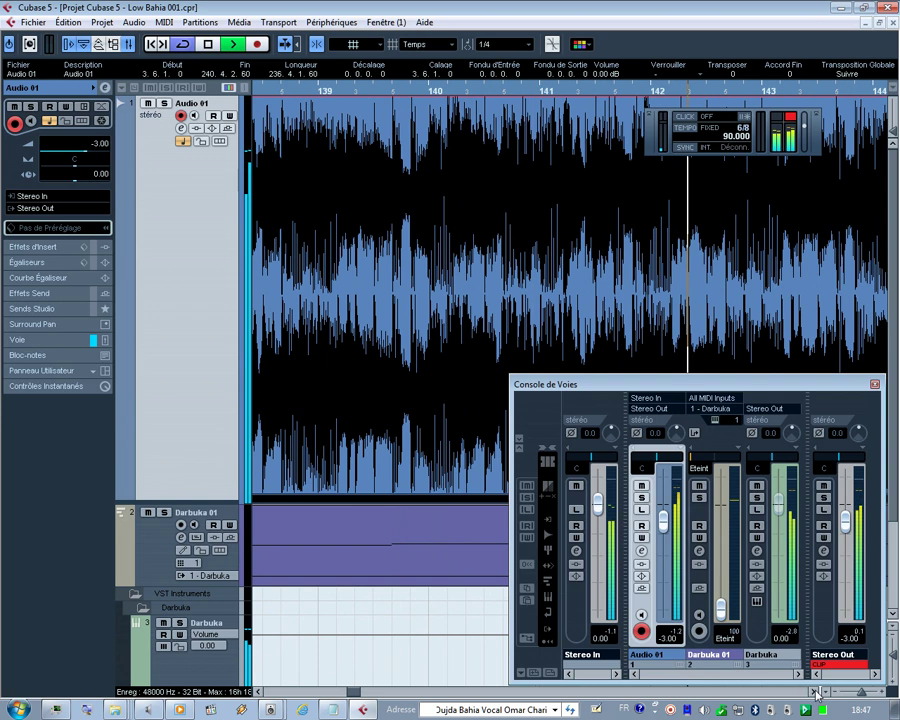
- Play the later sections of the arrangement from about bars 170 and 191, and from several points around bars 218 to 229
drag(862, 691, 851, 699)
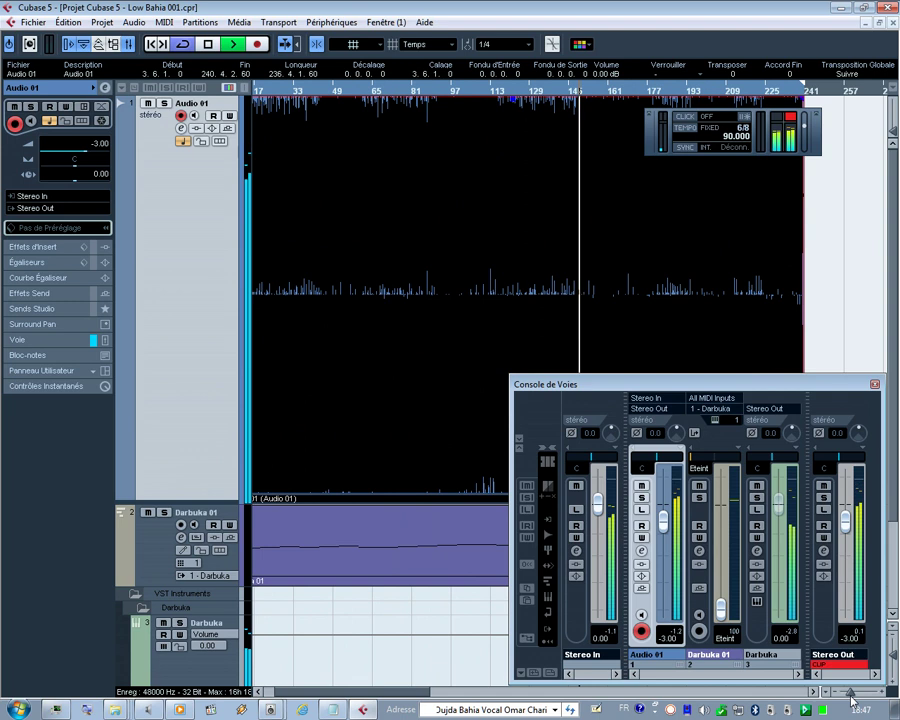
click(636, 90)
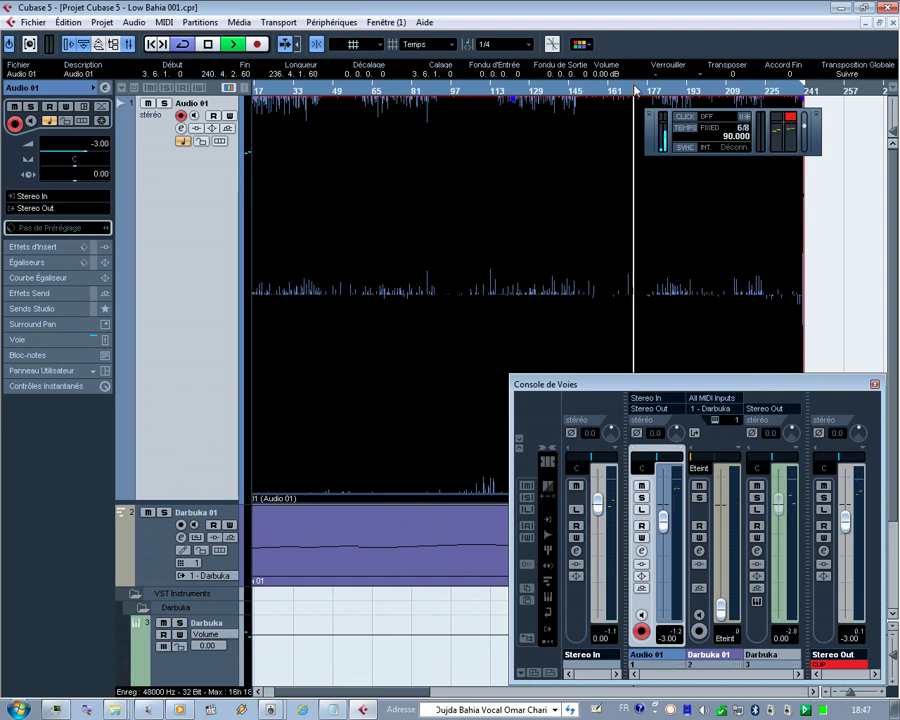
click(689, 90)
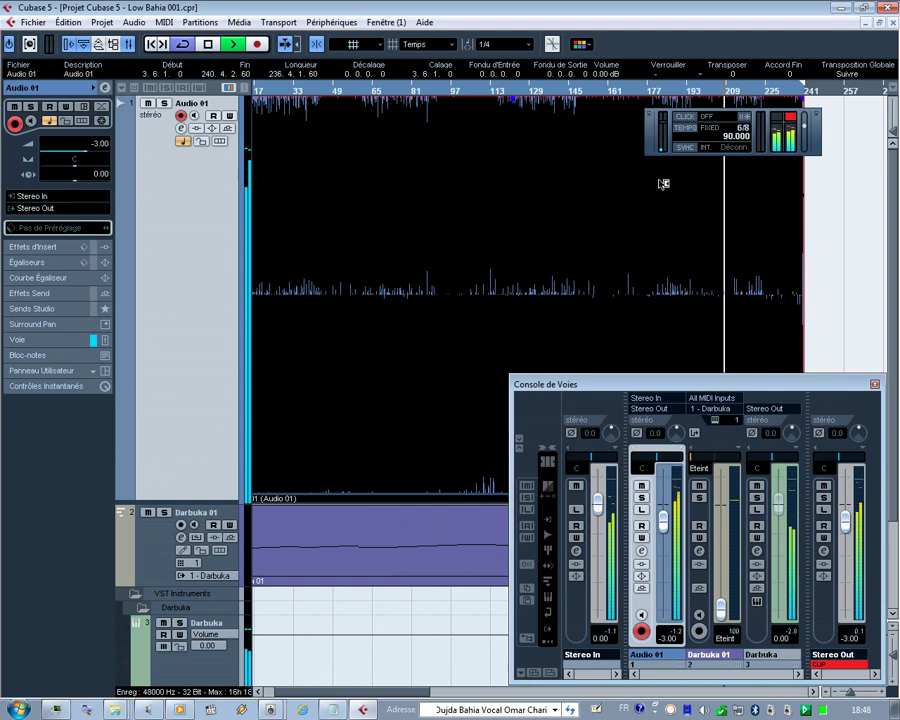
drag(331, 697, 301, 697)
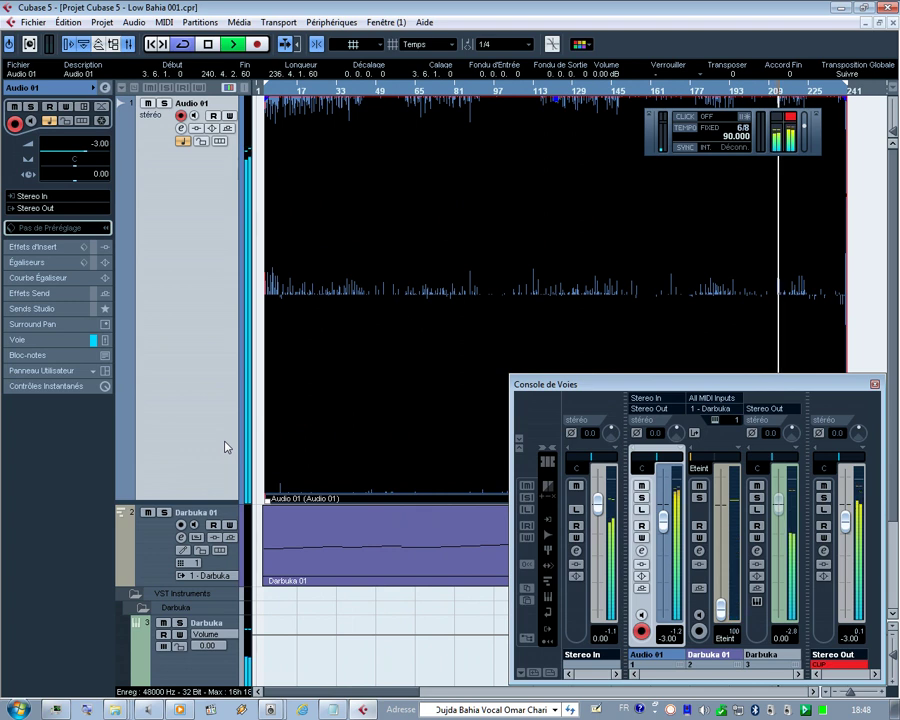
click(826, 91)
click(822, 91)
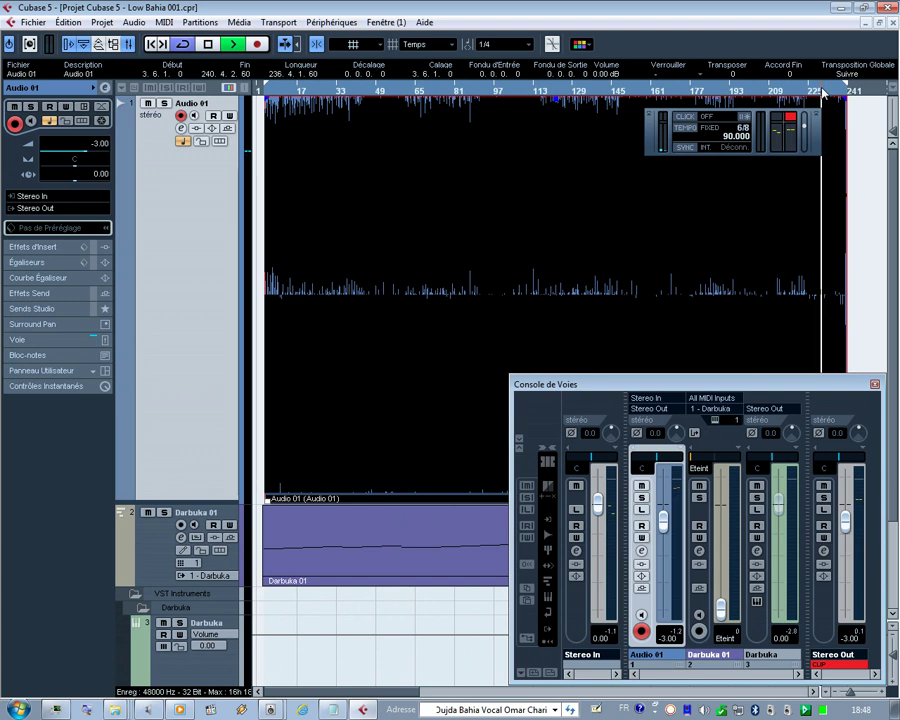
click(811, 93)
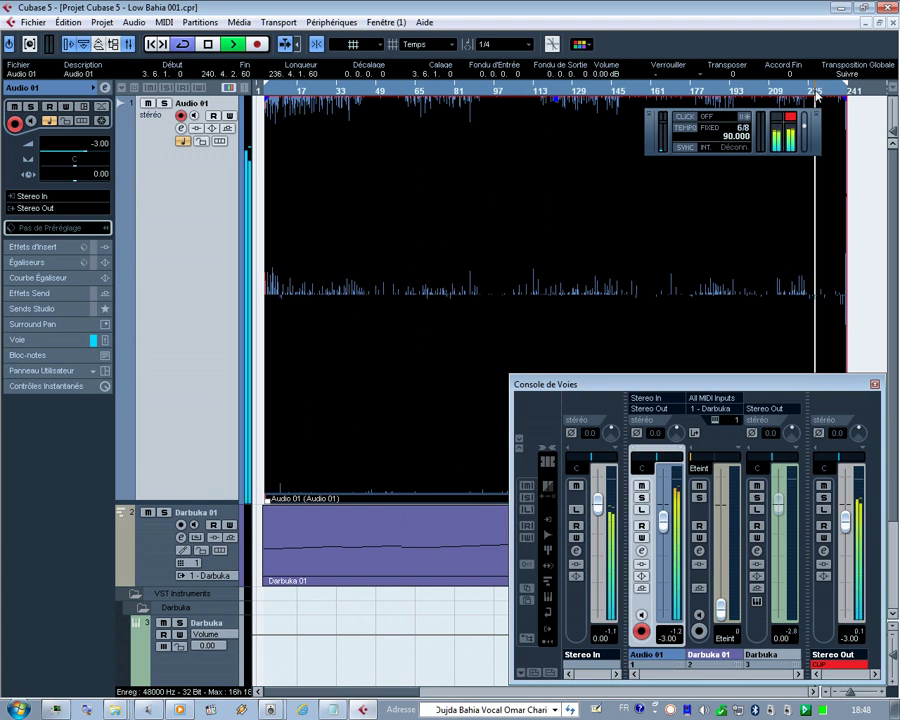
click(797, 93)
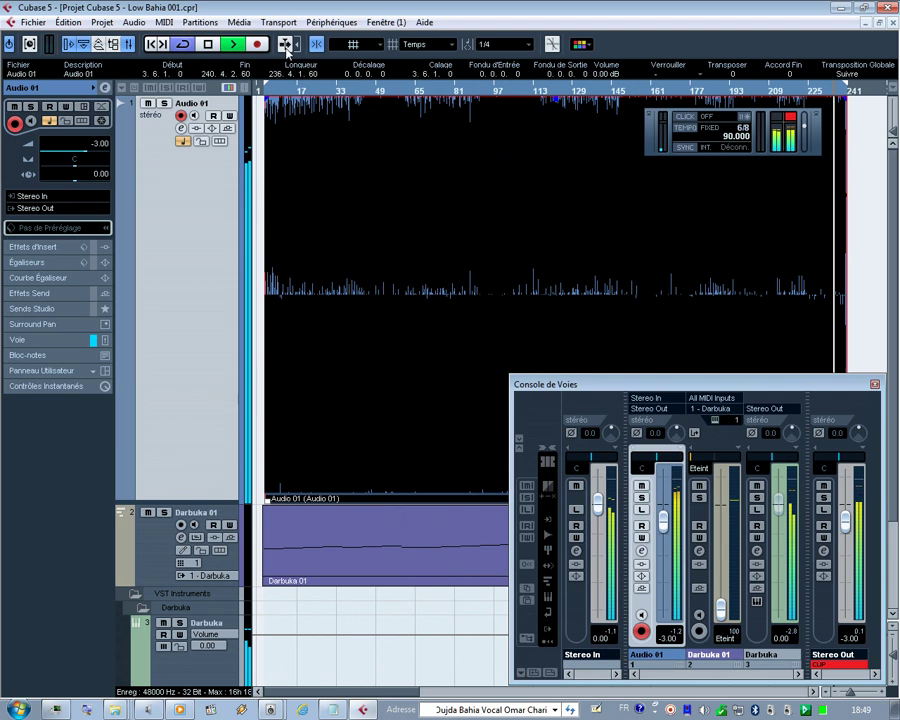
- Select the Darbuka instrument channel and stop playback once the arrangement reaches its end
key(Down)
key(Down)
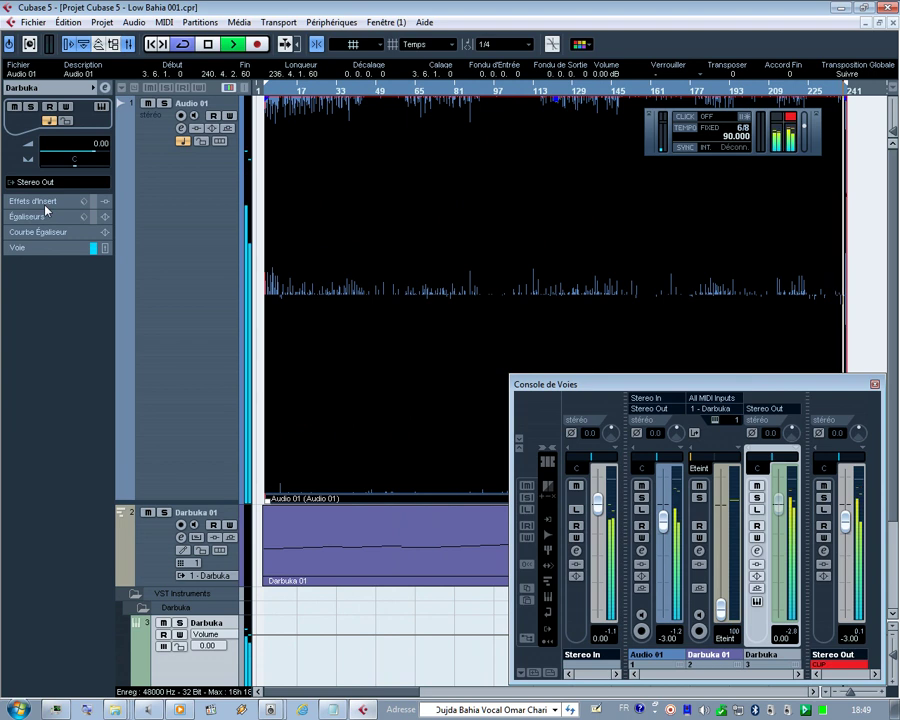
key(space)
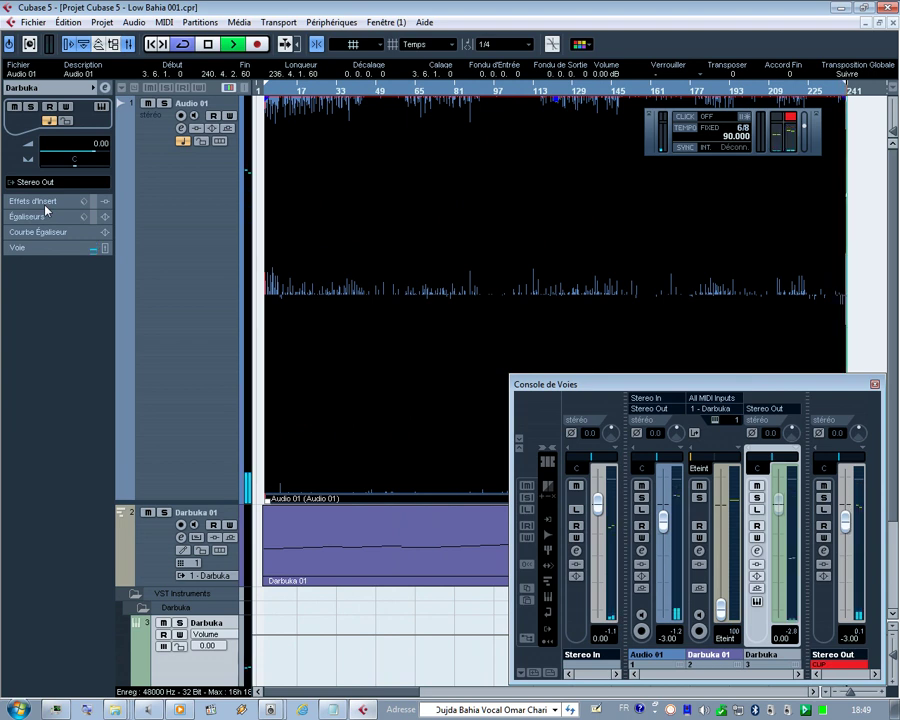